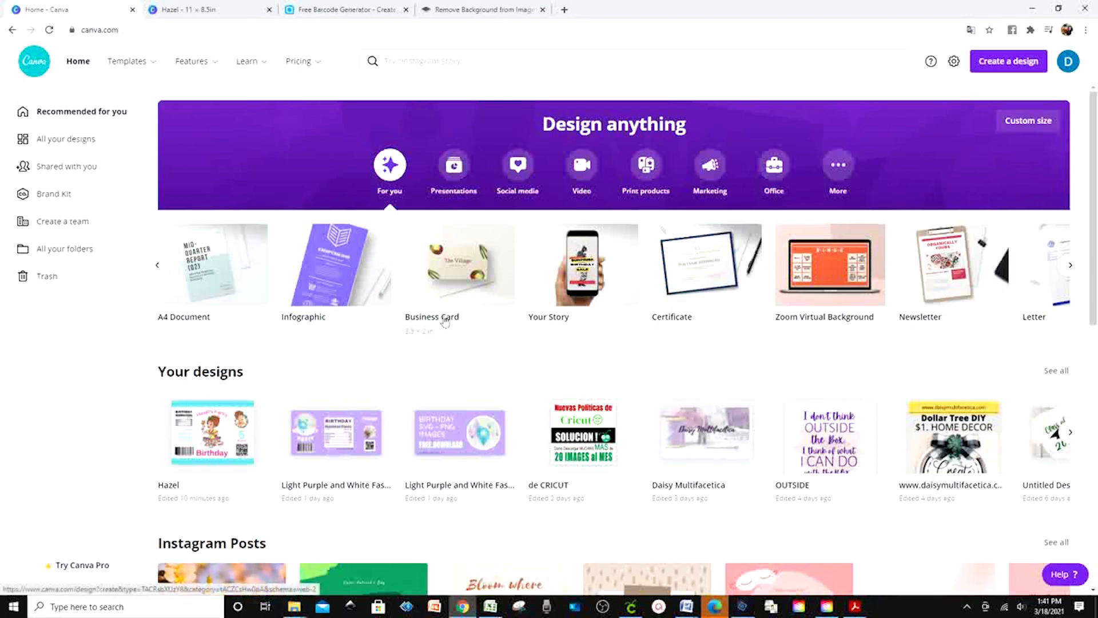
{"action": "mouse_move", "coordinate": [861, 399]}
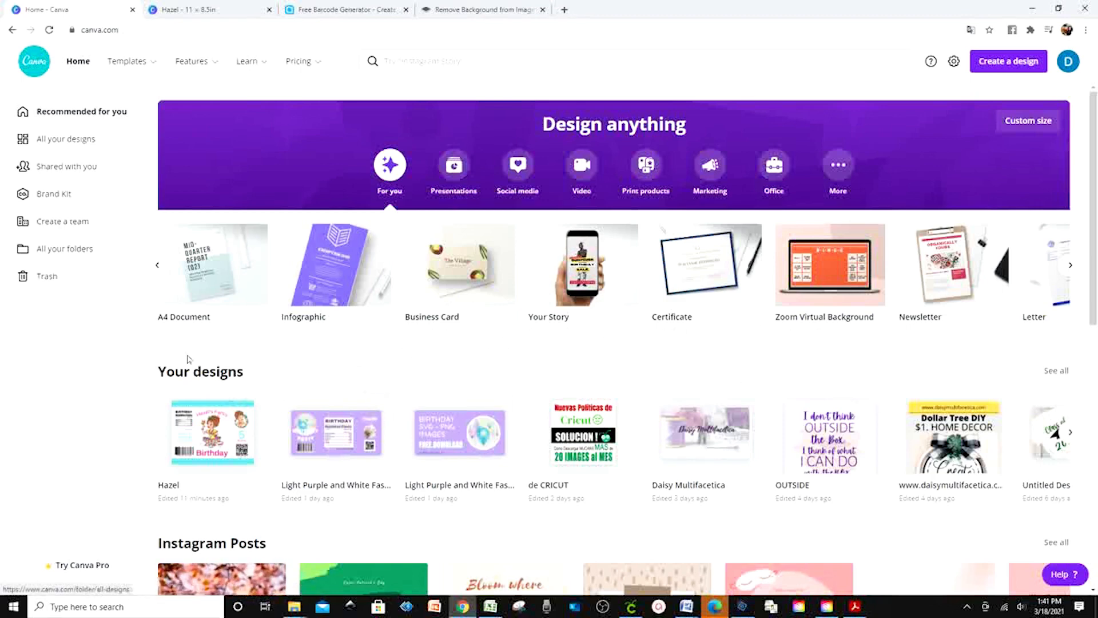
{"action": "left_click", "coordinate": [158, 267]}
{"action": "left_click", "coordinate": [159, 274]}
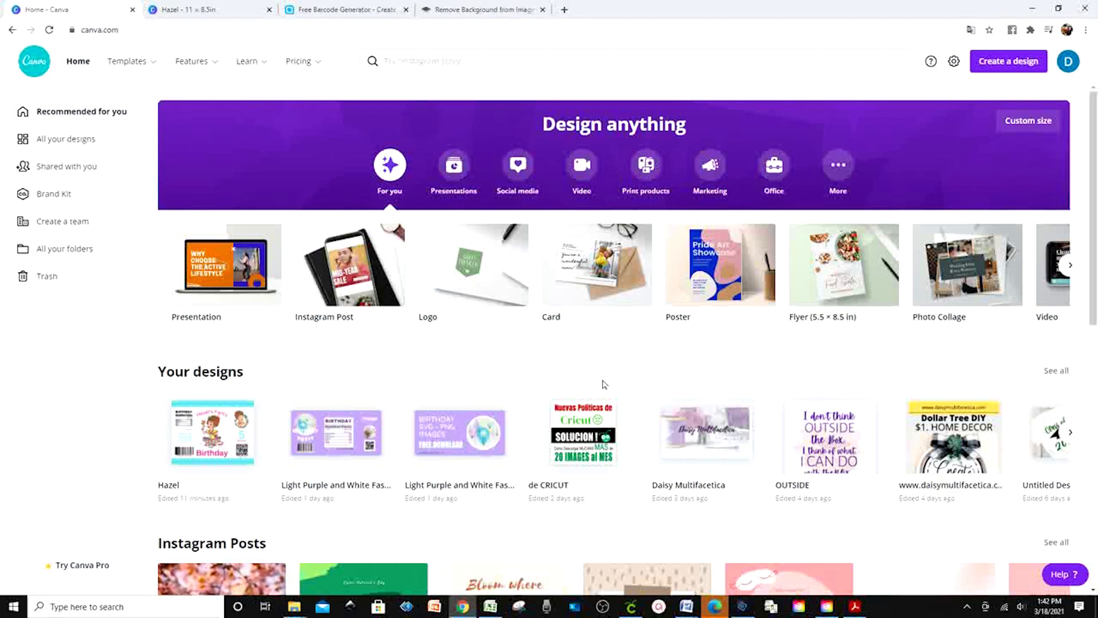
{"action": "left_click", "coordinate": [489, 9]}
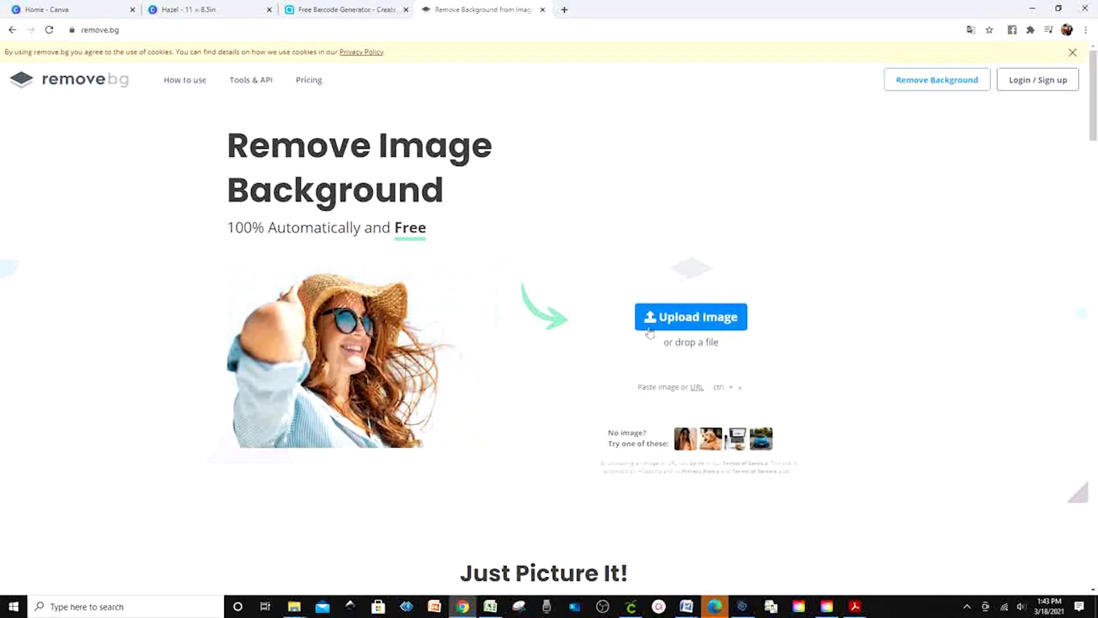
{"action": "left_click", "coordinate": [345, 10]}
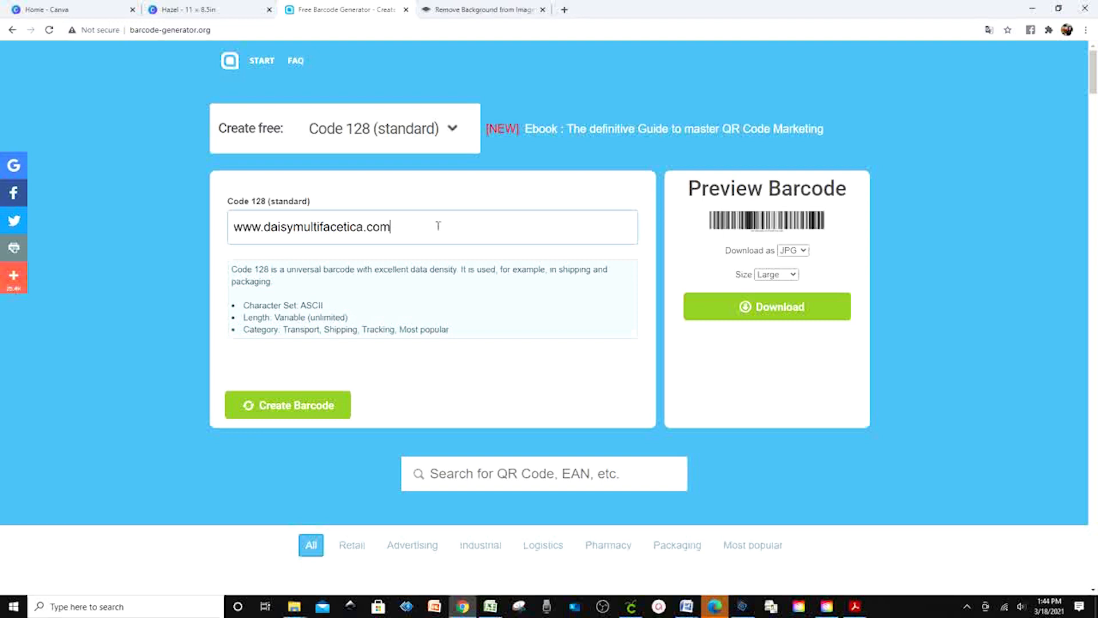
{"action": "left_click_drag", "start_coordinate": [438, 226], "coordinate": [224, 232]}
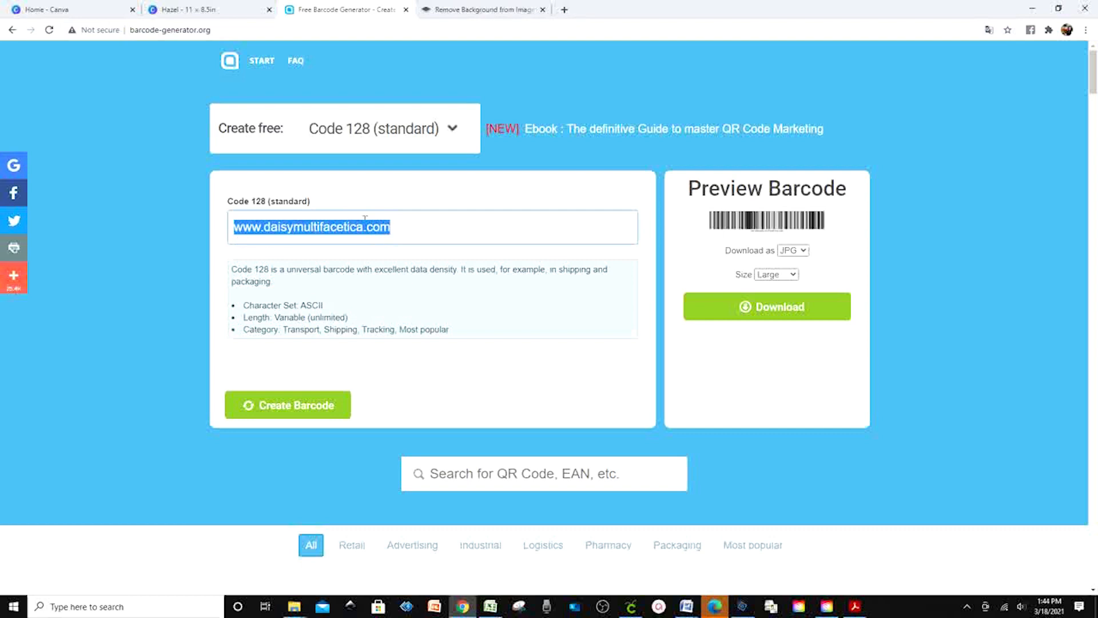
{"action": "left_click", "coordinate": [297, 412]}
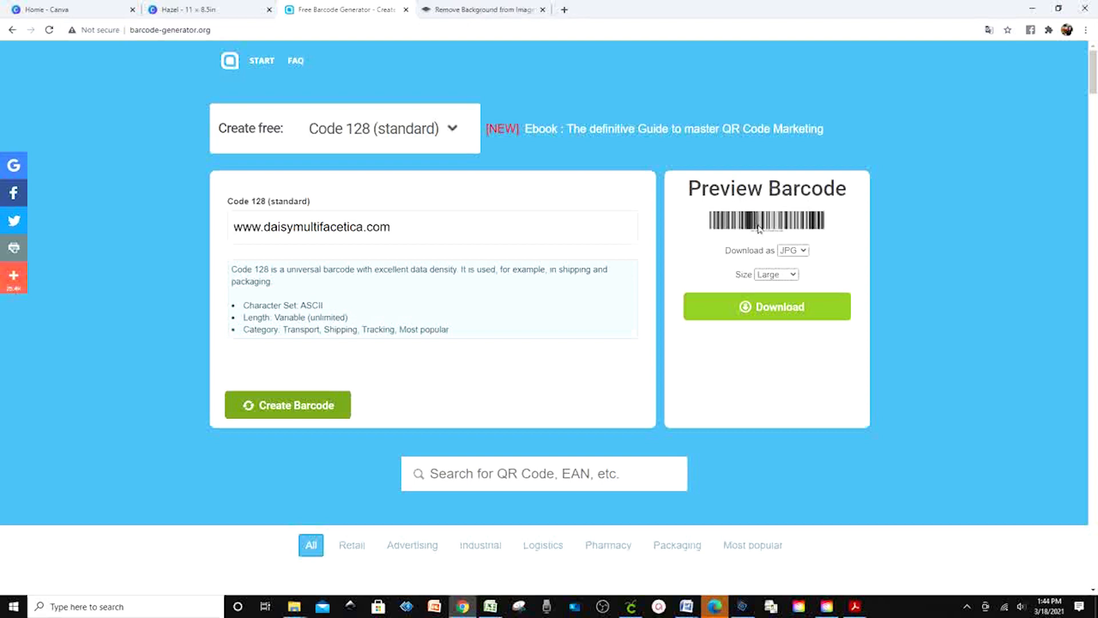
{"action": "left_click", "coordinate": [442, 230]}
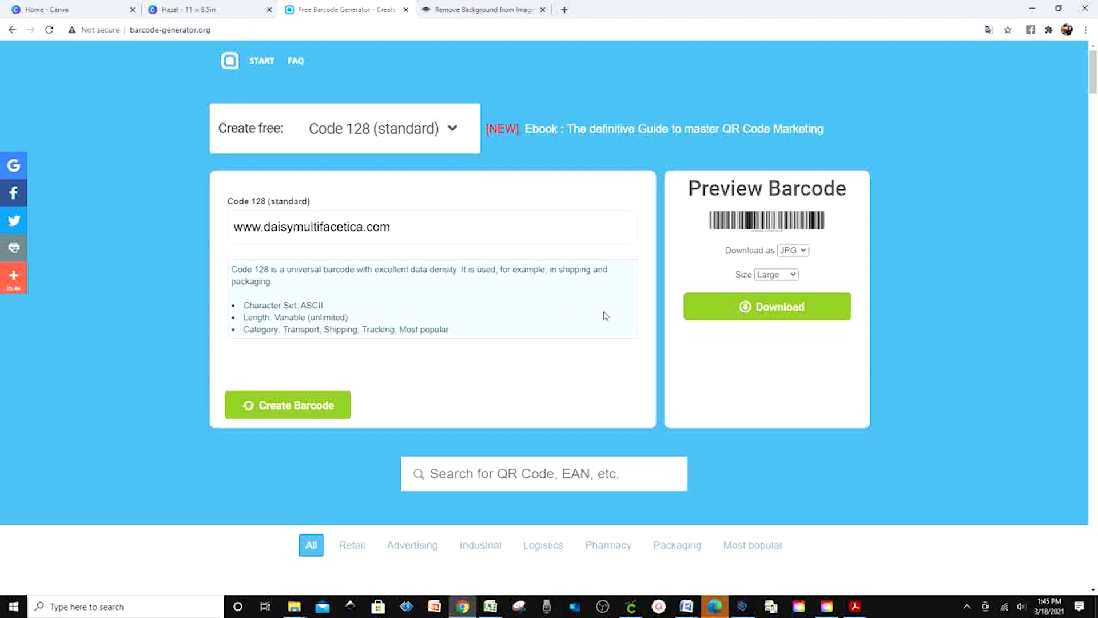
{"action": "left_click", "coordinate": [758, 314]}
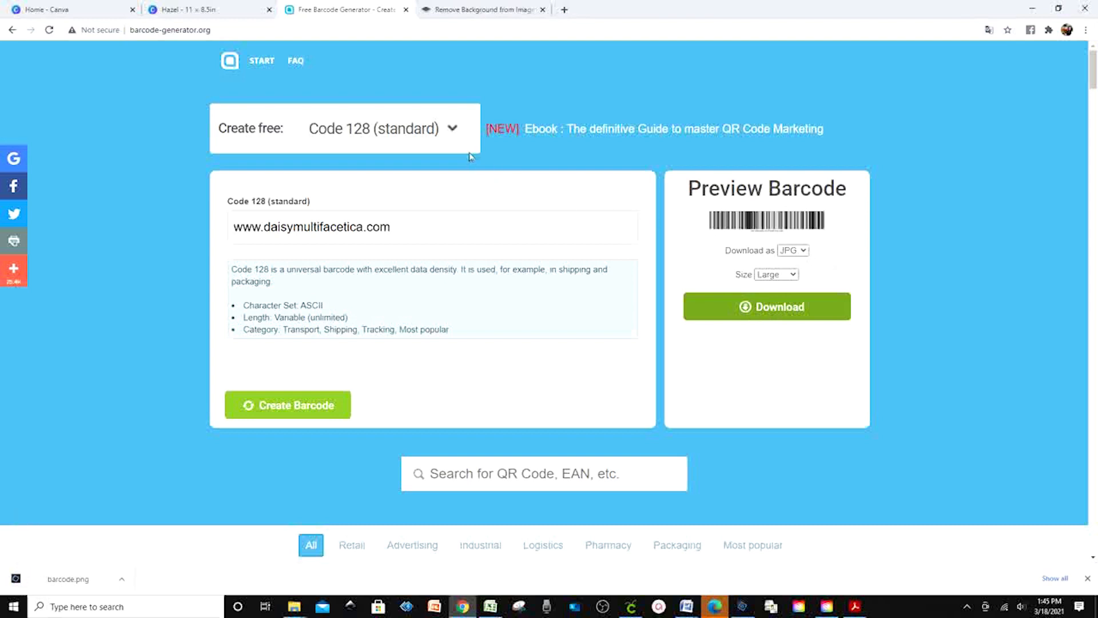
{"action": "left_click", "coordinate": [456, 131]}
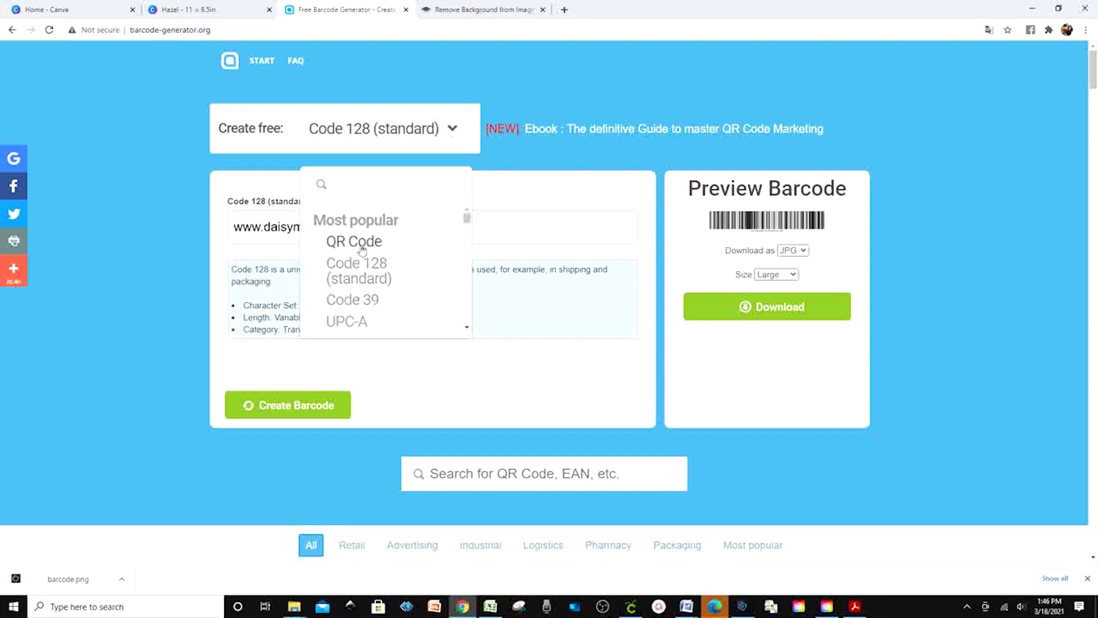
{"action": "left_click", "coordinate": [464, 131]}
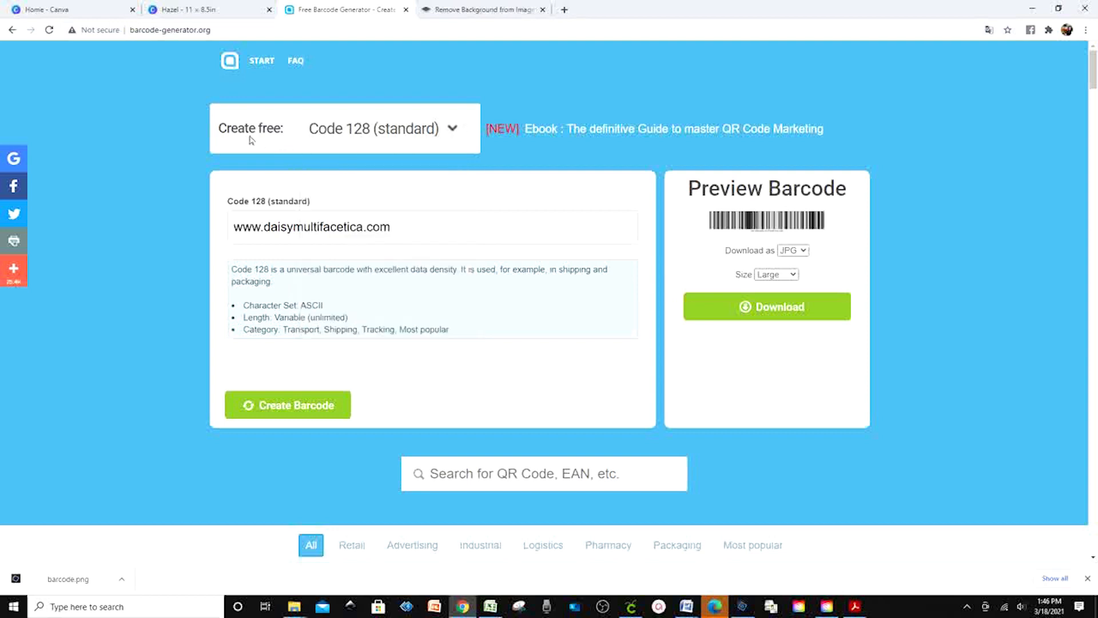
{"action": "left_click", "coordinate": [455, 130]}
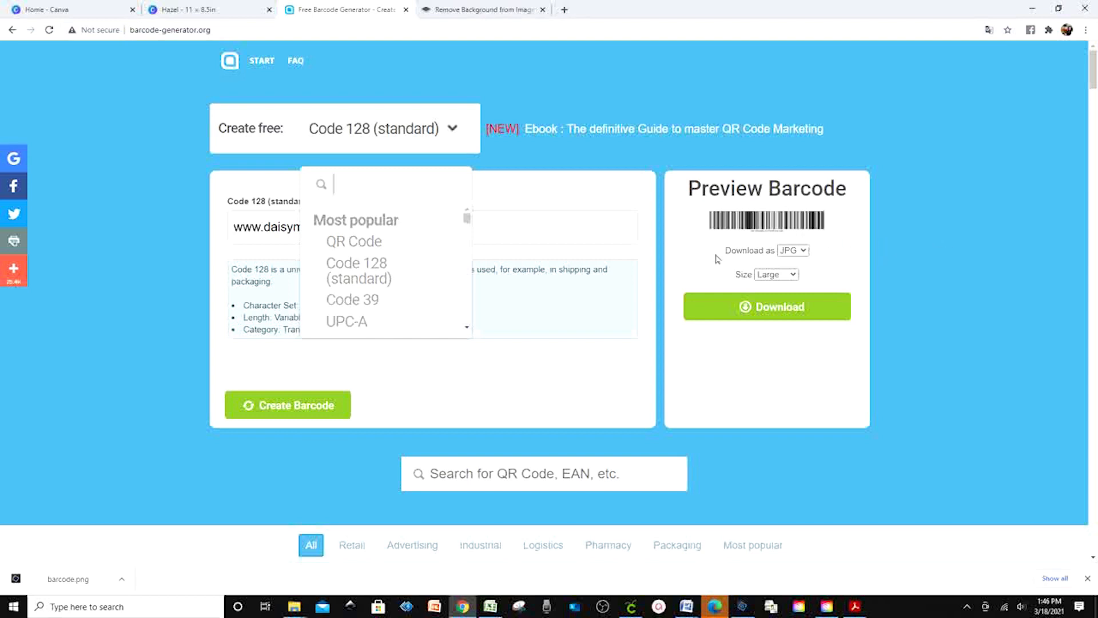
{"action": "left_click", "coordinate": [364, 246]}
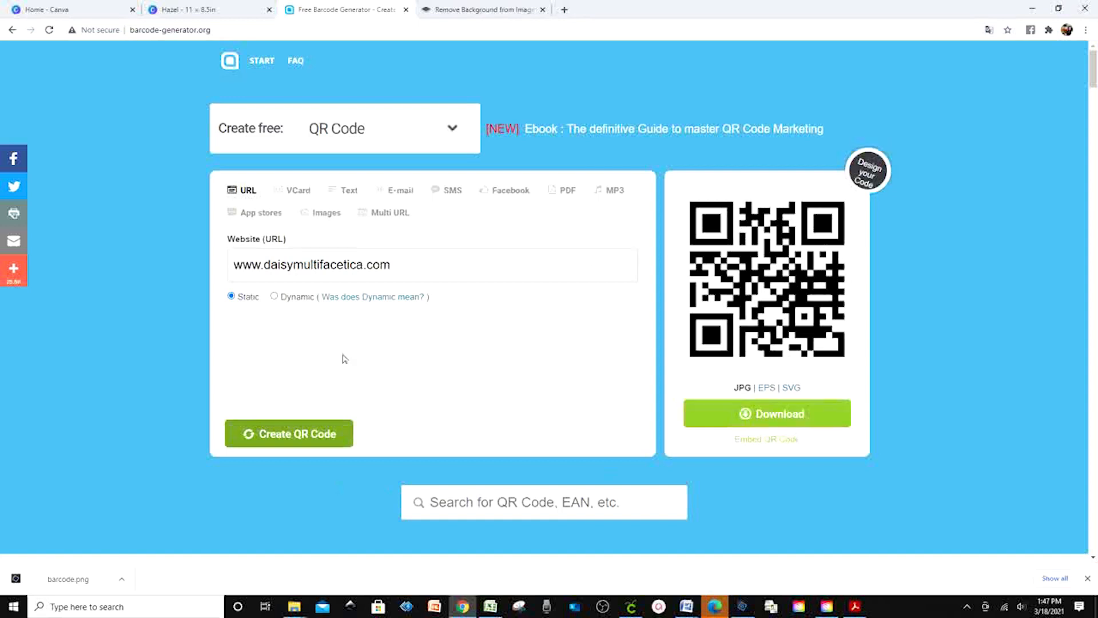
{"action": "left_click", "coordinate": [288, 444]}
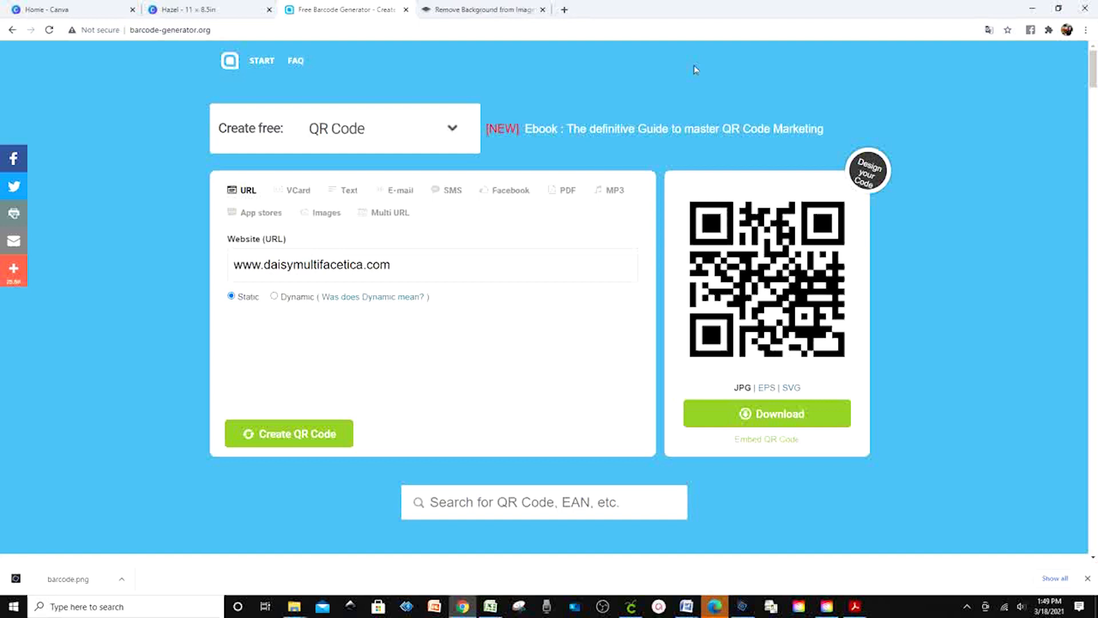
{"action": "left_click", "coordinate": [461, 16]}
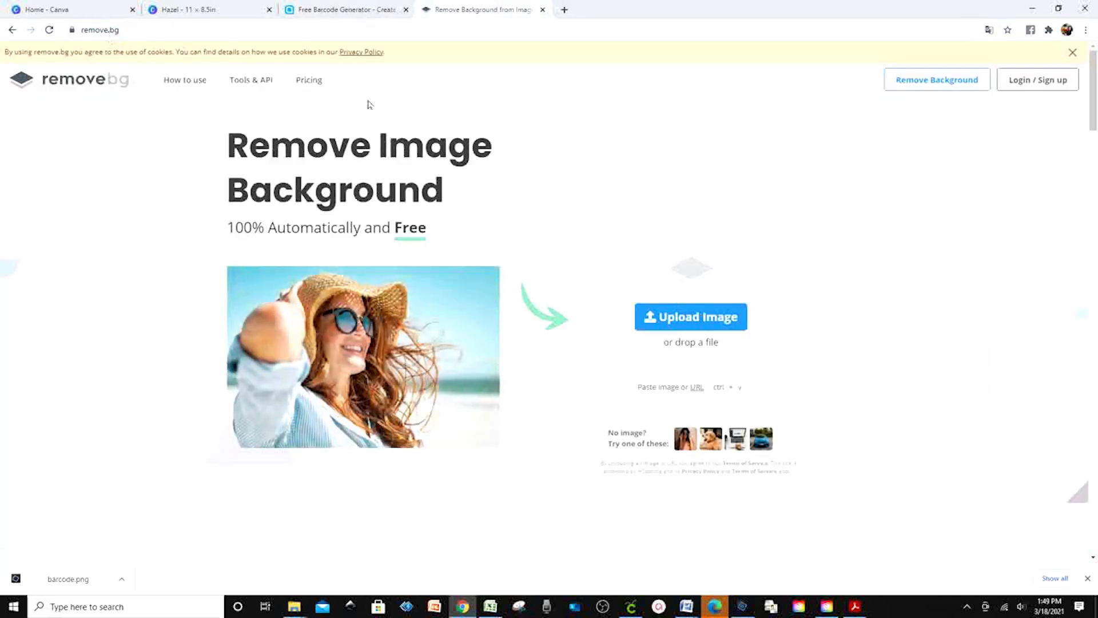
{"action": "left_click", "coordinate": [709, 327]}
{"action": "left_click", "coordinate": [557, 375]}
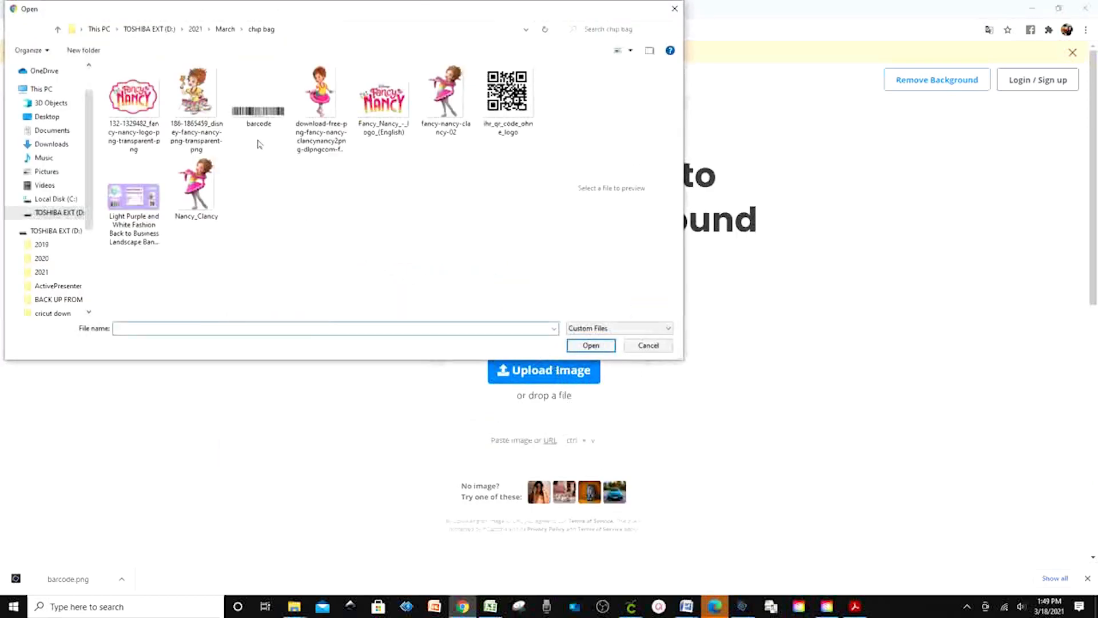
{"action": "left_click", "coordinate": [197, 109]}
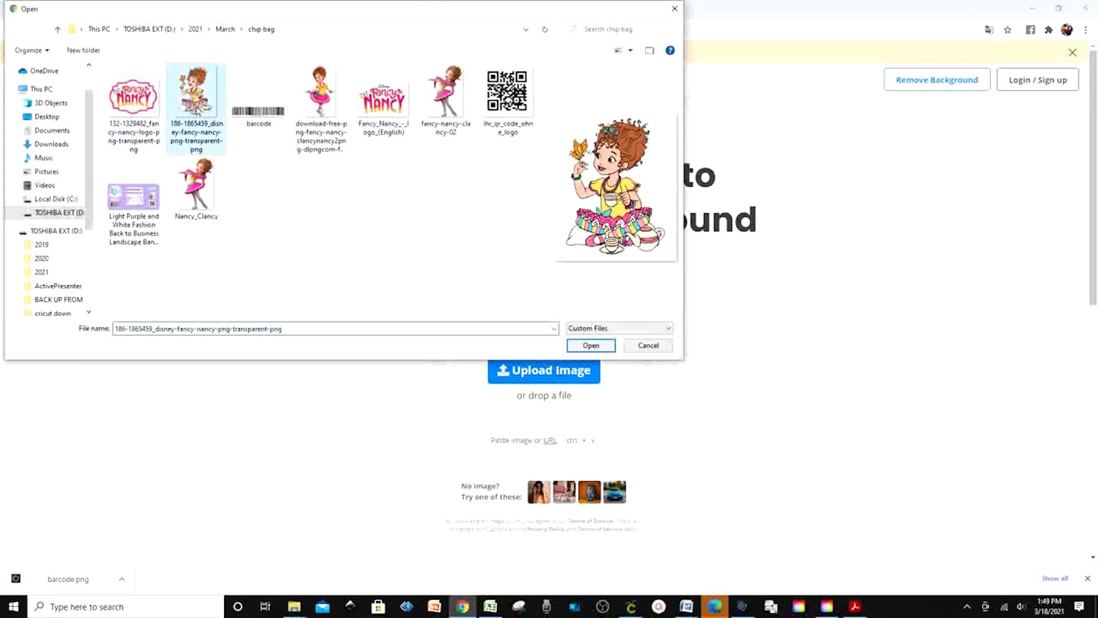
{"action": "left_click", "coordinate": [589, 346]}
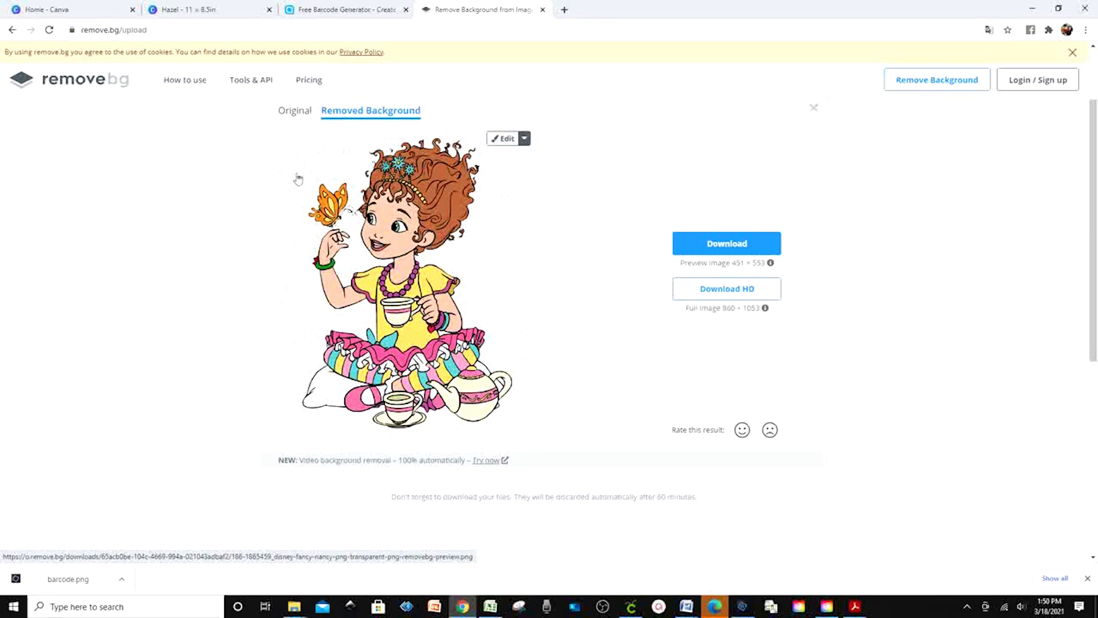
{"action": "left_click", "coordinate": [727, 245]}
- Switch to Canva and look over the existing birthday chip bag design as a reference
{"action": "left_click", "coordinate": [86, 10]}
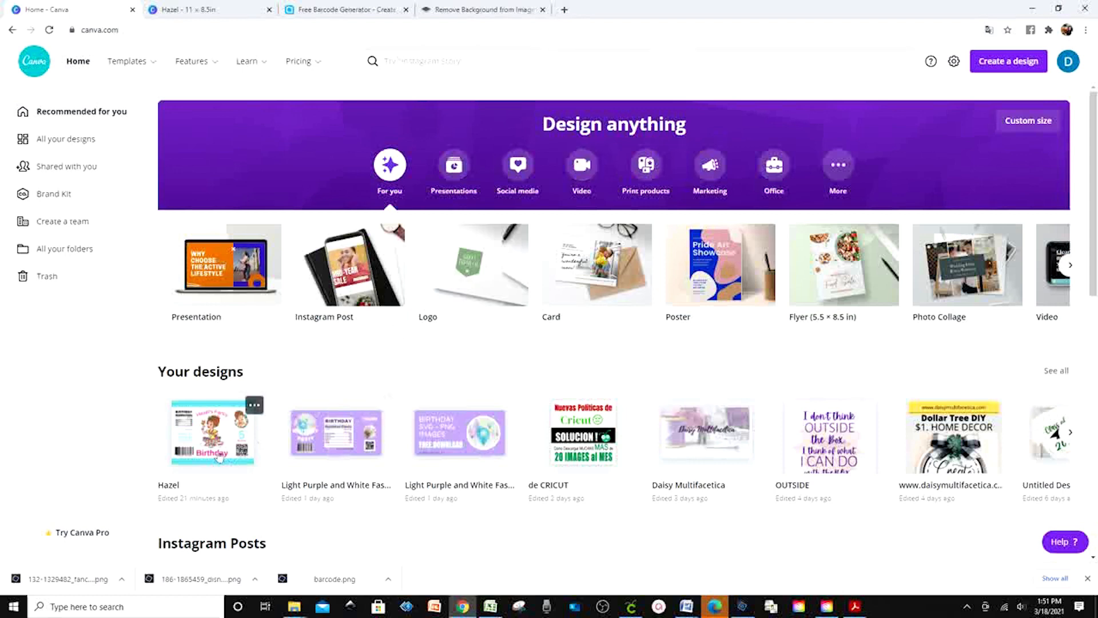
{"action": "left_click", "coordinate": [214, 10]}
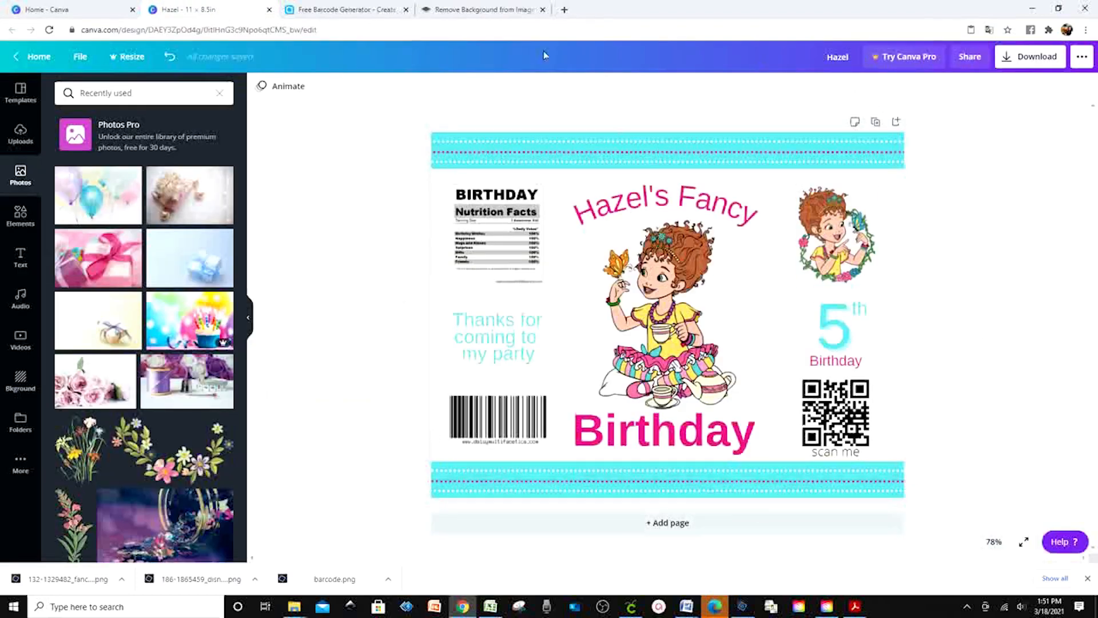
{"action": "key", "text": "ctrl+shift+Tab"}
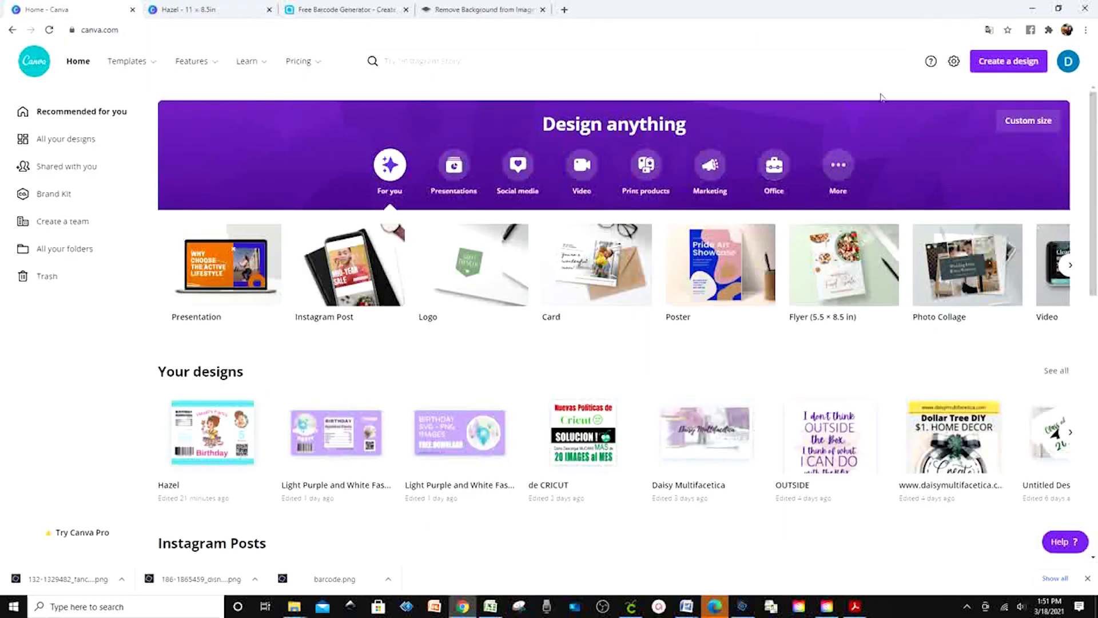
- Create a new custom-size design 11 in wide and 8.5 in high
{"action": "left_click", "coordinate": [1024, 121]}
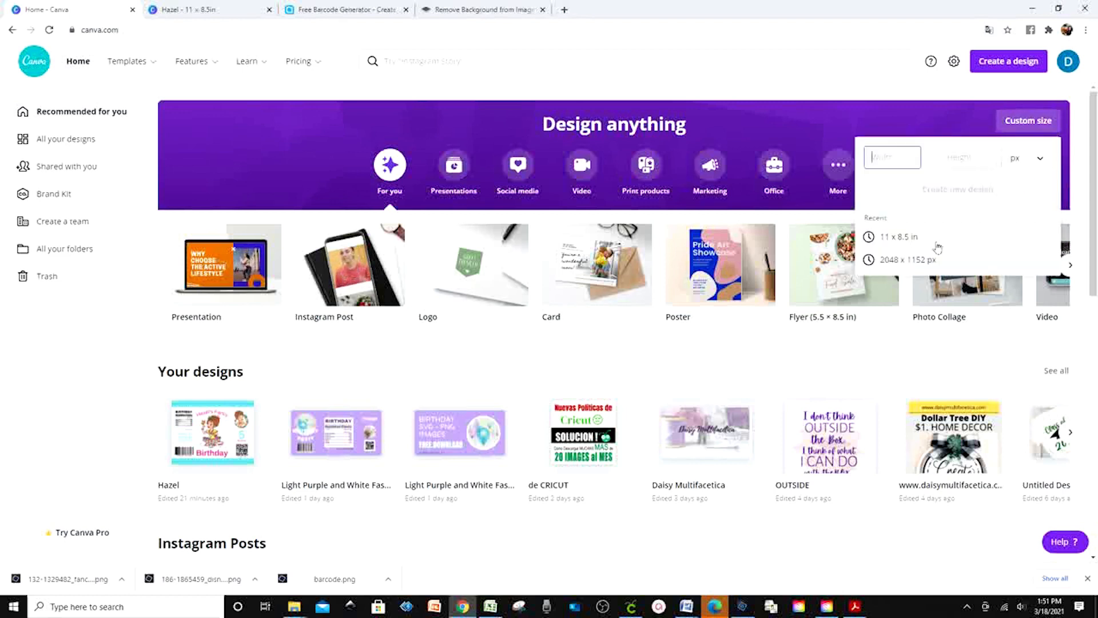
{"action": "left_click", "coordinate": [1040, 163]}
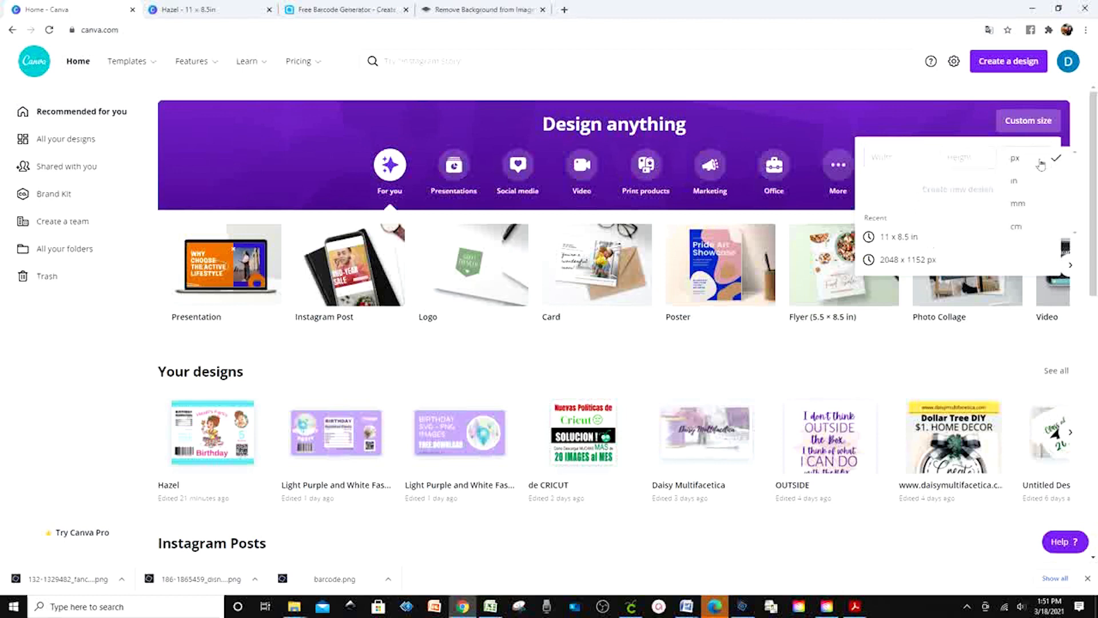
{"action": "left_click", "coordinate": [1030, 180]}
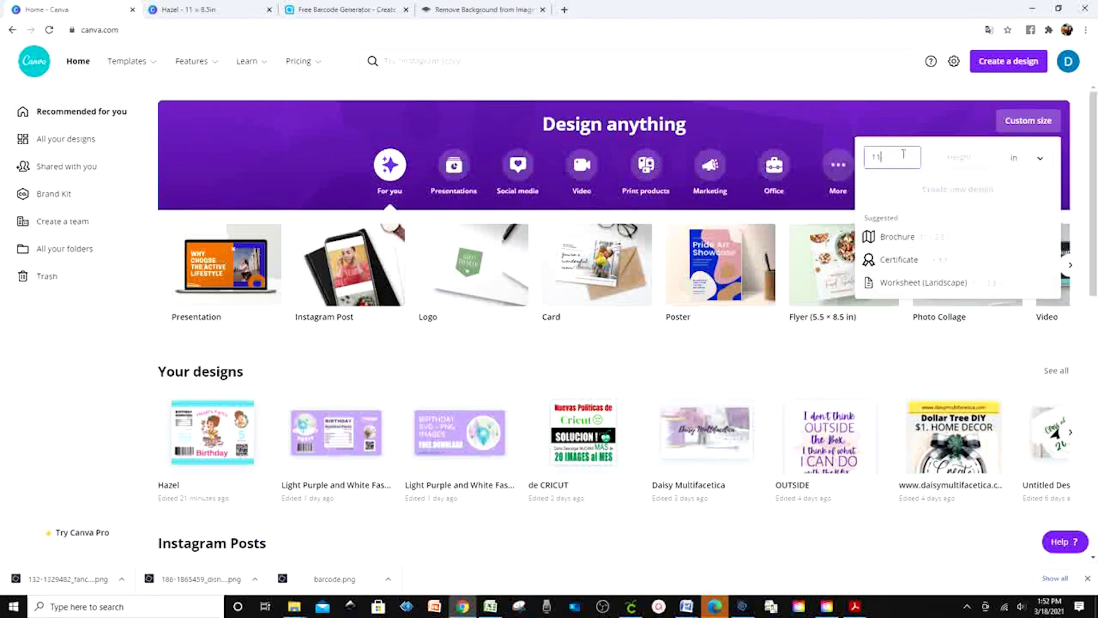
{"action": "left_click_drag", "start_coordinate": [902, 155], "coordinate": [863, 155]}
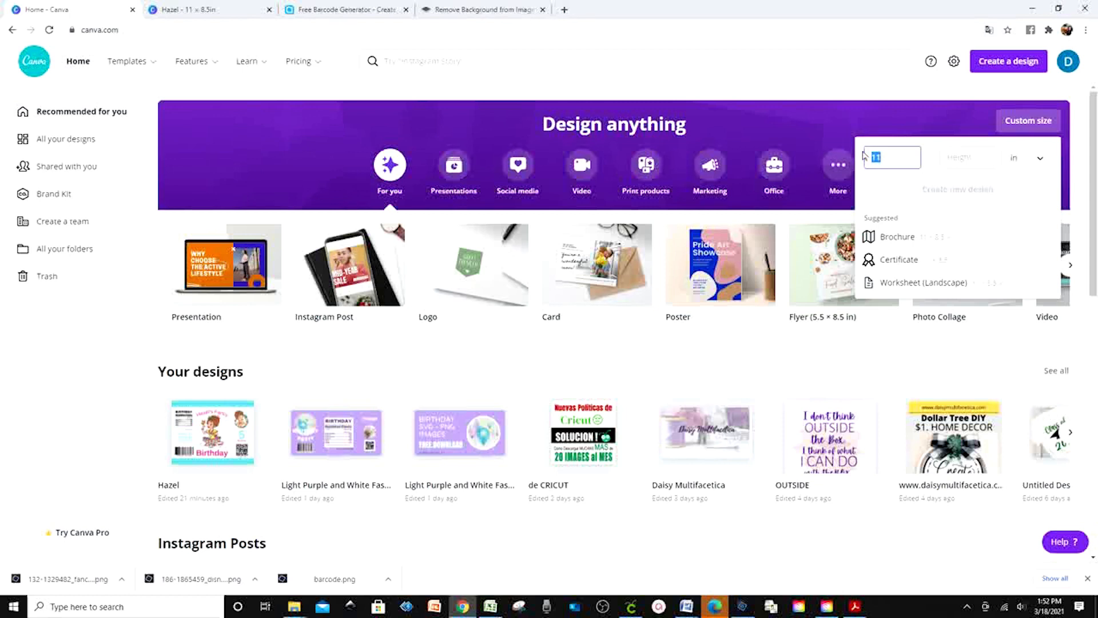
{"action": "type", "text": "11"}
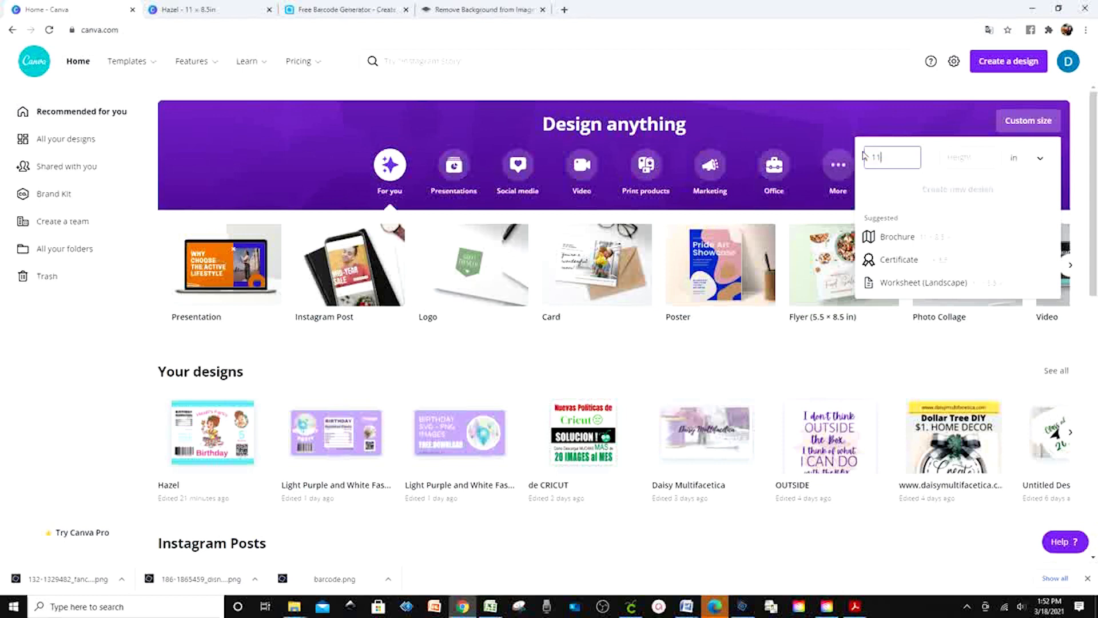
{"action": "left_click", "coordinate": [957, 158]}
{"action": "type", "text": "8.5"}
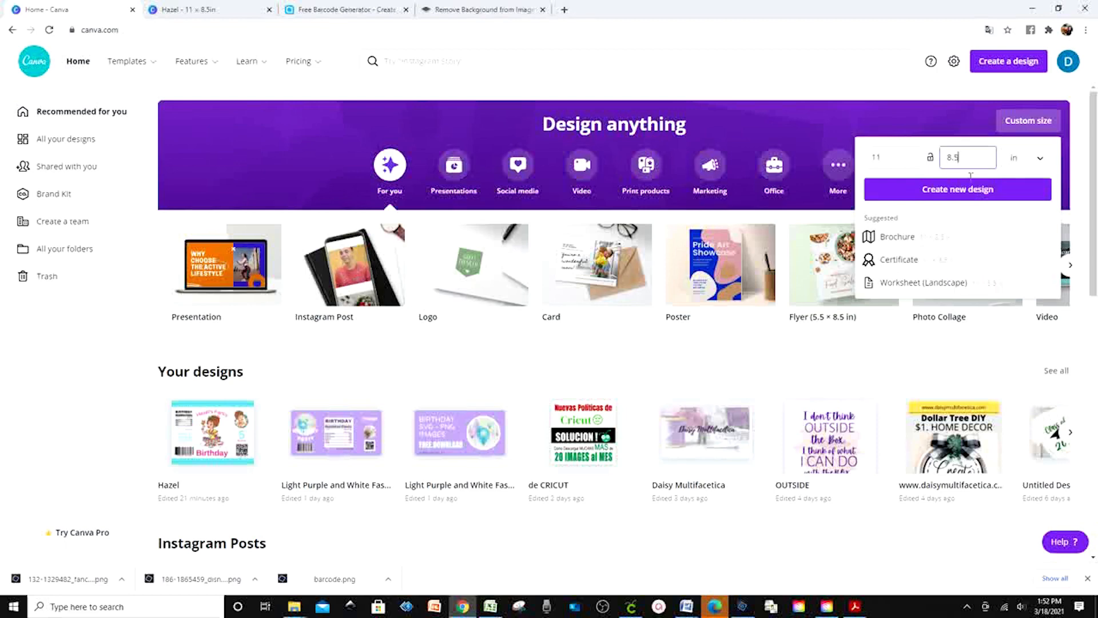
{"action": "left_click", "coordinate": [975, 192]}
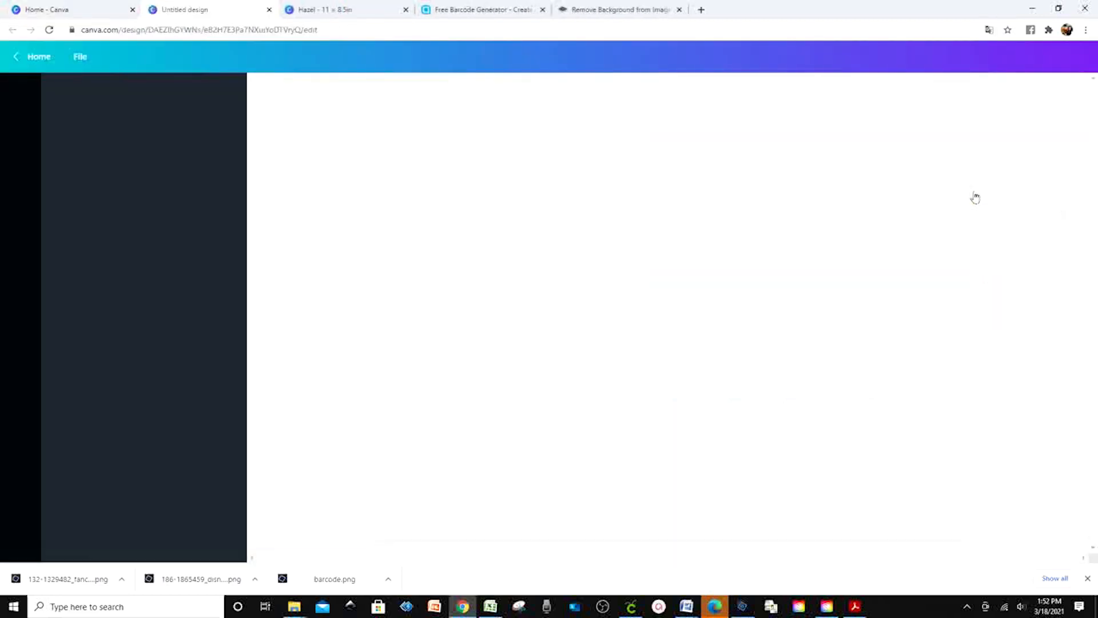
- Add a square shape to the page, stretch it to the full page height and widen it slightly
{"action": "left_click", "coordinate": [545, 214]}
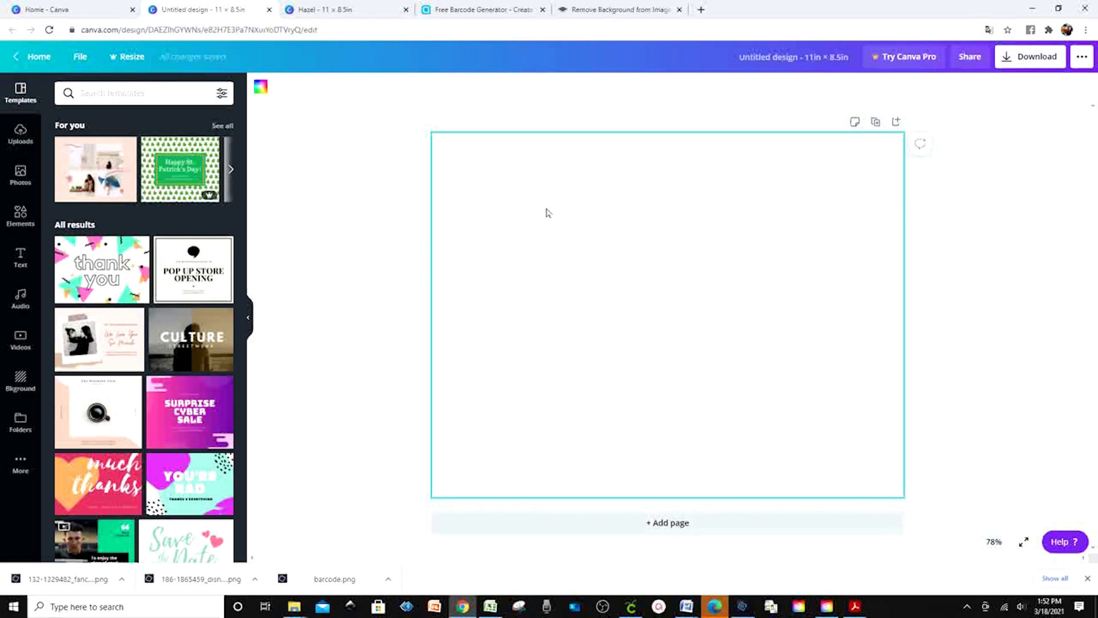
{"action": "left_click", "coordinate": [21, 224]}
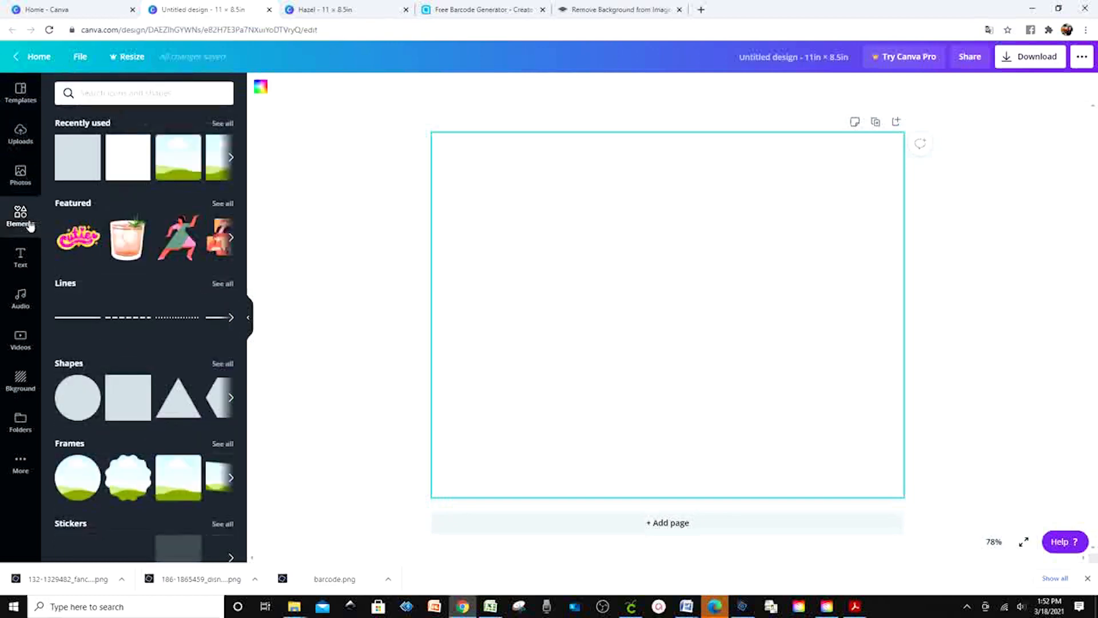
{"action": "left_click", "coordinate": [79, 170]}
{"action": "left_click_drag", "start_coordinate": [700, 328], "coordinate": [705, 243]}
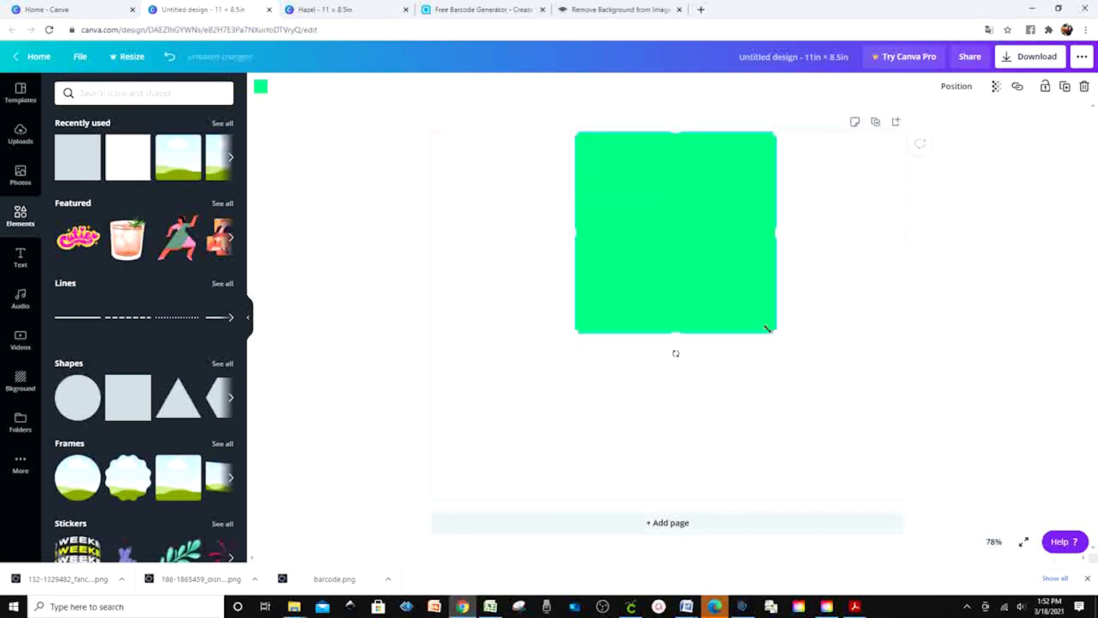
{"action": "left_click_drag", "start_coordinate": [677, 336], "coordinate": [669, 498]}
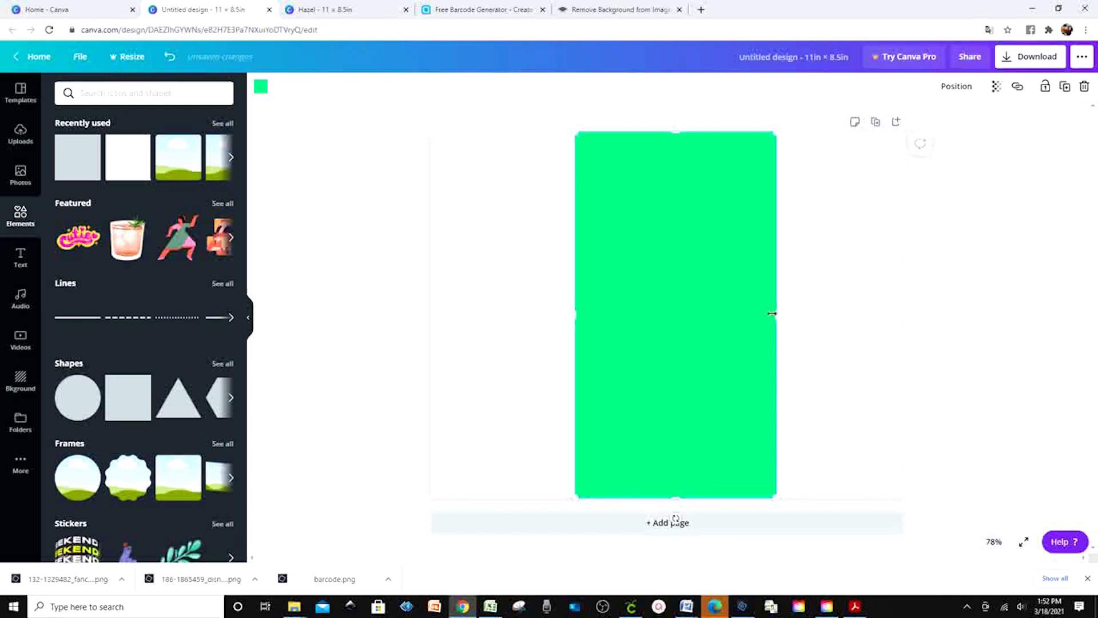
{"action": "left_click_drag", "start_coordinate": [776, 314], "coordinate": [788, 314]}
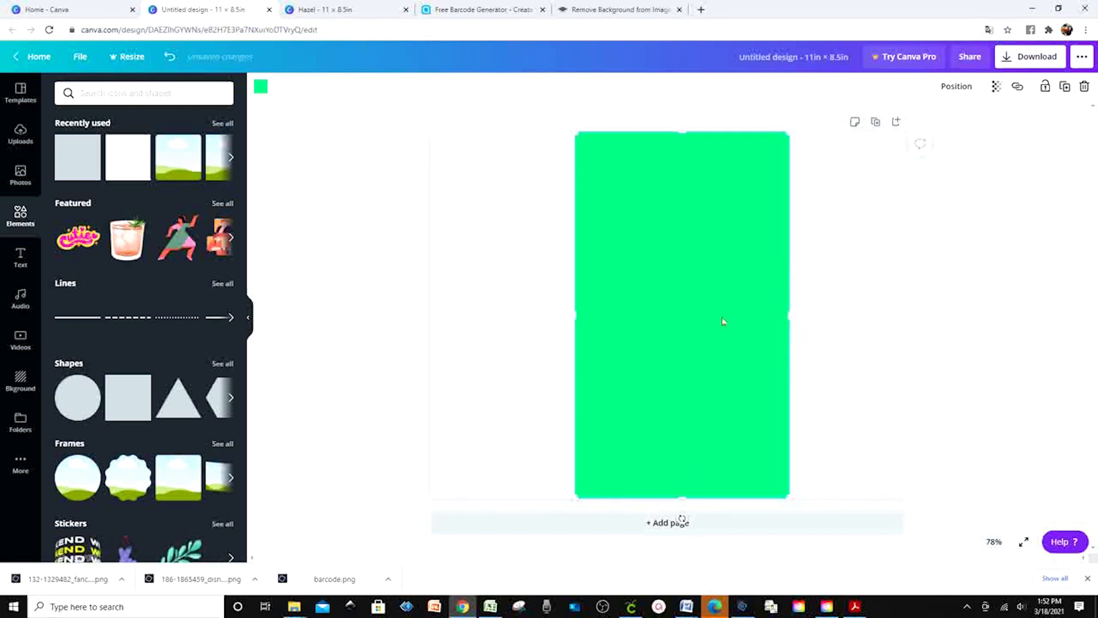
- Centre the tall rectangle horizontally on the page and colour it light gray
{"action": "left_click_drag", "start_coordinate": [698, 325], "coordinate": [683, 321]}
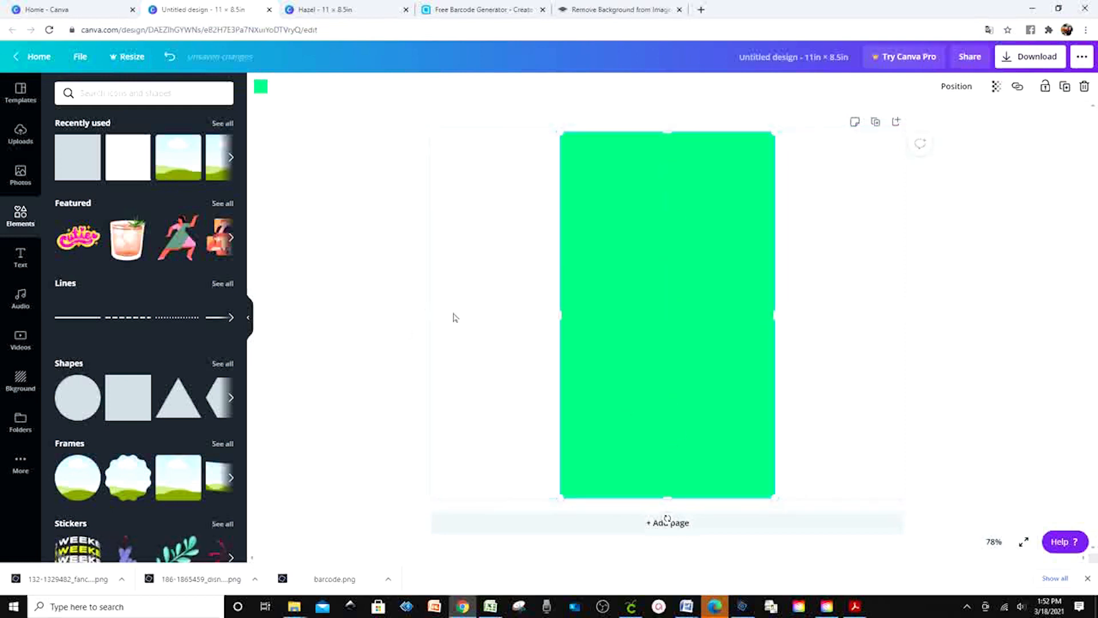
{"action": "left_click_drag", "start_coordinate": [694, 362], "coordinate": [696, 363]}
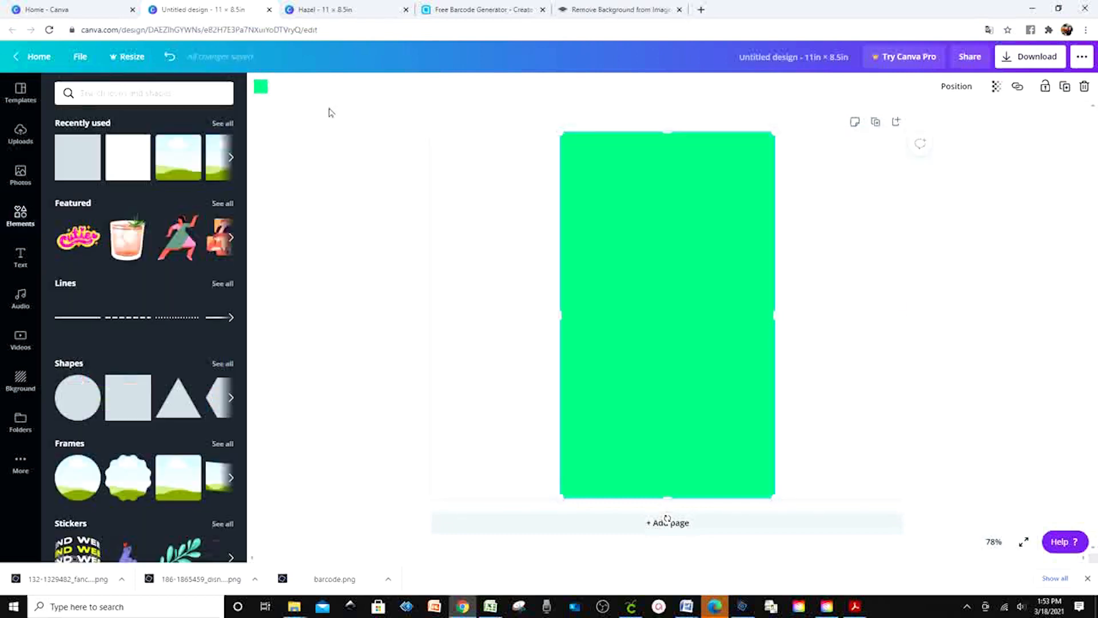
{"action": "left_click", "coordinate": [259, 94]}
{"action": "left_click", "coordinate": [189, 305]}
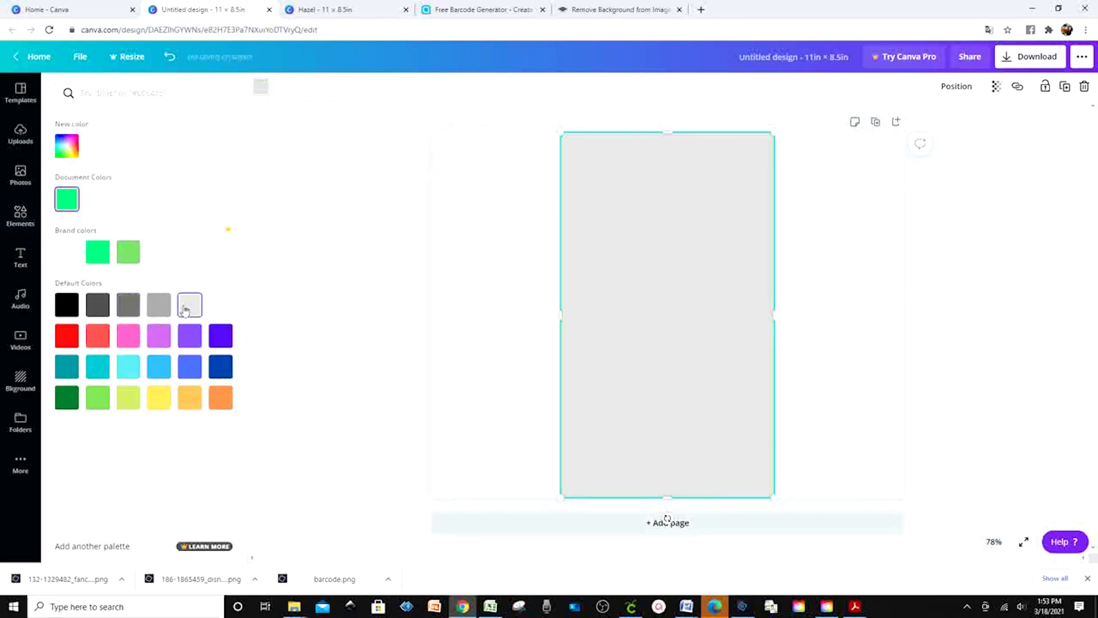
- Delete the green bar at the page's top and place a new green square flush in the page's upper-left corner
{"action": "left_click", "coordinate": [654, 260]}
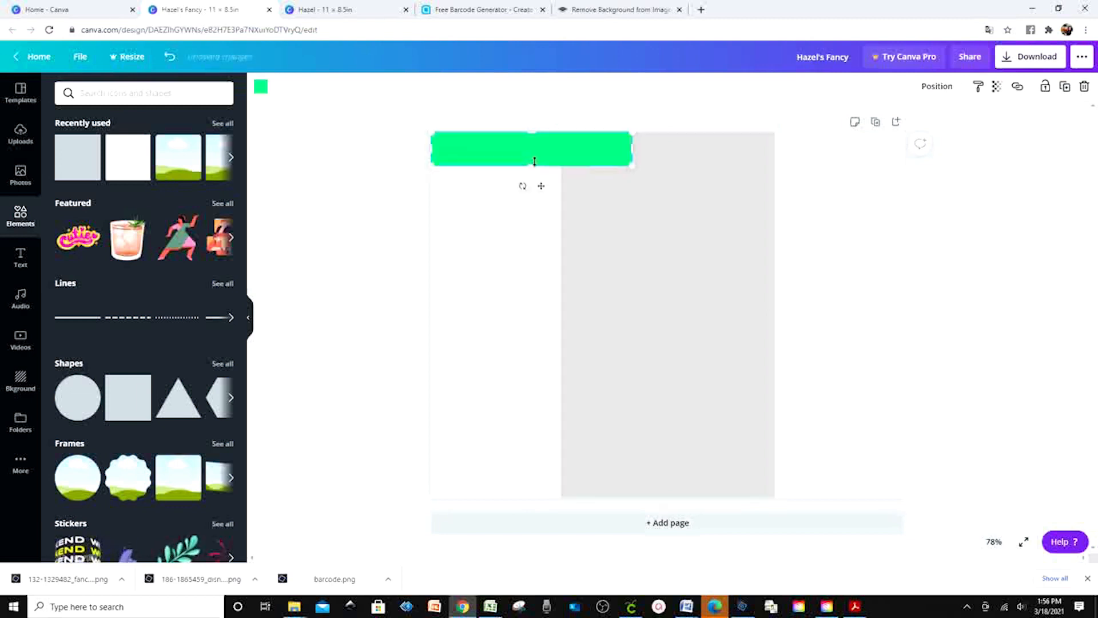
{"action": "key", "text": "Delete"}
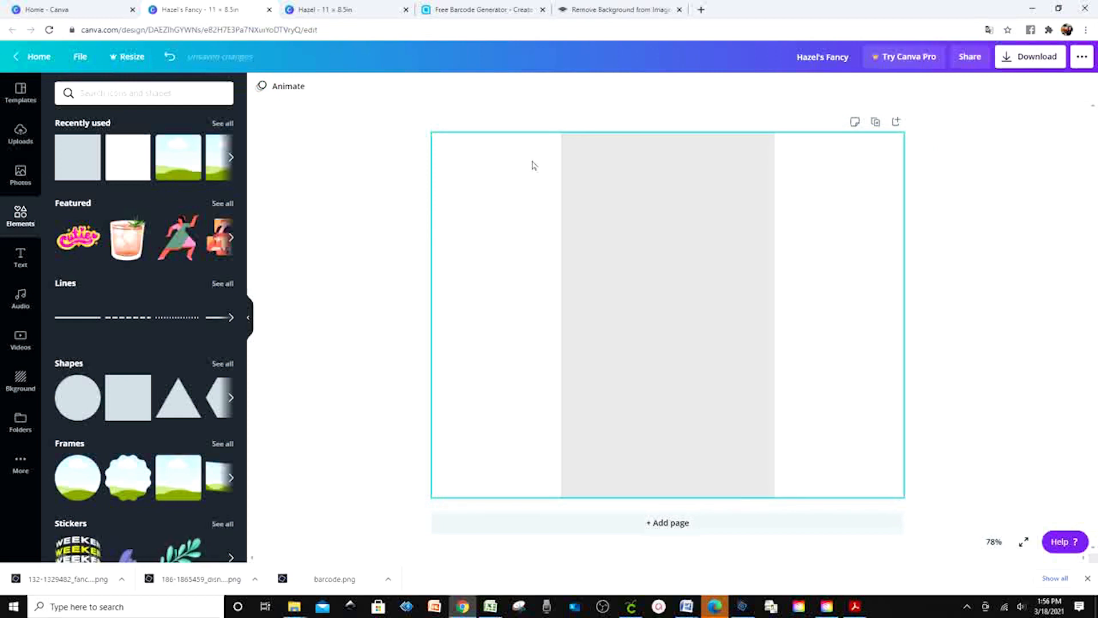
{"action": "left_click", "coordinate": [78, 156]}
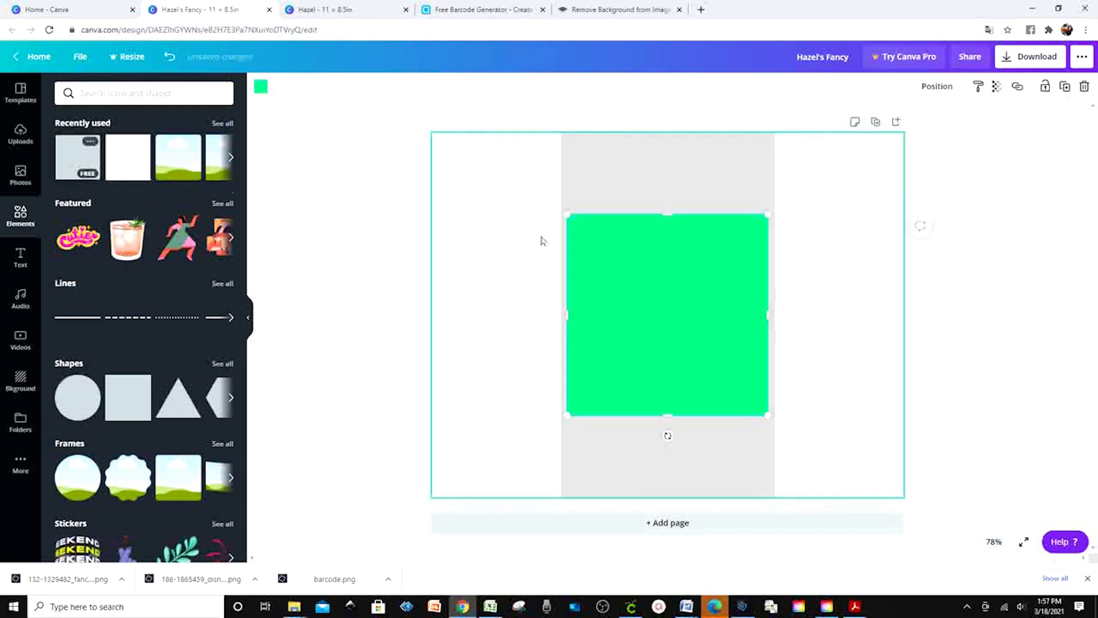
{"action": "left_click_drag", "start_coordinate": [662, 321], "coordinate": [529, 237]}
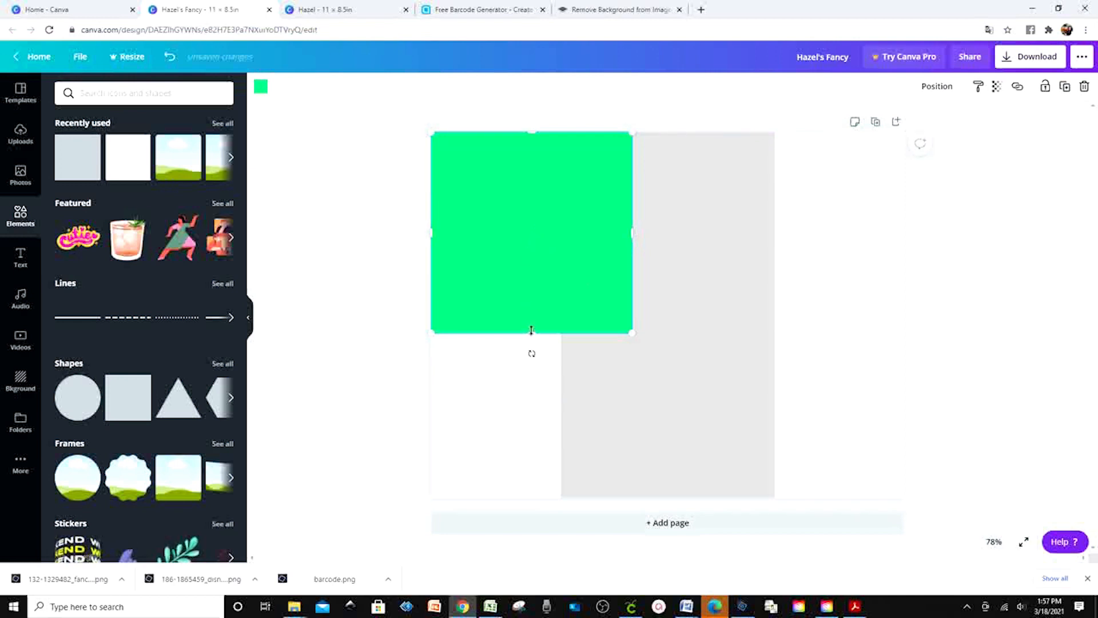
- Shorten the green square to a strip about 0.8 in high and stretch it across the full page width
{"action": "left_click_drag", "start_coordinate": [529, 332], "coordinate": [517, 182]}
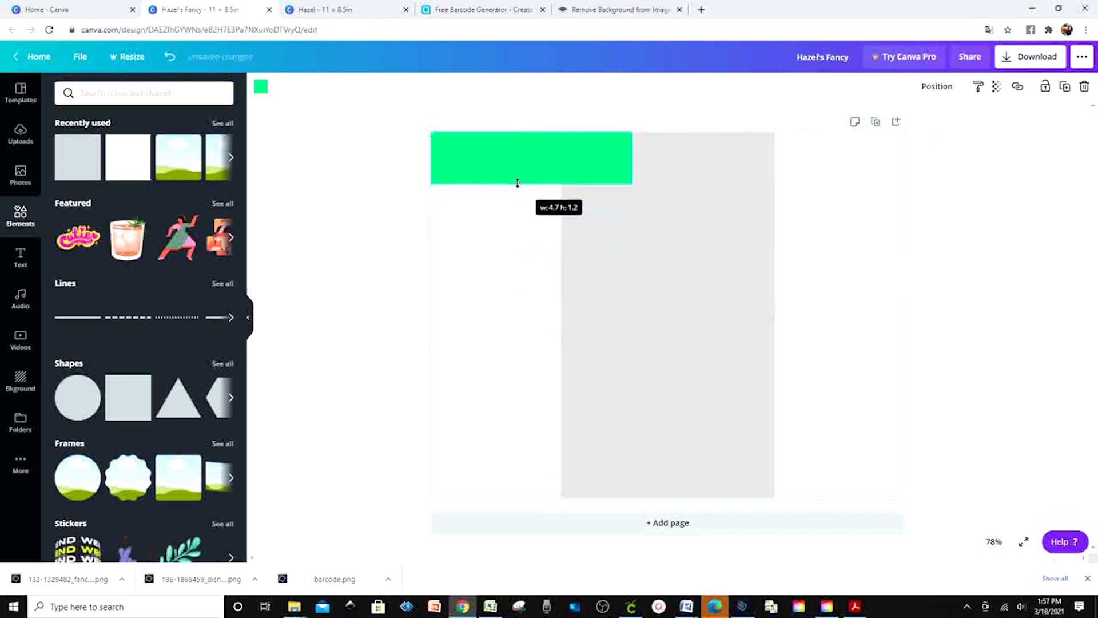
{"action": "right_click", "coordinate": [518, 184]}
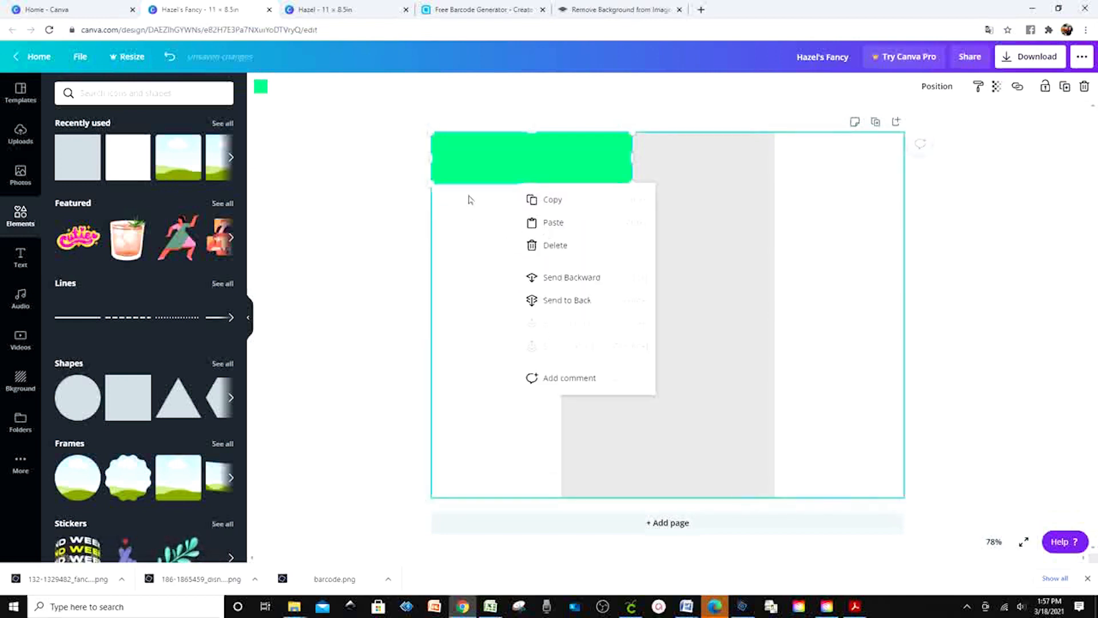
{"action": "left_click", "coordinate": [422, 198]}
{"action": "left_click", "coordinate": [534, 178]}
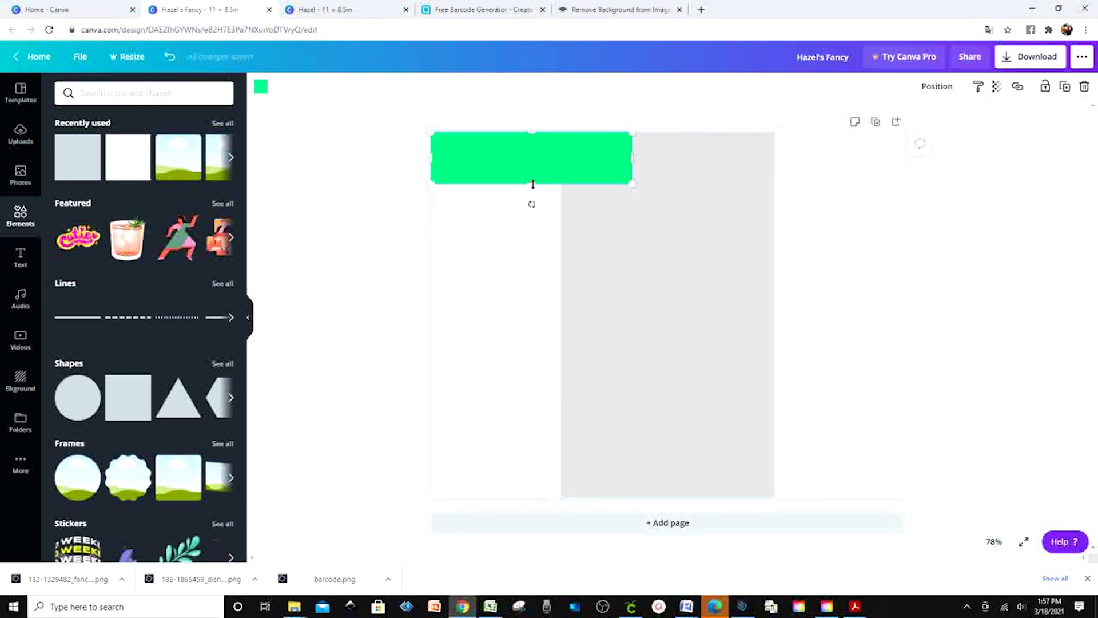
{"action": "left_click_drag", "start_coordinate": [532, 184], "coordinate": [532, 166]}
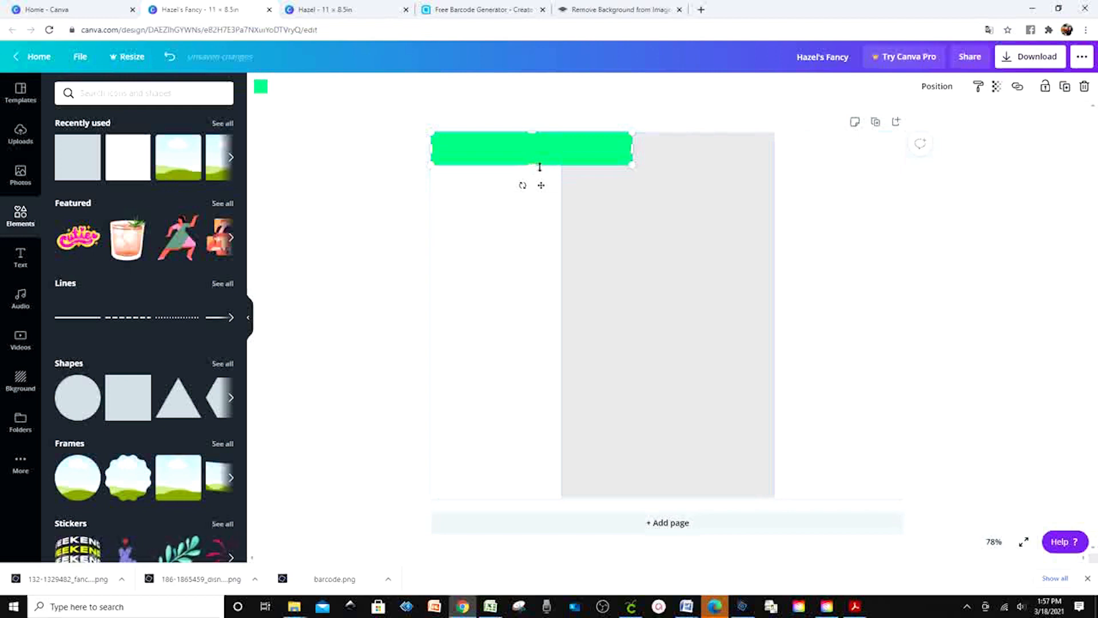
{"action": "left_click_drag", "start_coordinate": [533, 166], "coordinate": [534, 168]}
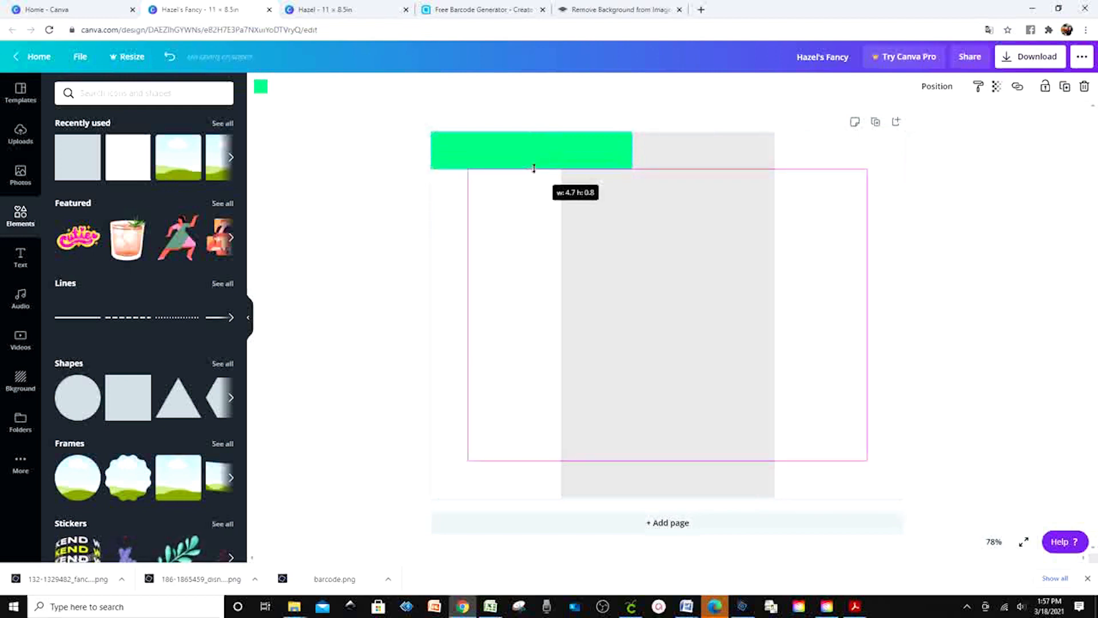
{"action": "left_click_drag", "start_coordinate": [534, 168], "coordinate": [534, 168]}
{"action": "left_click_drag", "start_coordinate": [632, 151], "coordinate": [905, 154]}
- Duplicate the green strip and place the copy flush along the bottom edge of the page
{"action": "right_click", "coordinate": [783, 155]}
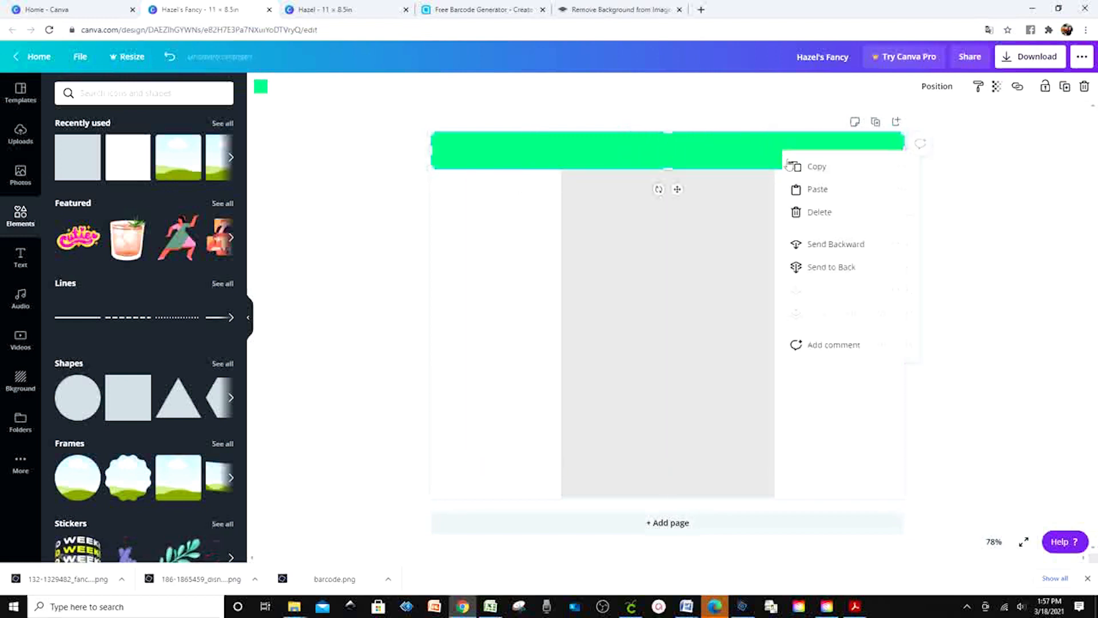
{"action": "left_click", "coordinate": [809, 167]}
{"action": "right_click", "coordinate": [505, 213]}
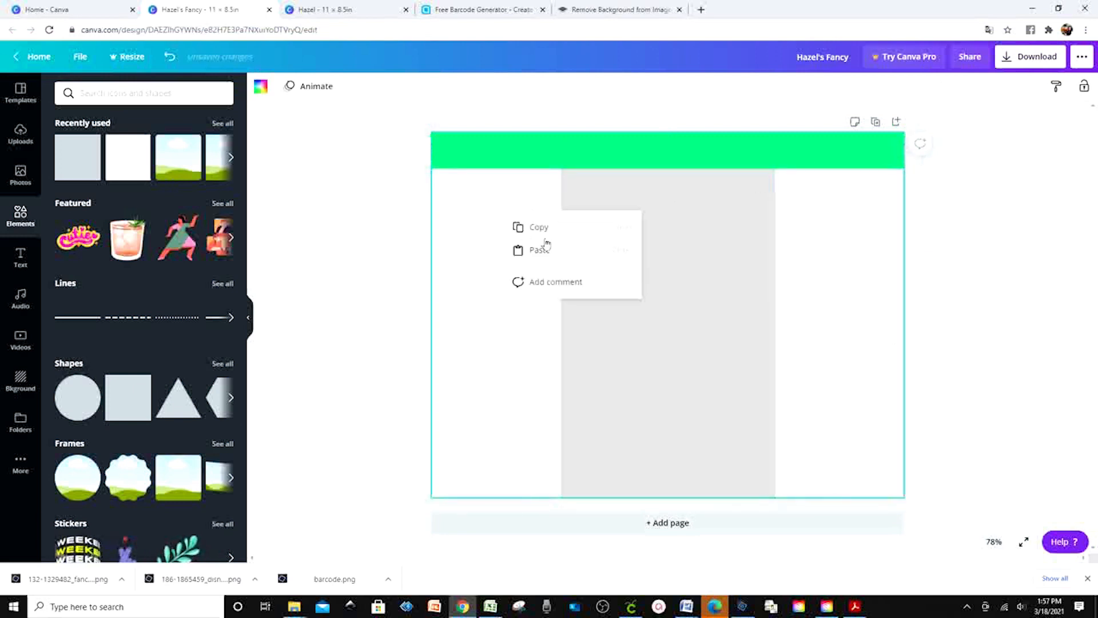
{"action": "left_click", "coordinate": [544, 248]}
{"action": "left_click_drag", "start_coordinate": [662, 164], "coordinate": [650, 478]}
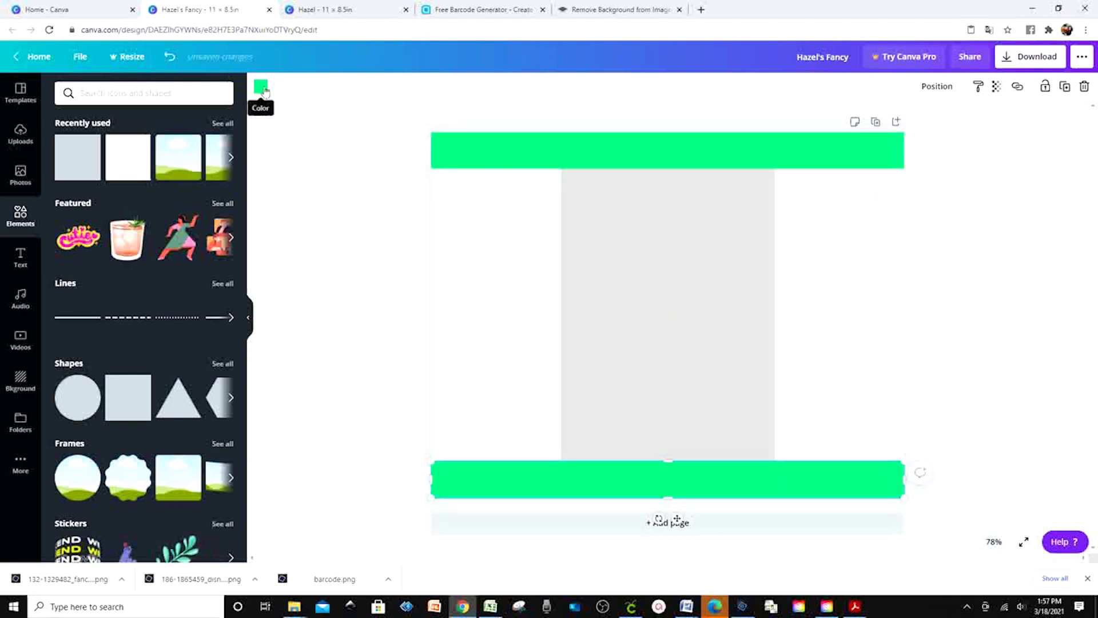
{"action": "left_click", "coordinate": [386, 229]}
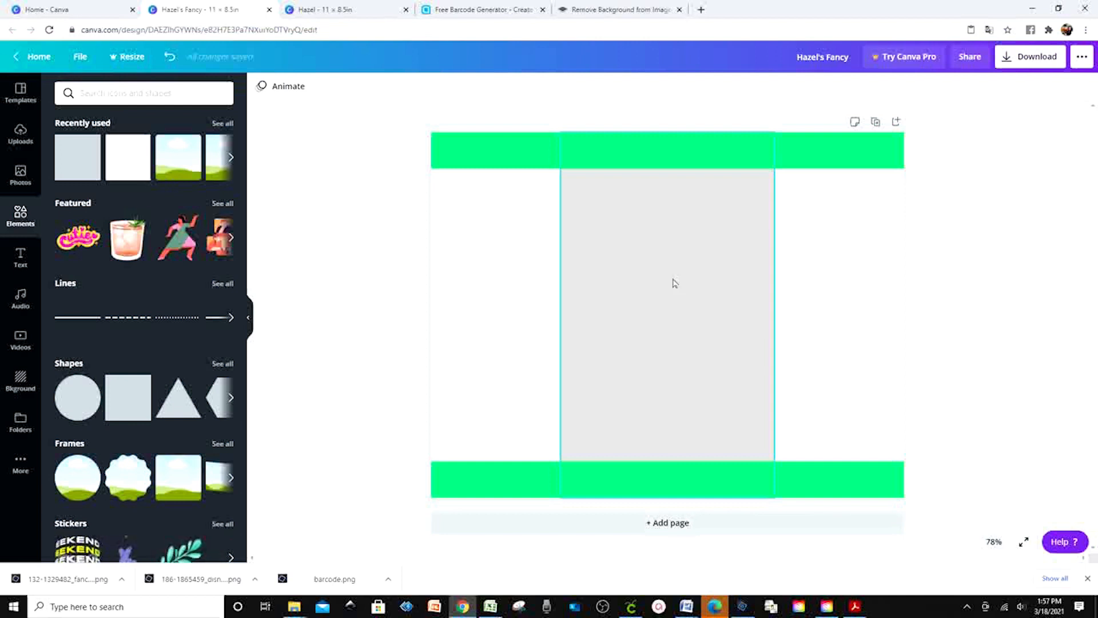
- Add another square shape towards the left side of the page and colour it the same light gray as the centre panel
{"action": "left_click", "coordinate": [81, 170]}
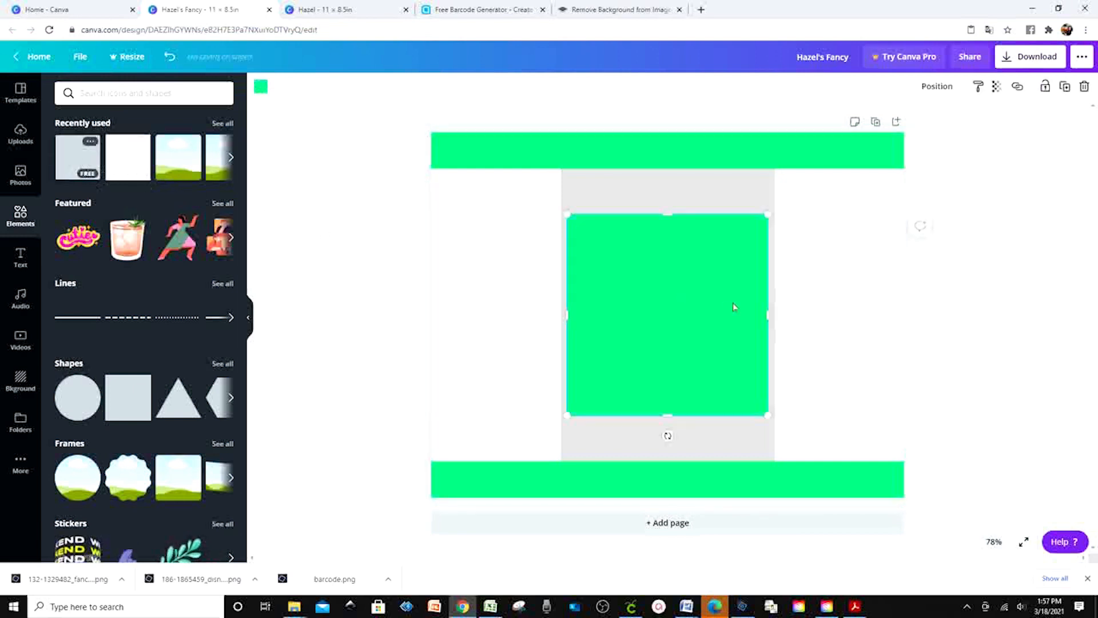
{"action": "left_click_drag", "start_coordinate": [733, 306], "coordinate": [609, 270]}
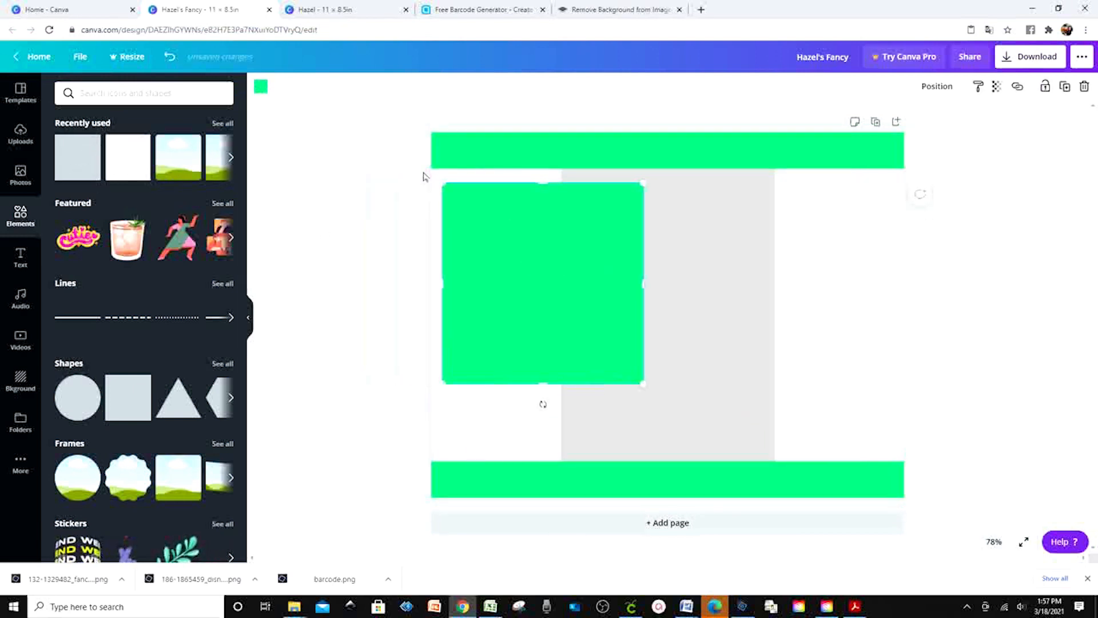
{"action": "left_click", "coordinate": [261, 89]}
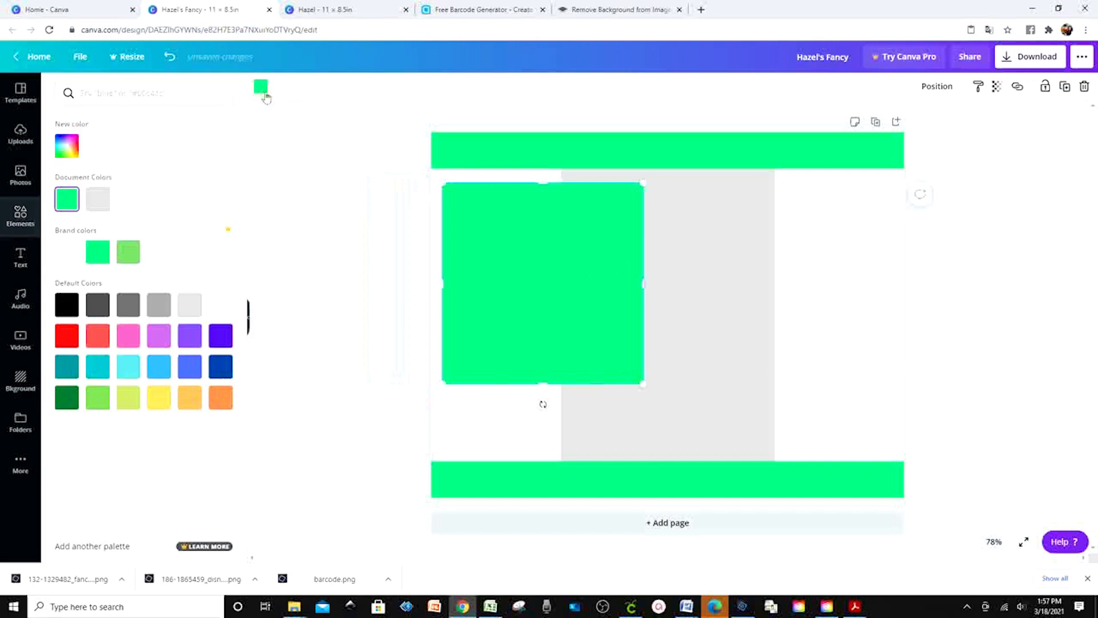
{"action": "left_click", "coordinate": [97, 199]}
- Reshape the new gray square into a narrow full-height strip, positioned in the space left of the centre panel
{"action": "left_click_drag", "start_coordinate": [581, 275], "coordinate": [517, 249]}
{"action": "left_click_drag", "start_coordinate": [503, 352], "coordinate": [500, 496]}
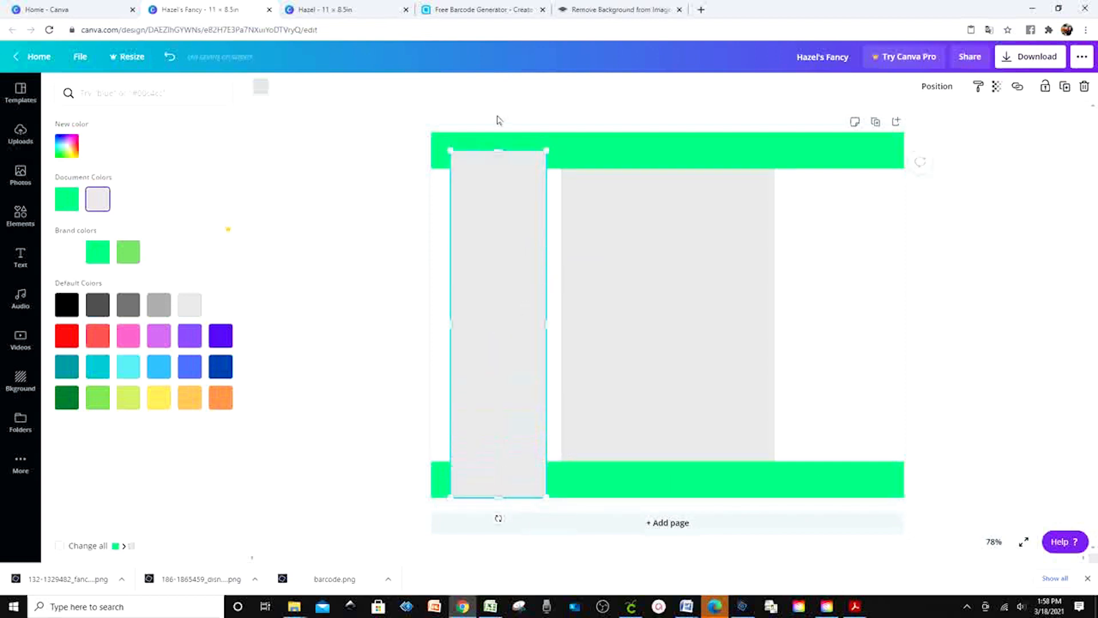
{"action": "left_click_drag", "start_coordinate": [500, 150], "coordinate": [495, 132]}
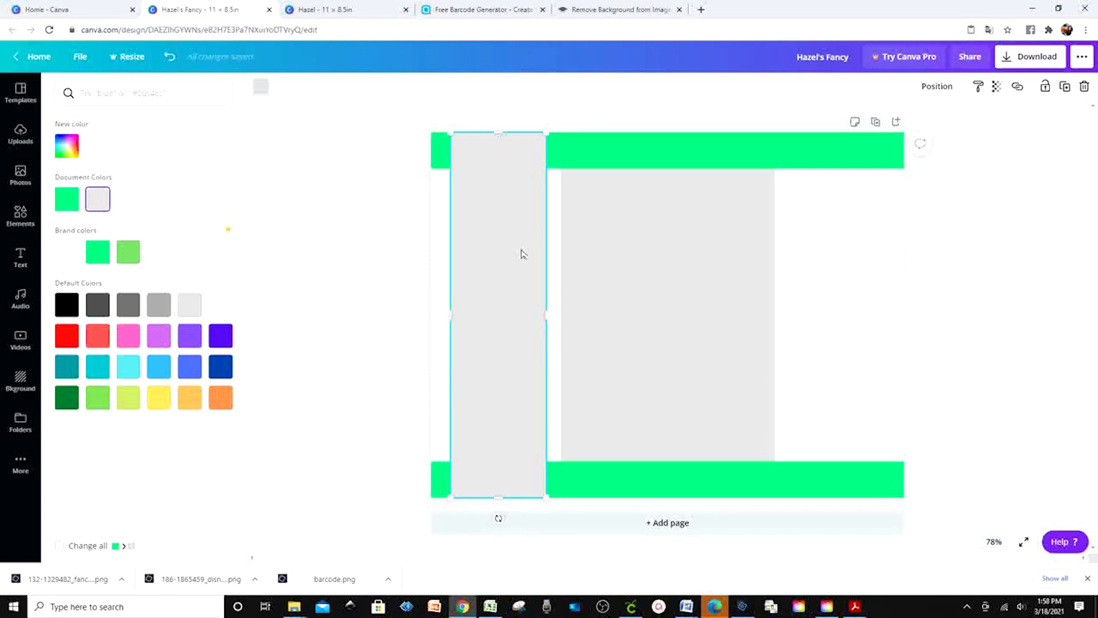
{"action": "left_click_drag", "start_coordinate": [522, 292], "coordinate": [547, 313]}
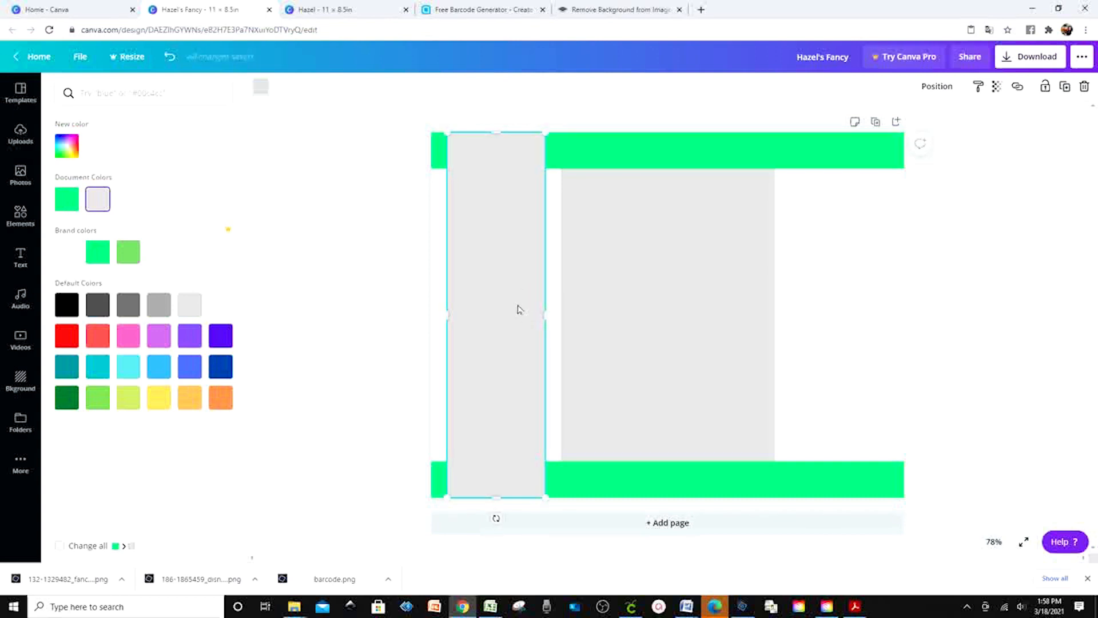
- Duplicate the narrow gray strip and place the copy to the right of the centre panel, aligned with the page's full height
{"action": "right_click", "coordinate": [492, 199]}
{"action": "left_click", "coordinate": [533, 215]}
{"action": "right_click", "coordinate": [801, 229]}
{"action": "left_click", "coordinate": [830, 263]}
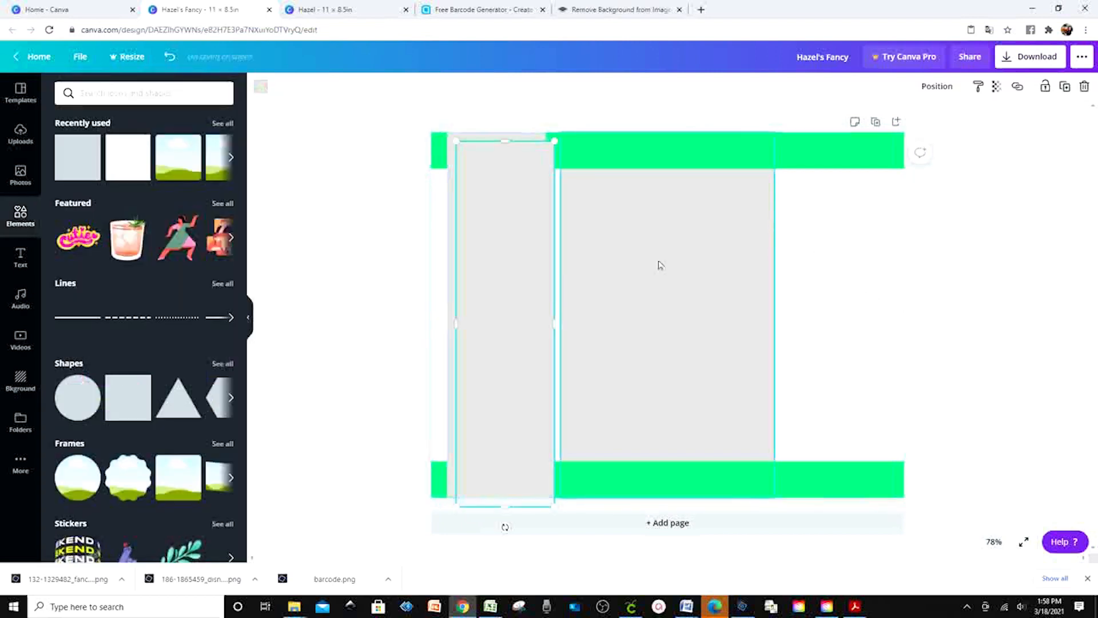
{"action": "left_click_drag", "start_coordinate": [515, 264], "coordinate": [852, 254]}
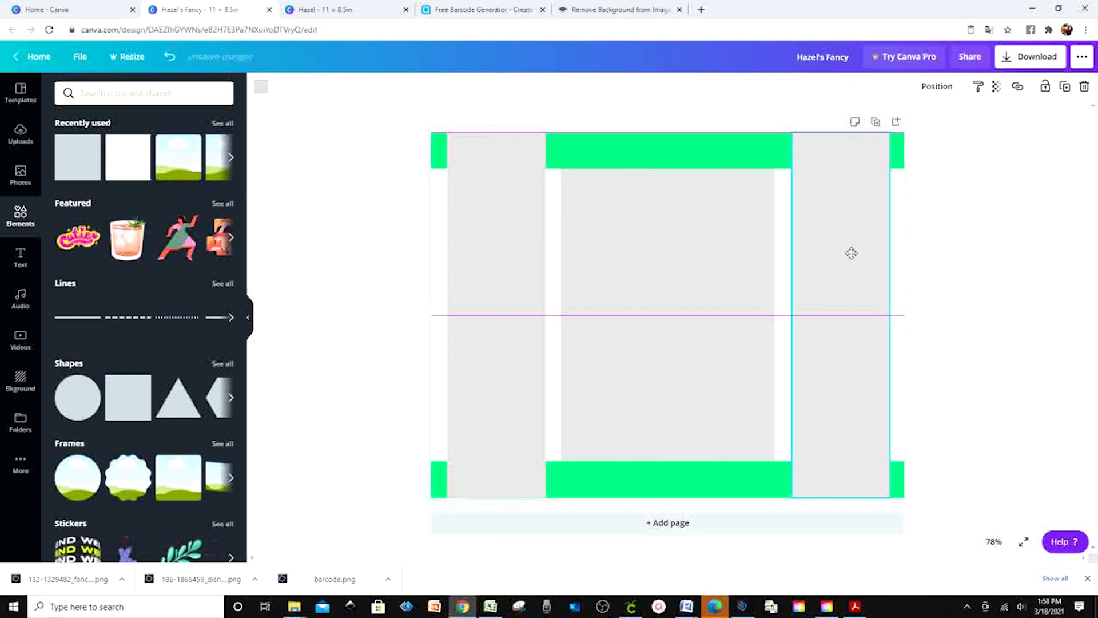
{"action": "left_click_drag", "start_coordinate": [852, 254], "coordinate": [849, 252]}
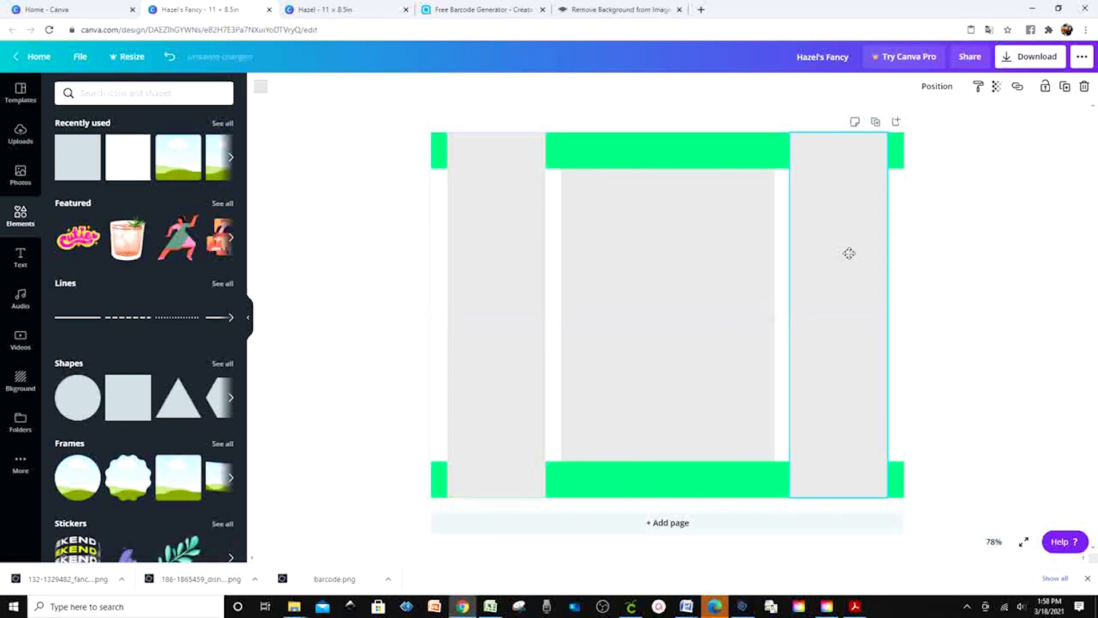
{"action": "left_click", "coordinate": [991, 305]}
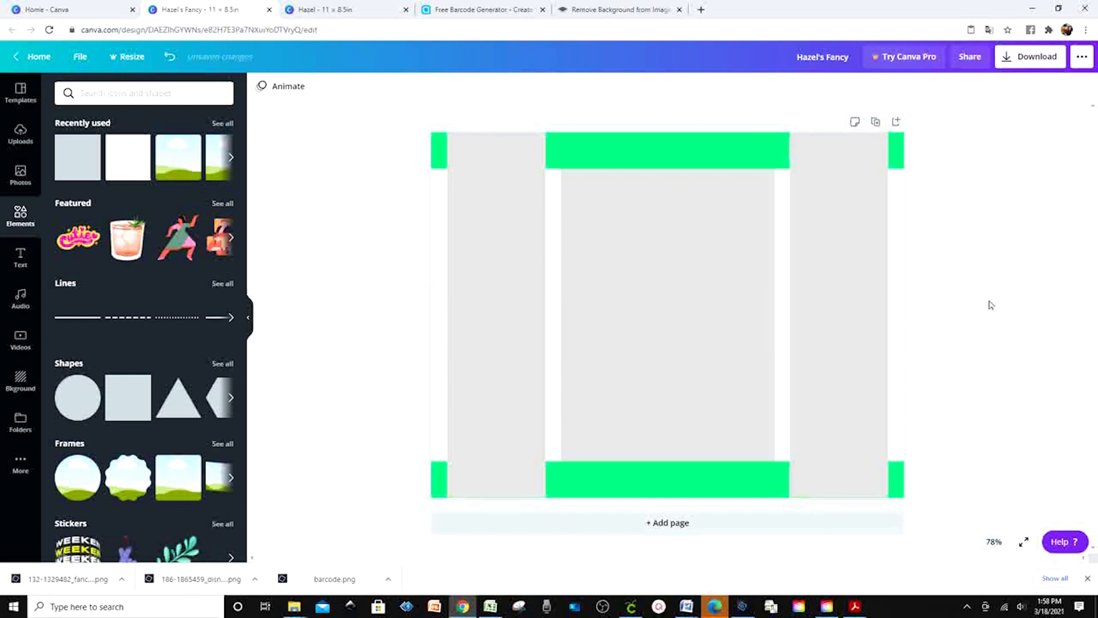
- Send the right gray strip one layer backward and the left gray strip behind both green bars
{"action": "left_click", "coordinate": [875, 252]}
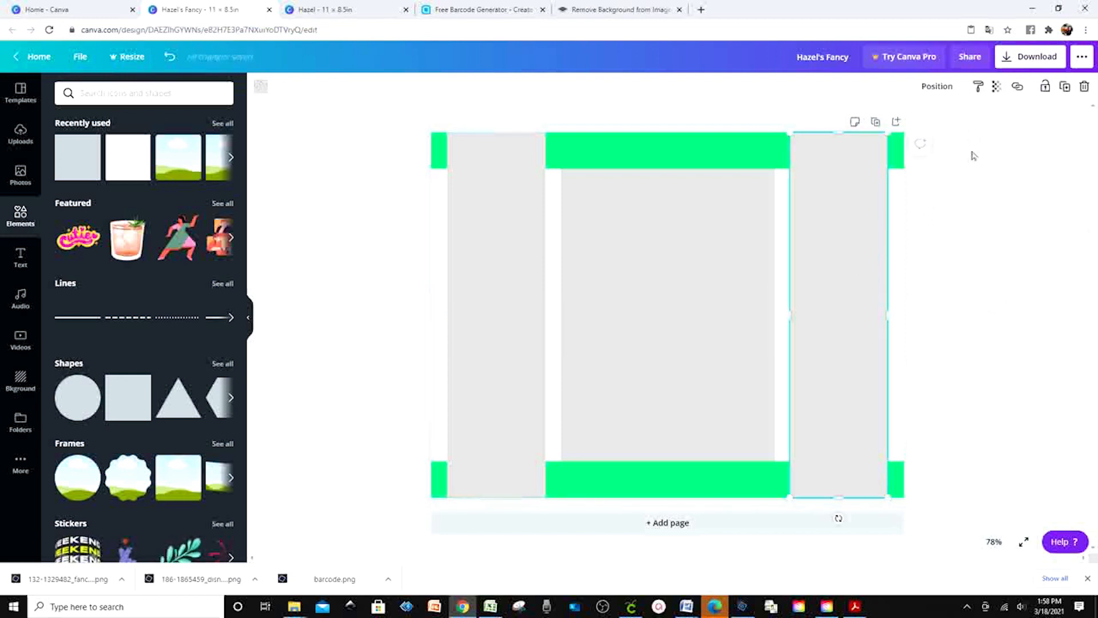
{"action": "left_click", "coordinate": [945, 91]}
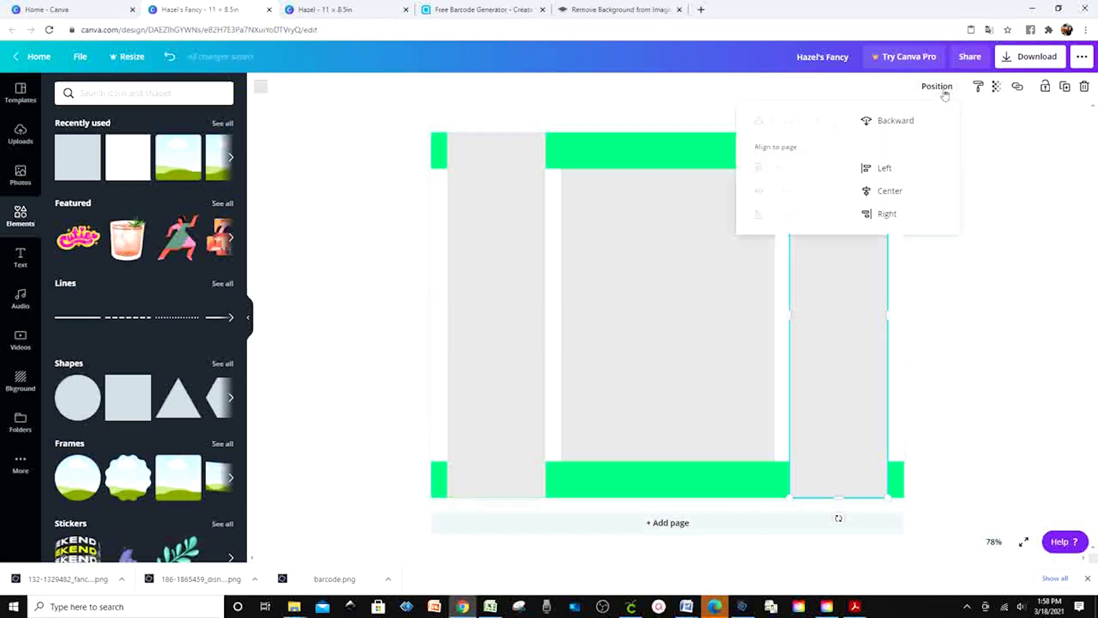
{"action": "left_click", "coordinate": [896, 121]}
{"action": "left_click", "coordinate": [485, 299]}
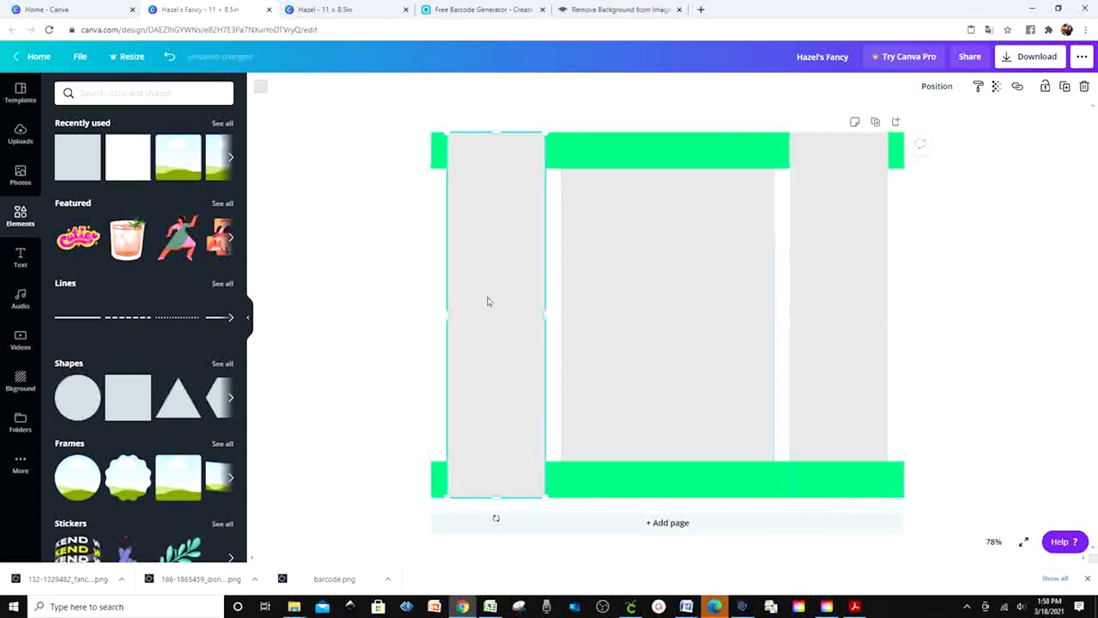
{"action": "left_click", "coordinate": [939, 87]}
{"action": "left_click", "coordinate": [890, 127]}
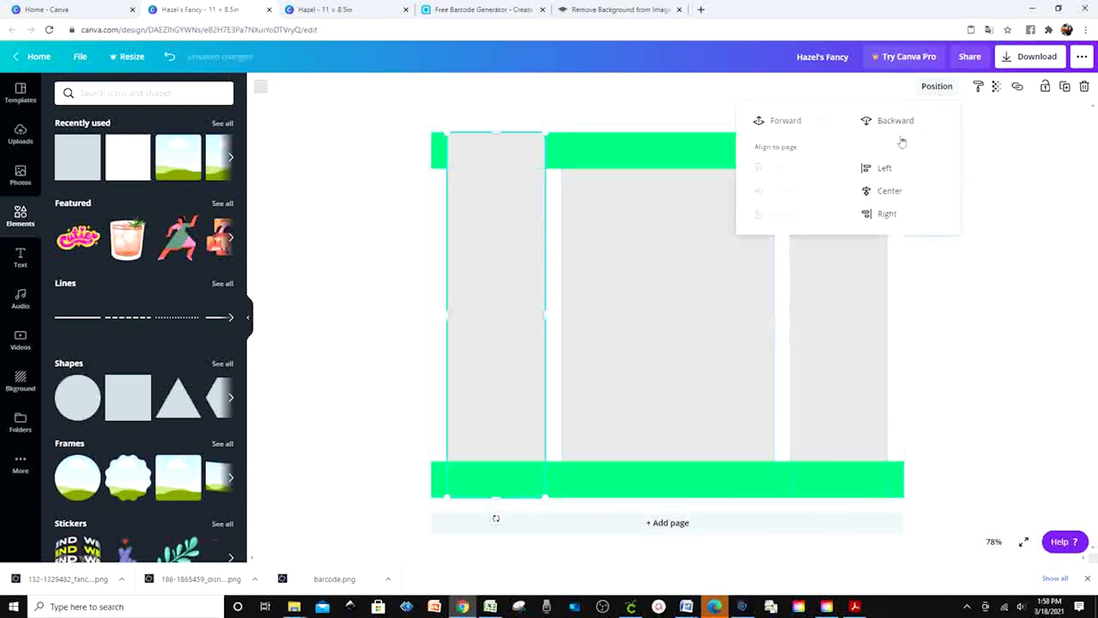
{"action": "left_click", "coordinate": [887, 126]}
{"action": "left_click", "coordinate": [961, 226]}
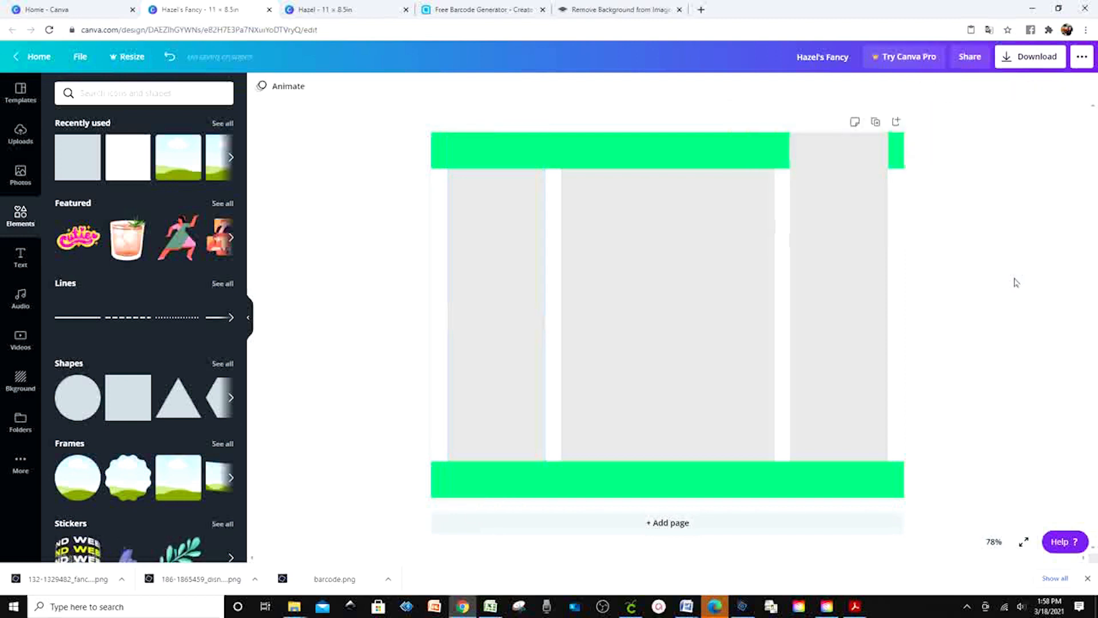
- Send the right gray strip behind the top green bar and realign it vertically with the page
{"action": "left_click", "coordinate": [856, 240]}
{"action": "key", "text": "ctrl+]"}
{"action": "left_click", "coordinate": [941, 87]}
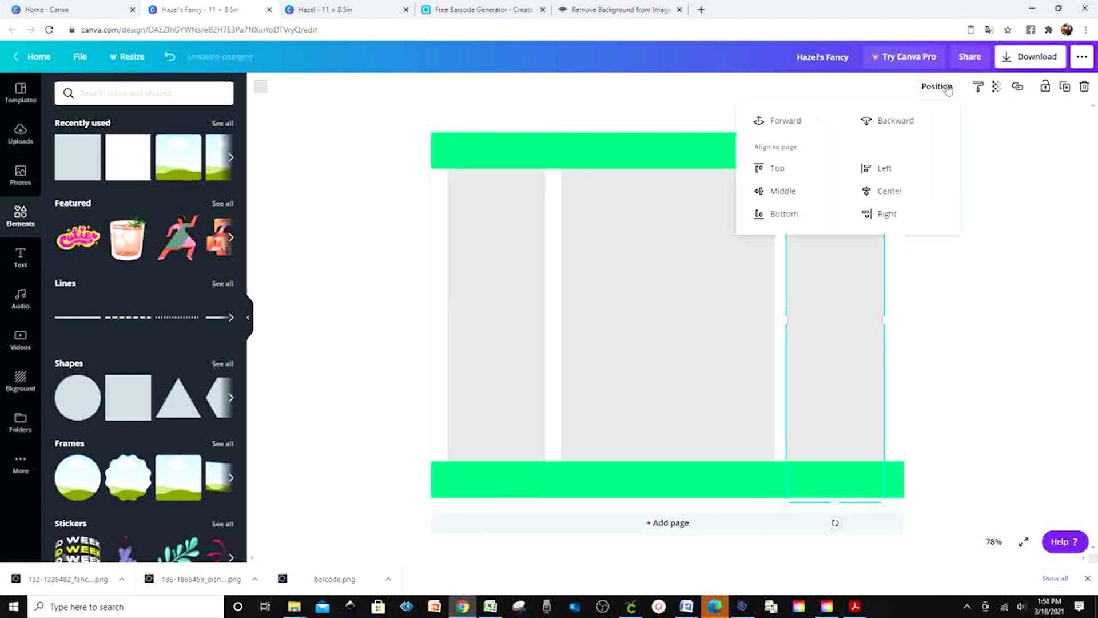
{"action": "left_click", "coordinate": [897, 122]}
{"action": "left_click", "coordinate": [1002, 264]}
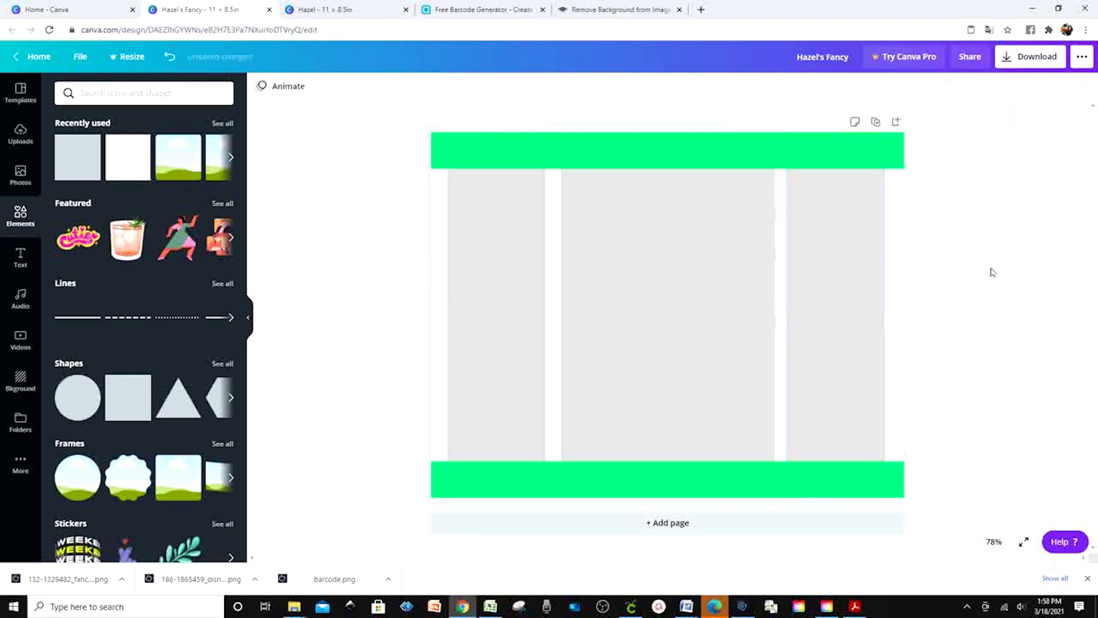
{"action": "left_click", "coordinate": [487, 305]}
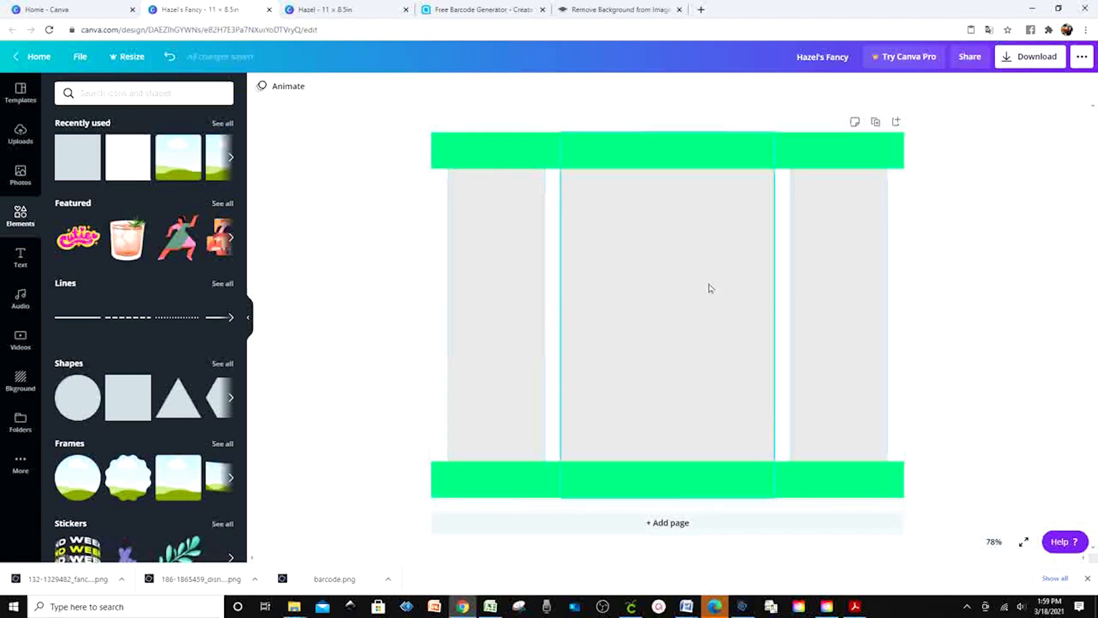
{"action": "left_click", "coordinate": [674, 256]}
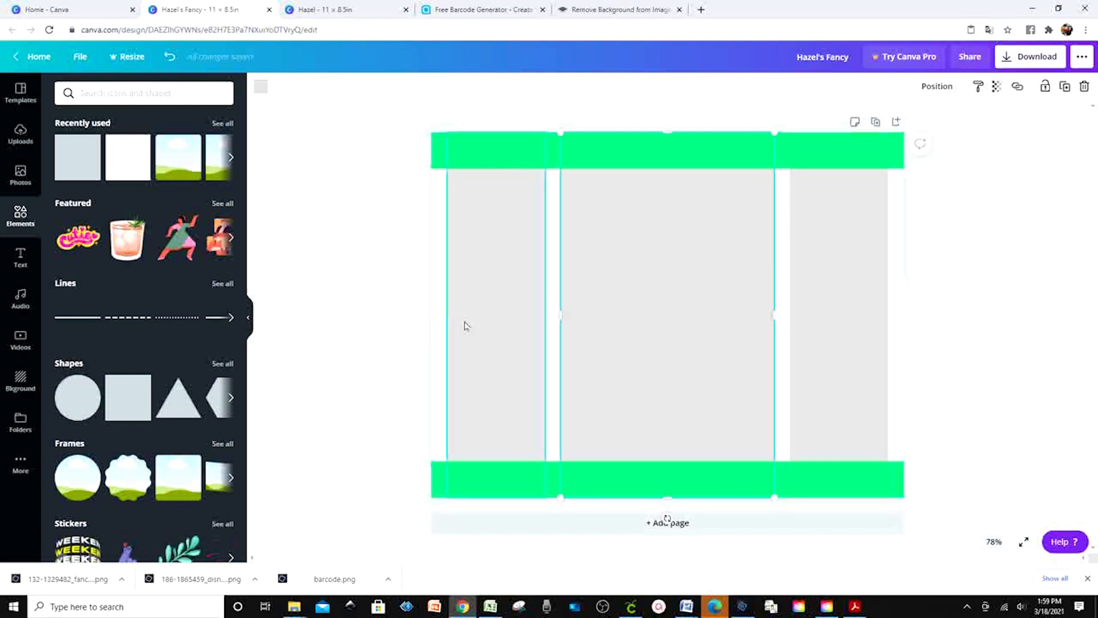
{"action": "left_click", "coordinate": [363, 287]}
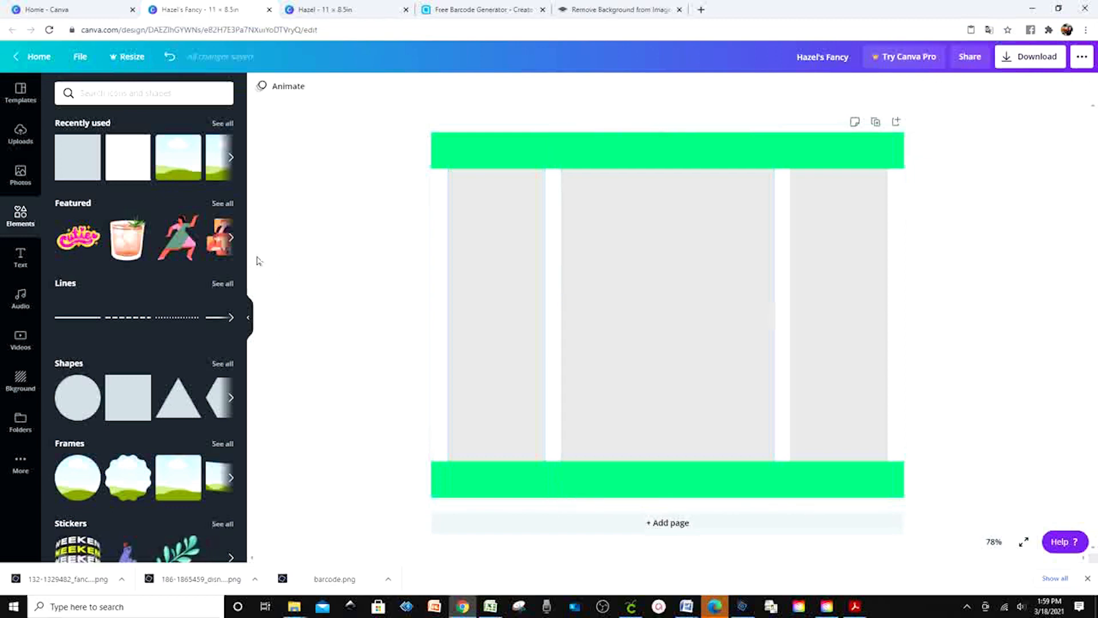
{"action": "left_click", "coordinate": [20, 137]}
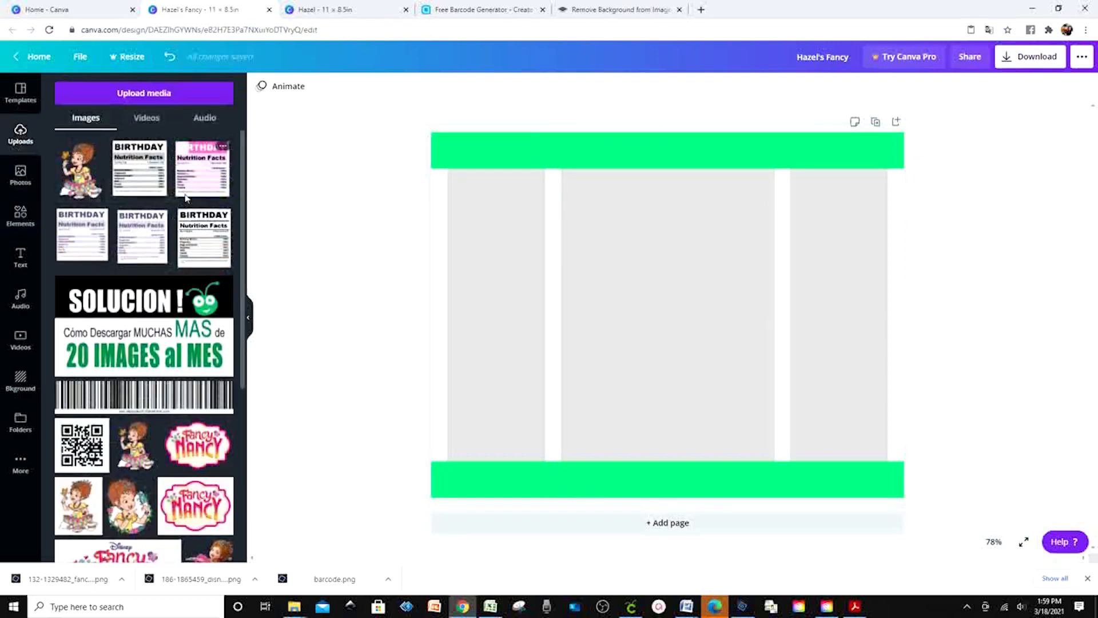
{"action": "scroll", "coordinate": [185, 343], "scroll_direction": "down", "scroll_amount": 3}
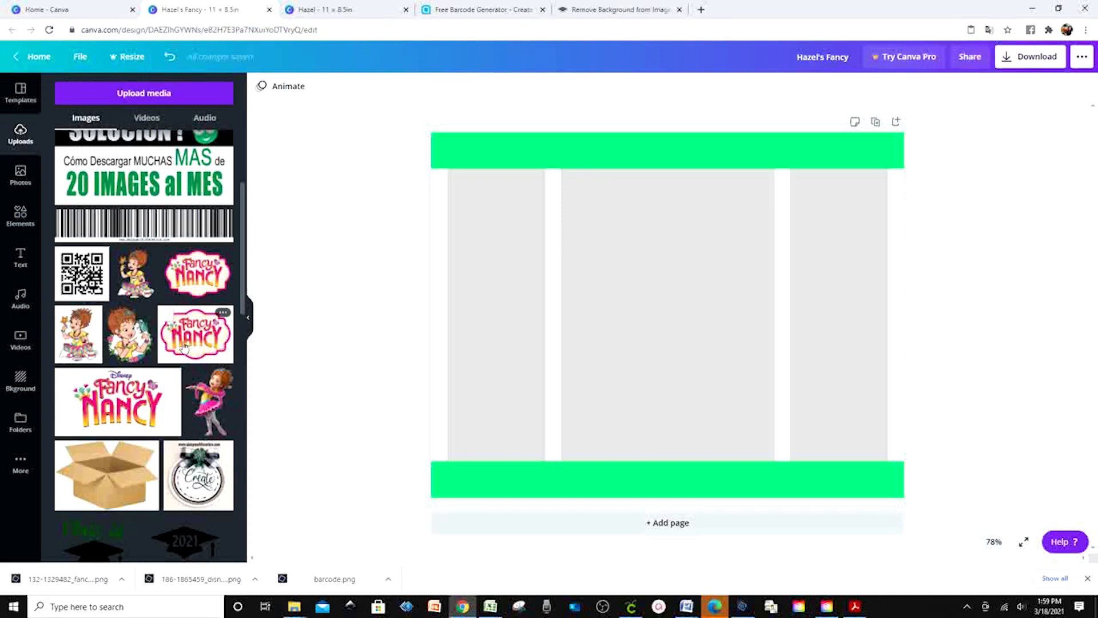
{"action": "scroll", "coordinate": [184, 346], "scroll_direction": "up", "scroll_amount": 3}
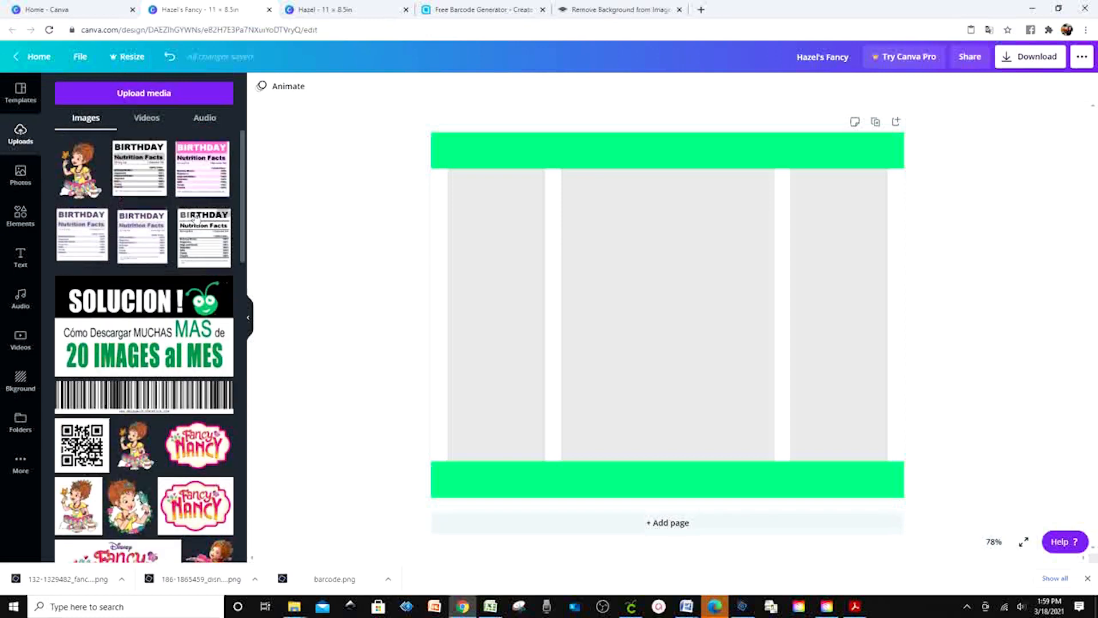
{"action": "left_click", "coordinate": [148, 98]}
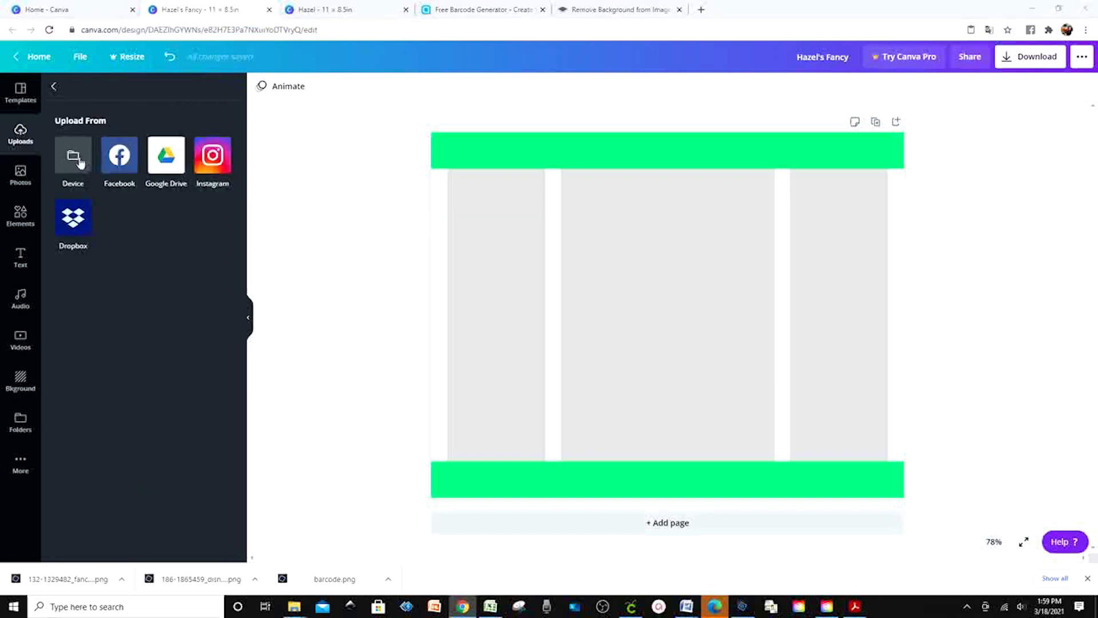
{"action": "left_click", "coordinate": [80, 163]}
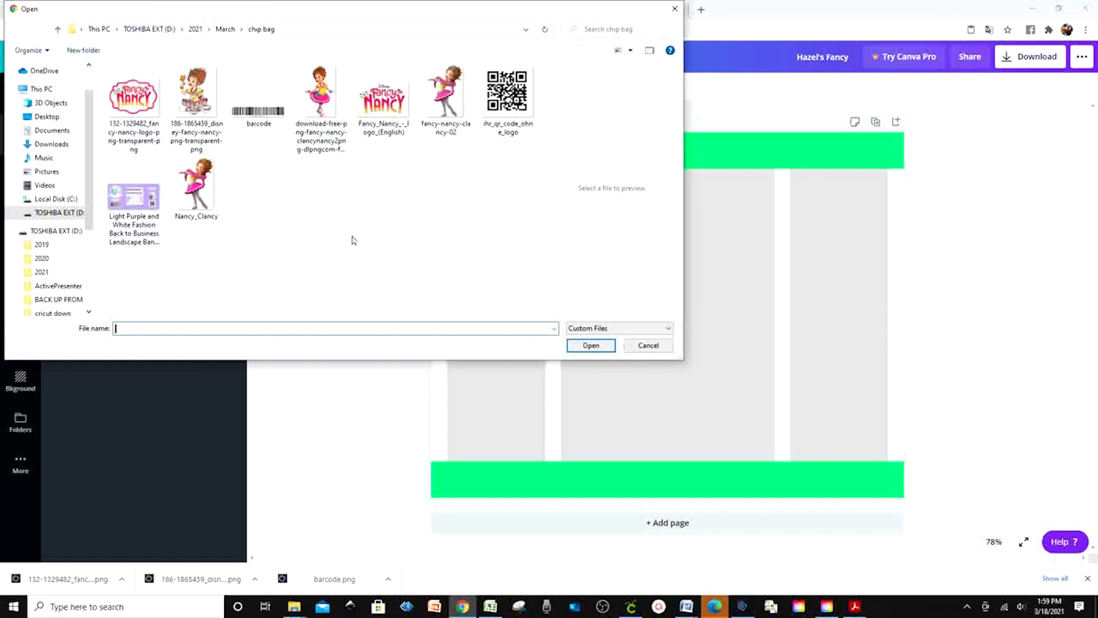
{"action": "left_click", "coordinate": [196, 95]}
{"action": "left_click", "coordinate": [591, 346]}
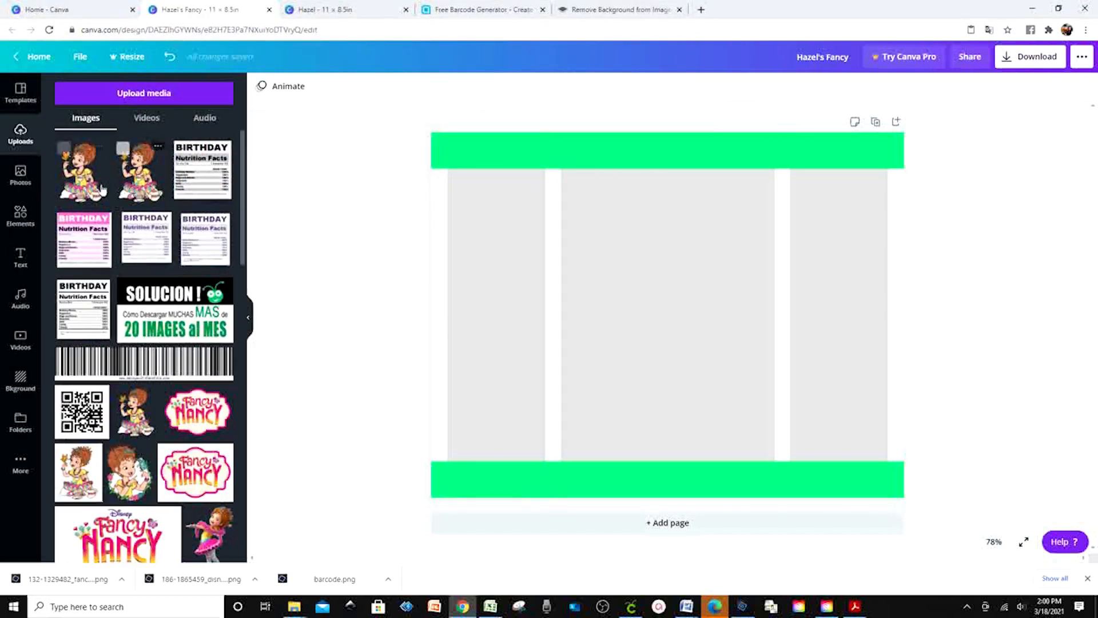
- Place the uploaded Fancy Nancy tea-party image on the centre gray panel, scale it down slightly and centre it on the page
{"action": "left_click_drag", "start_coordinate": [86, 182], "coordinate": [658, 286]}
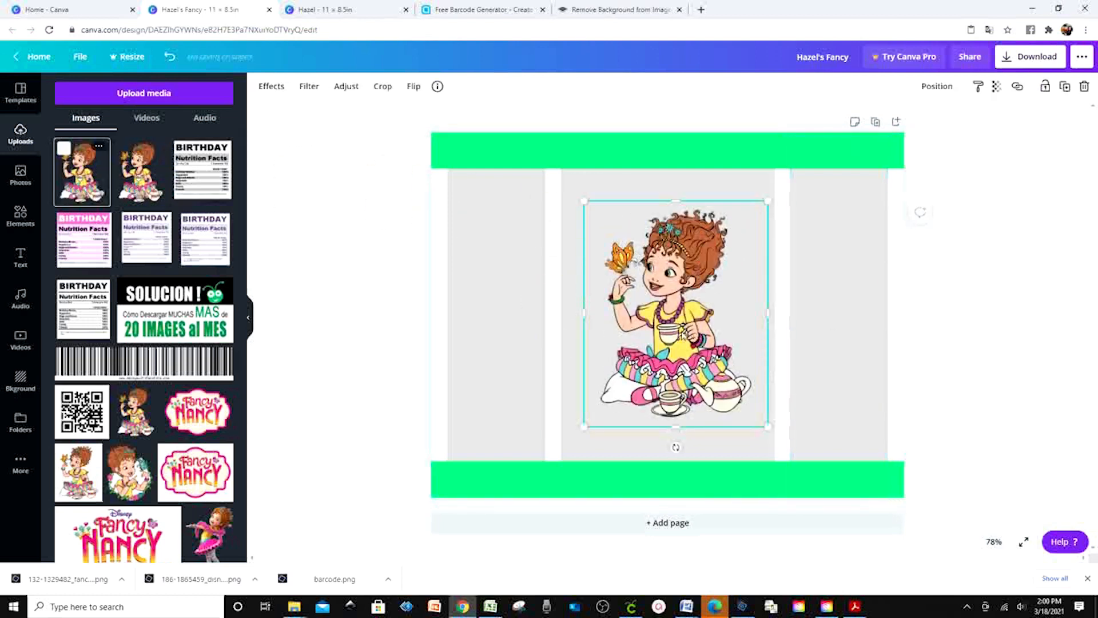
{"action": "left_click_drag", "start_coordinate": [678, 332], "coordinate": [669, 332]}
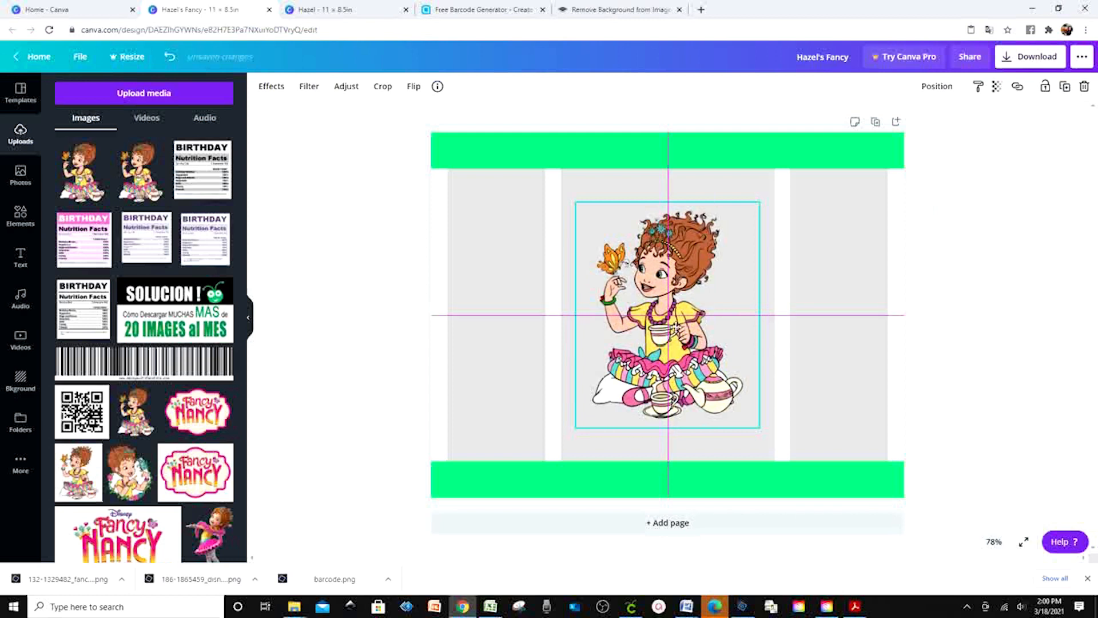
{"action": "left_click_drag", "start_coordinate": [676, 327], "coordinate": [676, 327]}
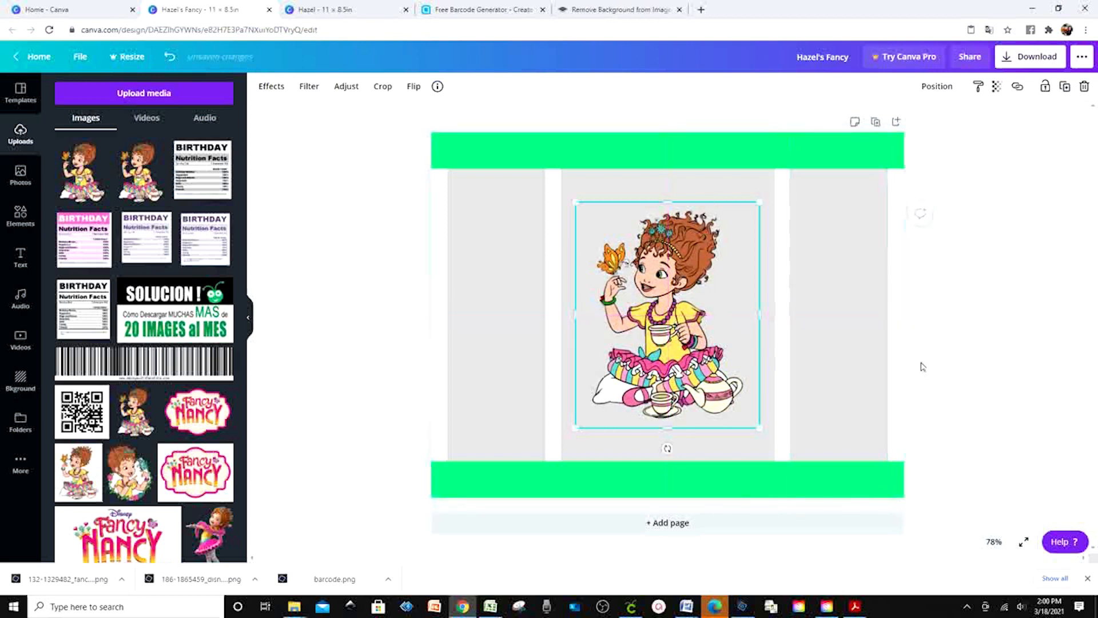
{"action": "left_click_drag", "start_coordinate": [759, 429], "coordinate": [737, 393]}
{"action": "left_click_drag", "start_coordinate": [657, 331], "coordinate": [671, 345]}
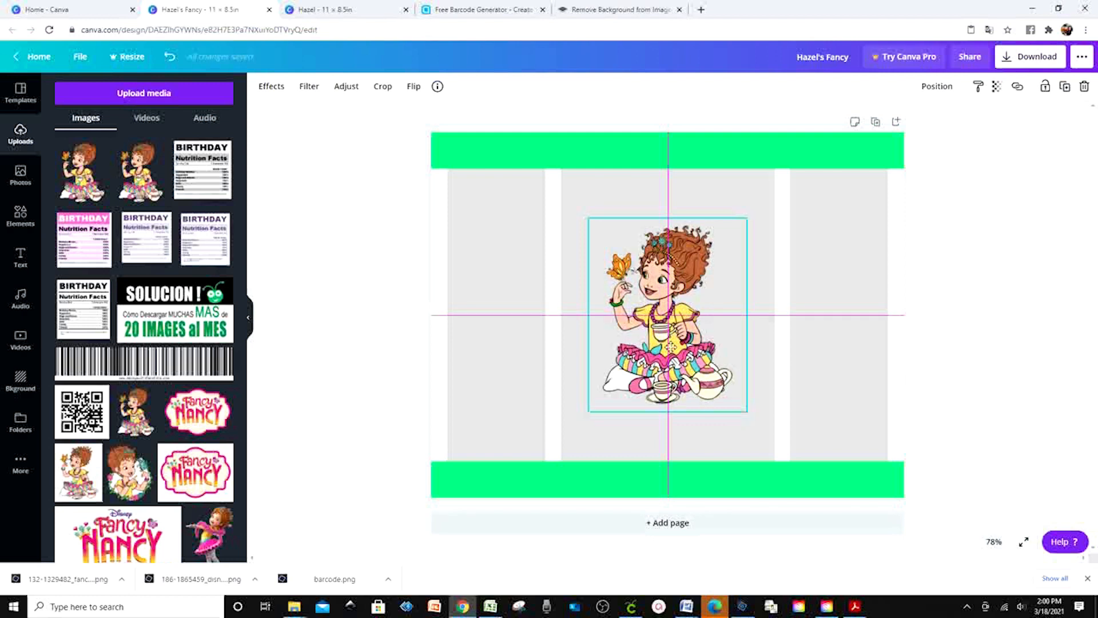
{"action": "left_click_drag", "start_coordinate": [671, 346], "coordinate": [671, 346]}
{"action": "left_click", "coordinate": [1012, 317]}
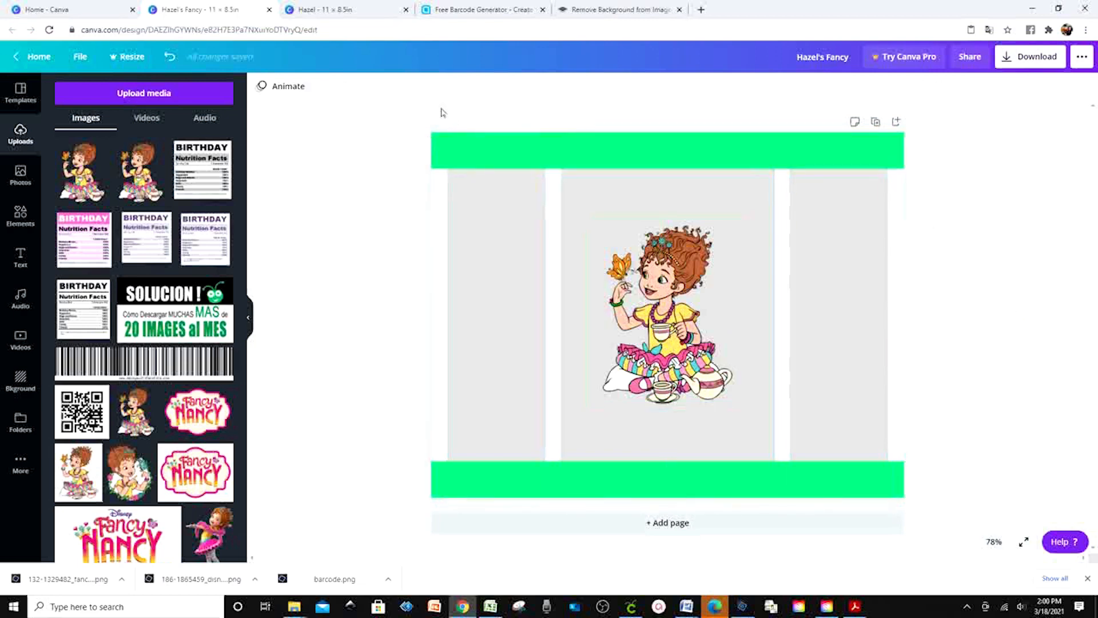
- Browse the ready-made text font combinations for a style that suits the birthday title
{"action": "left_click", "coordinate": [20, 257]}
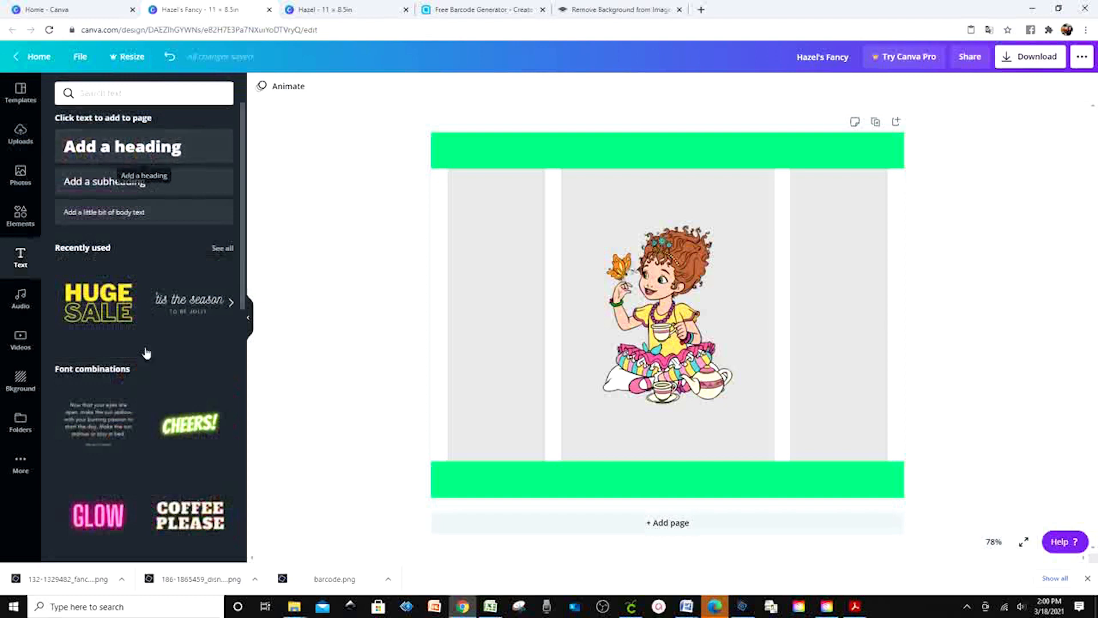
{"action": "scroll", "coordinate": [143, 358], "scroll_direction": "down", "scroll_amount": 5}
{"action": "scroll", "coordinate": [143, 368], "scroll_direction": "down", "scroll_amount": 3}
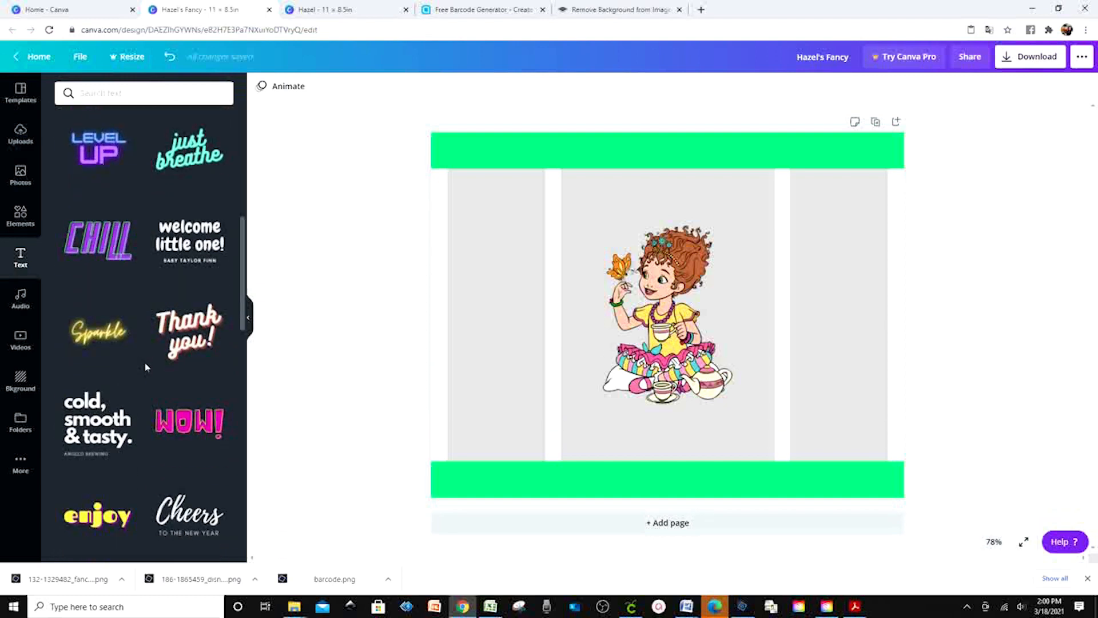
{"action": "scroll", "coordinate": [145, 366], "scroll_direction": "down", "scroll_amount": 3}
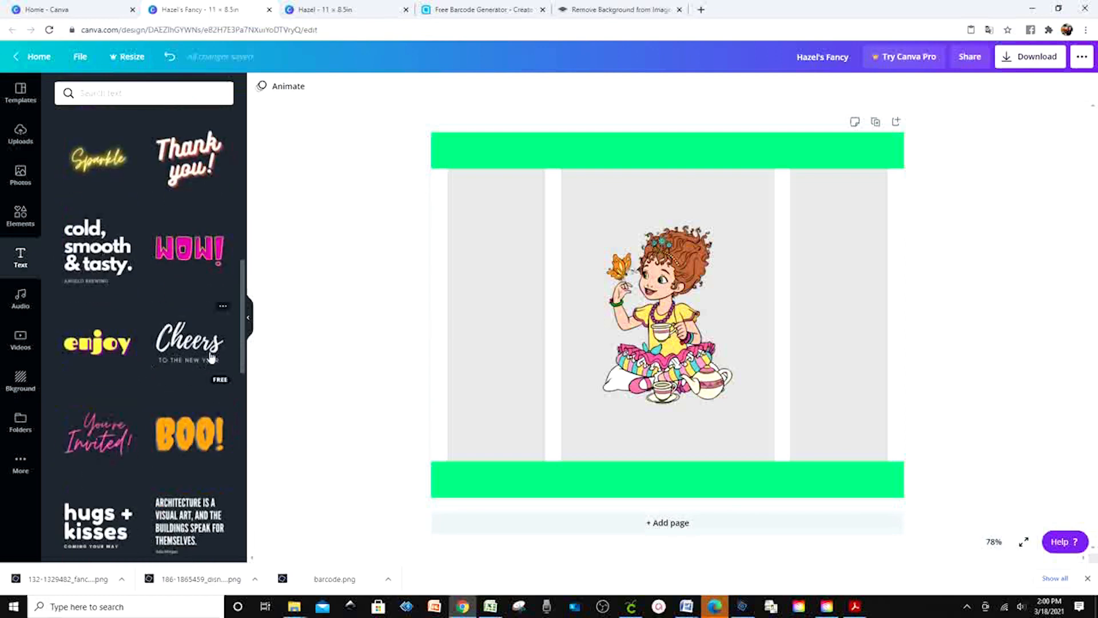
{"action": "scroll", "coordinate": [220, 366], "scroll_direction": "down", "scroll_amount": 5}
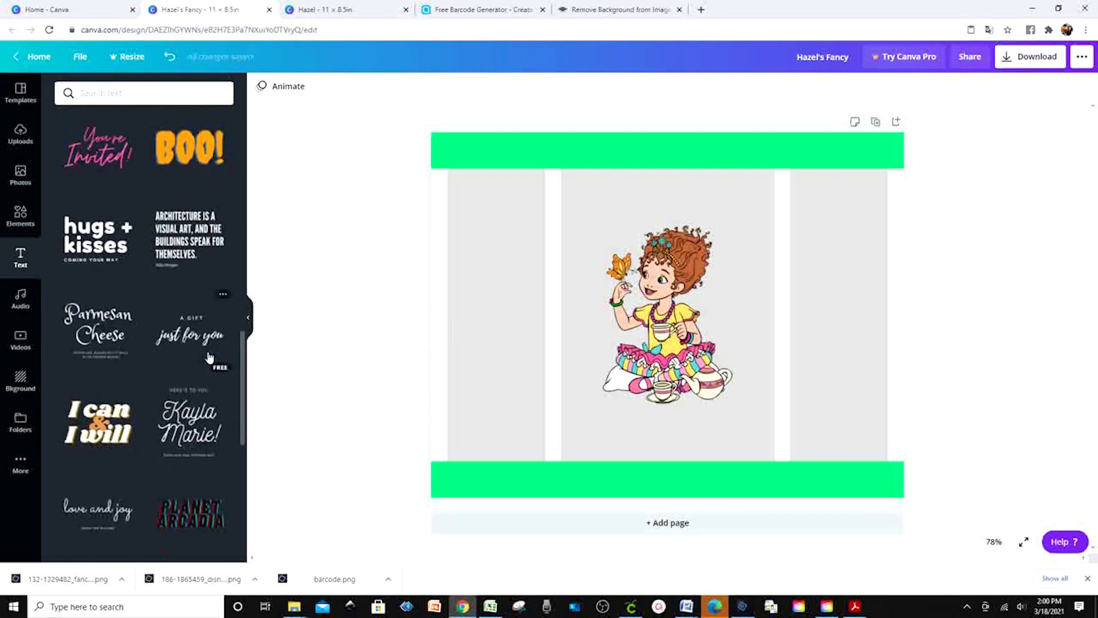
{"action": "scroll", "coordinate": [209, 357], "scroll_direction": "down", "scroll_amount": 3}
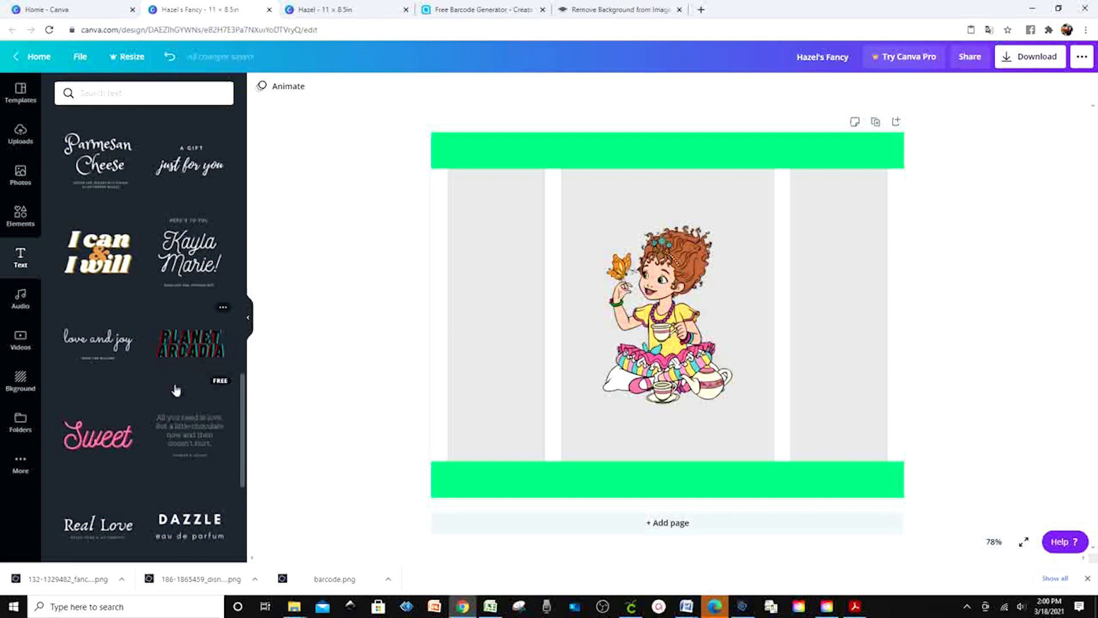
{"action": "scroll", "coordinate": [175, 390], "scroll_direction": "down", "scroll_amount": 2}
{"action": "scroll", "coordinate": [176, 389], "scroll_direction": "down", "scroll_amount": 2}
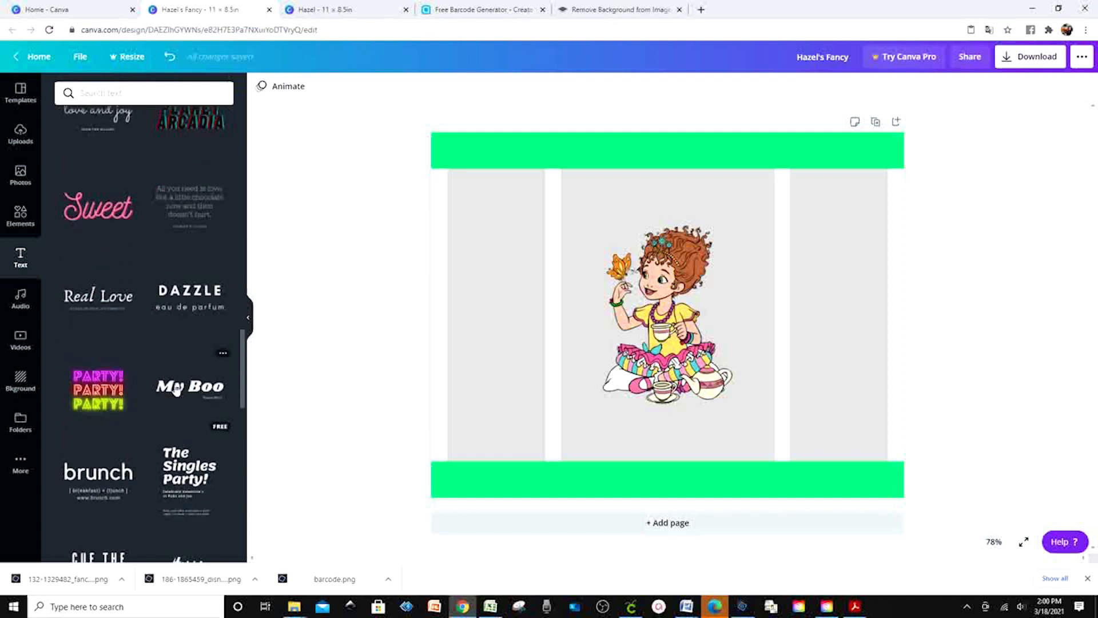
{"action": "scroll", "coordinate": [176, 389], "scroll_direction": "down", "scroll_amount": 3}
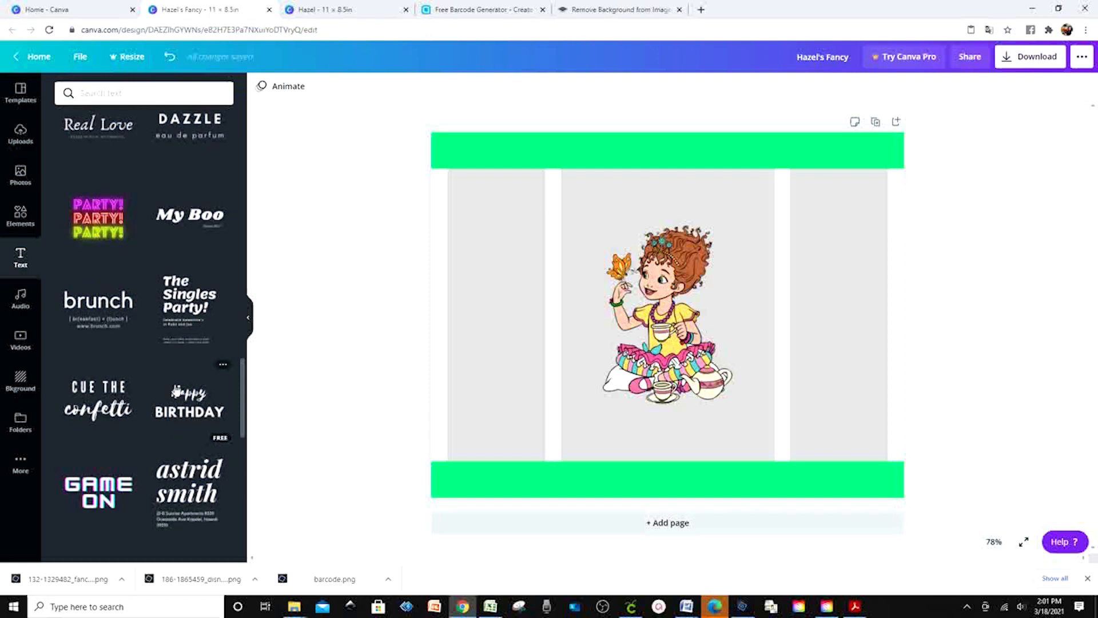
{"action": "scroll", "coordinate": [206, 398], "scroll_direction": "down", "scroll_amount": 7}
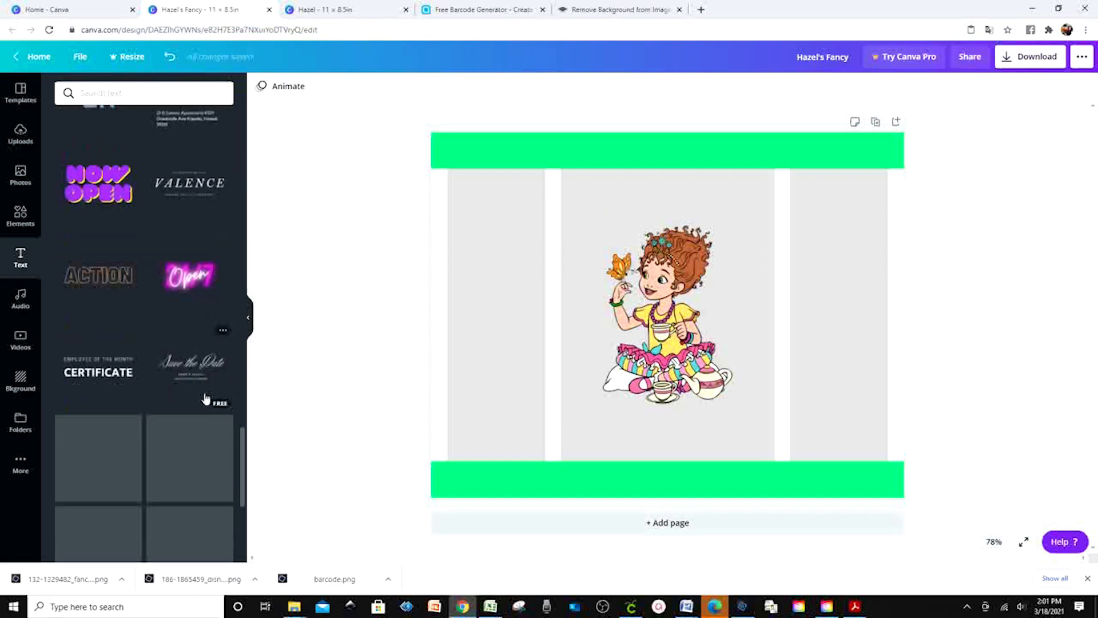
{"action": "scroll", "coordinate": [243, 450], "scroll_direction": "up", "scroll_amount": 13}
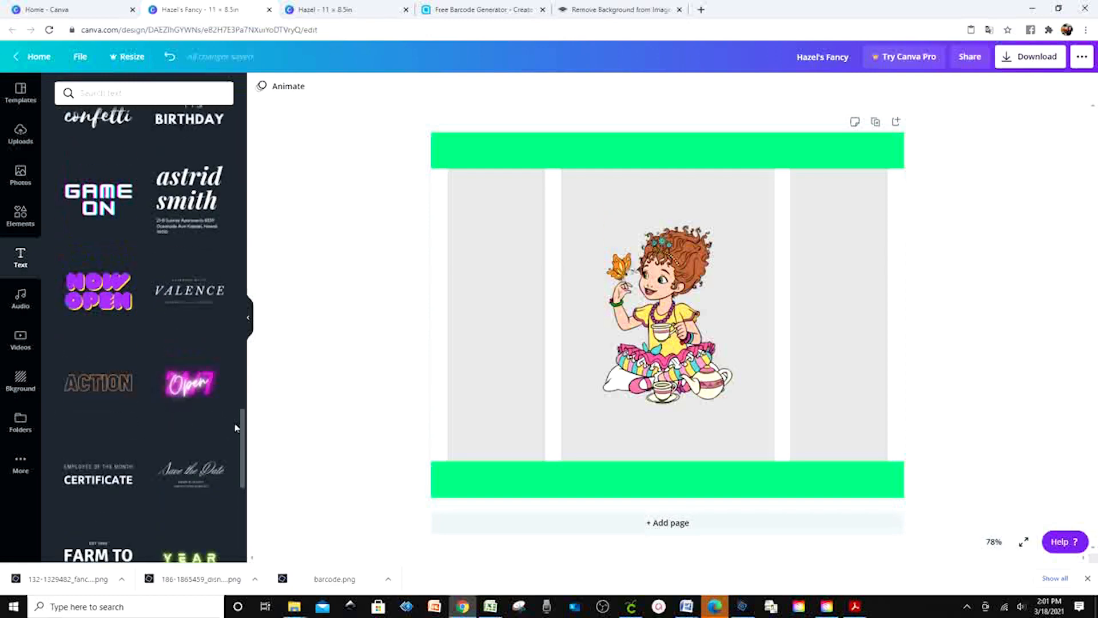
- Add a heading with the child's first name in possessive form and place it above the character on the centre panel
{"action": "left_click", "coordinate": [119, 156]}
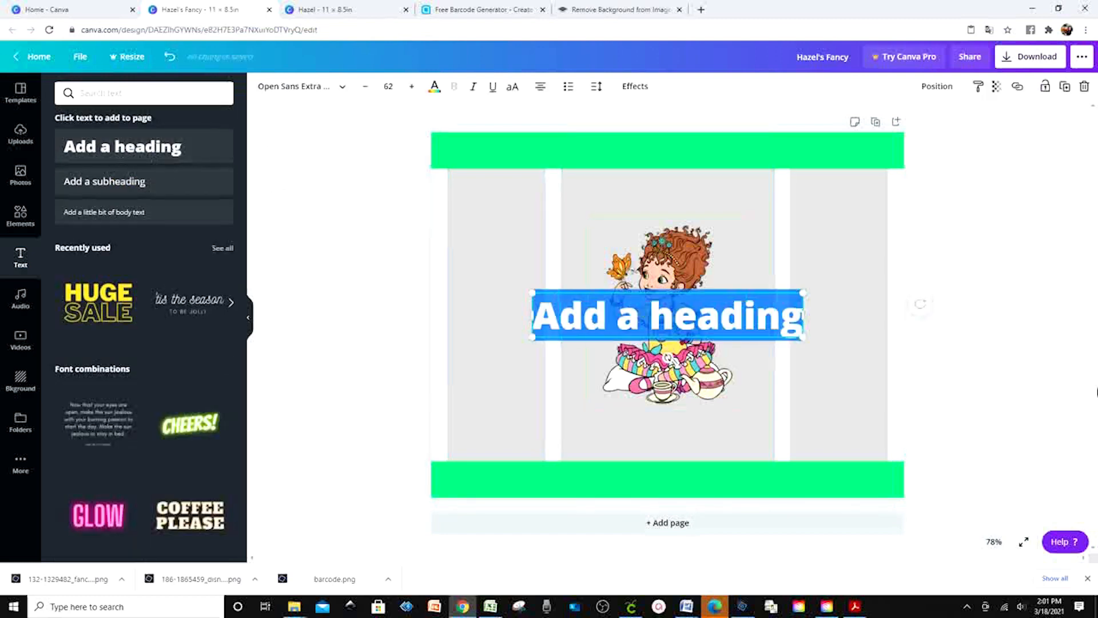
{"action": "type", "text": "Haz"}
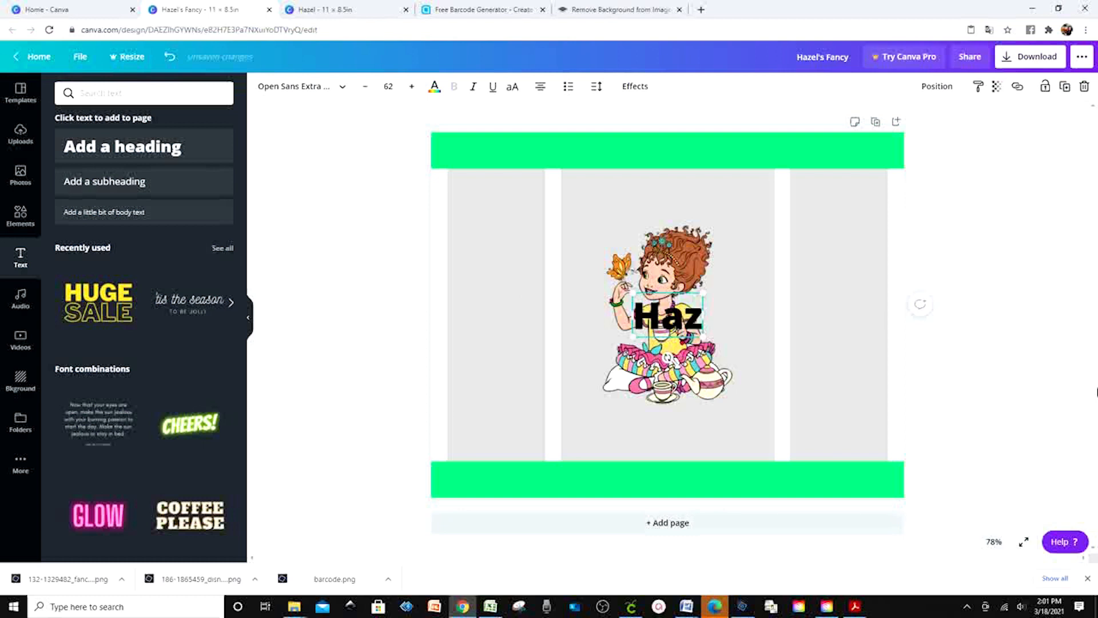
{"action": "type", "text": "el's"}
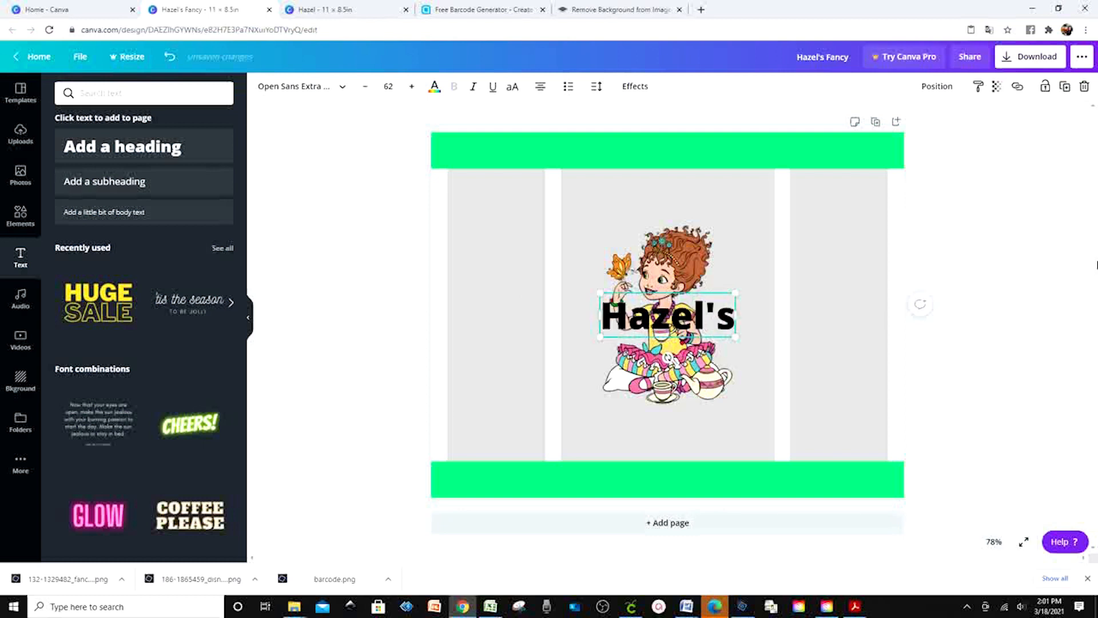
{"action": "left_click", "coordinate": [1013, 283]}
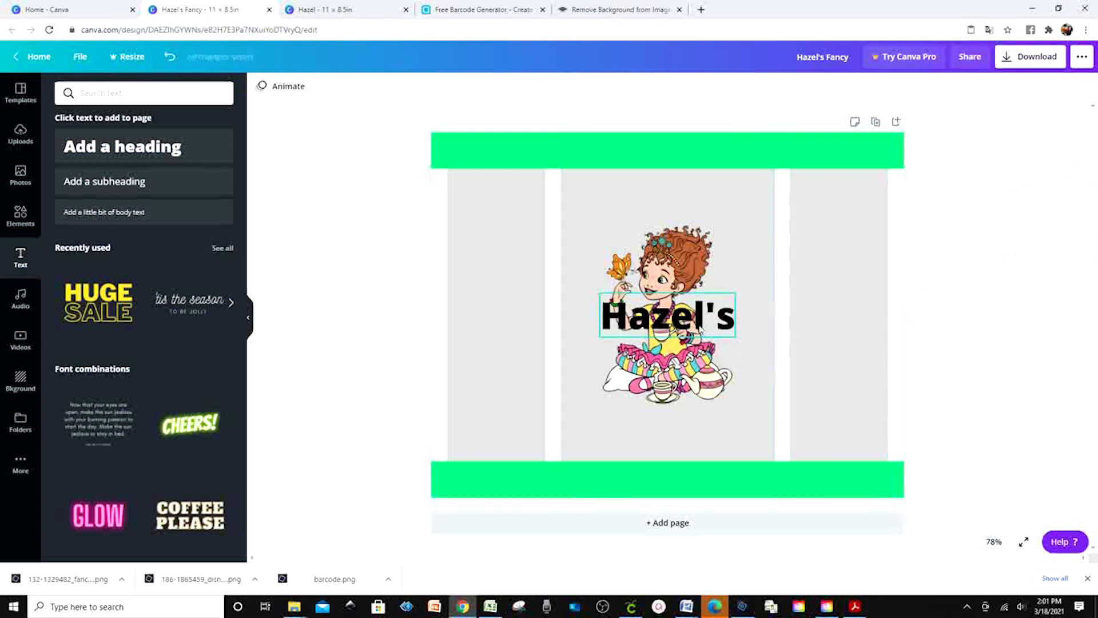
{"action": "left_click_drag", "start_coordinate": [702, 328], "coordinate": [698, 206]}
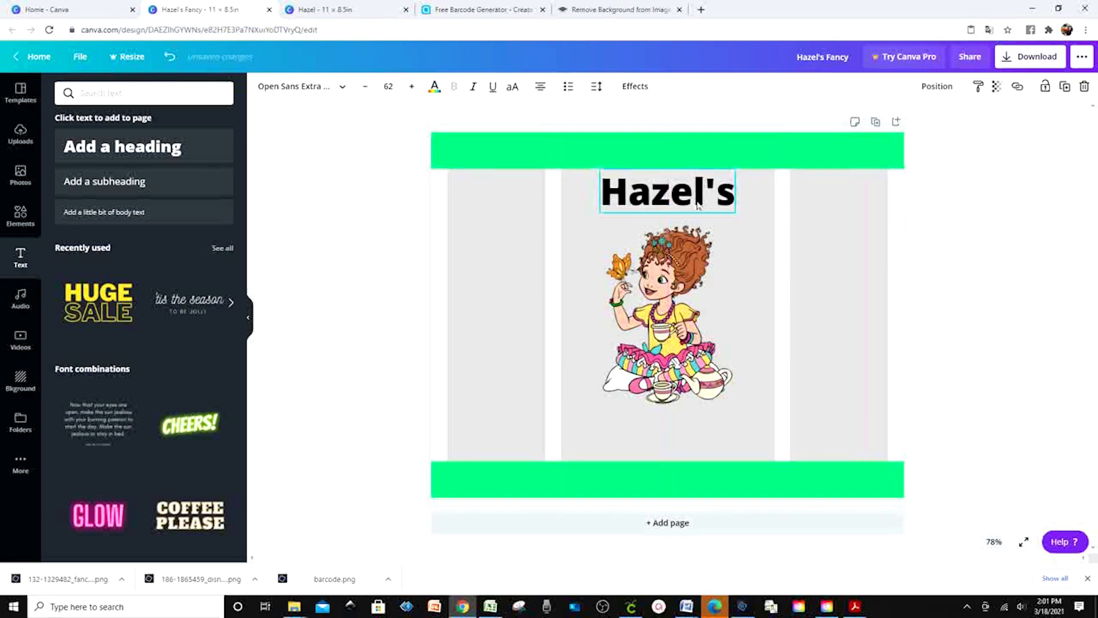
- Add a second heading reading BIRTHDAY, fit it on one line and centre it below the character on the centre panel
{"action": "left_click", "coordinate": [226, 157]}
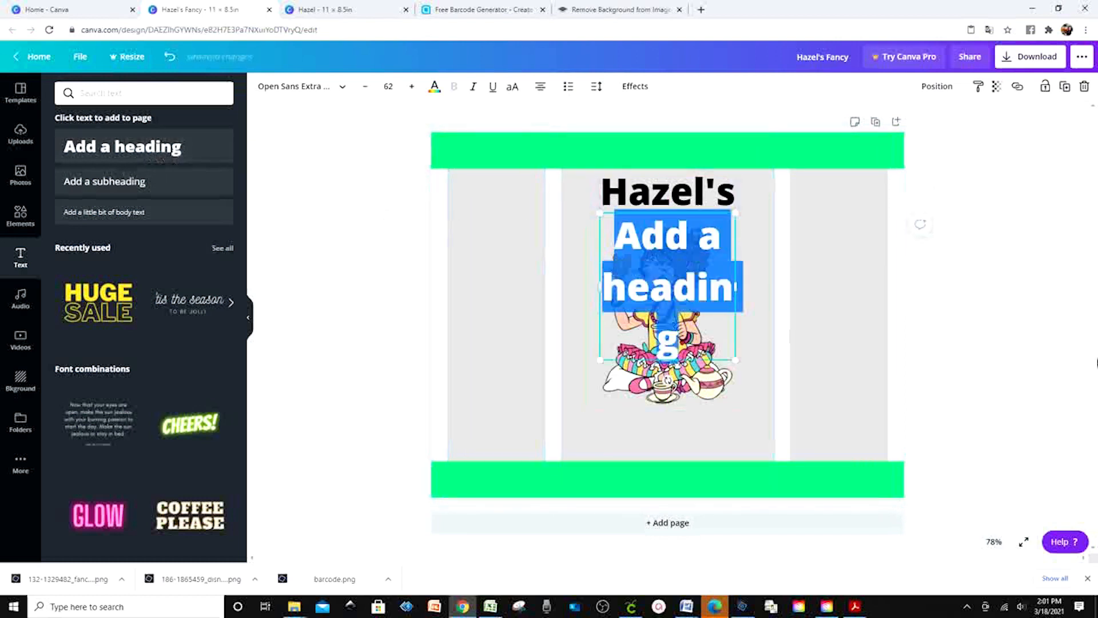
{"action": "type", "text": "BIRT"}
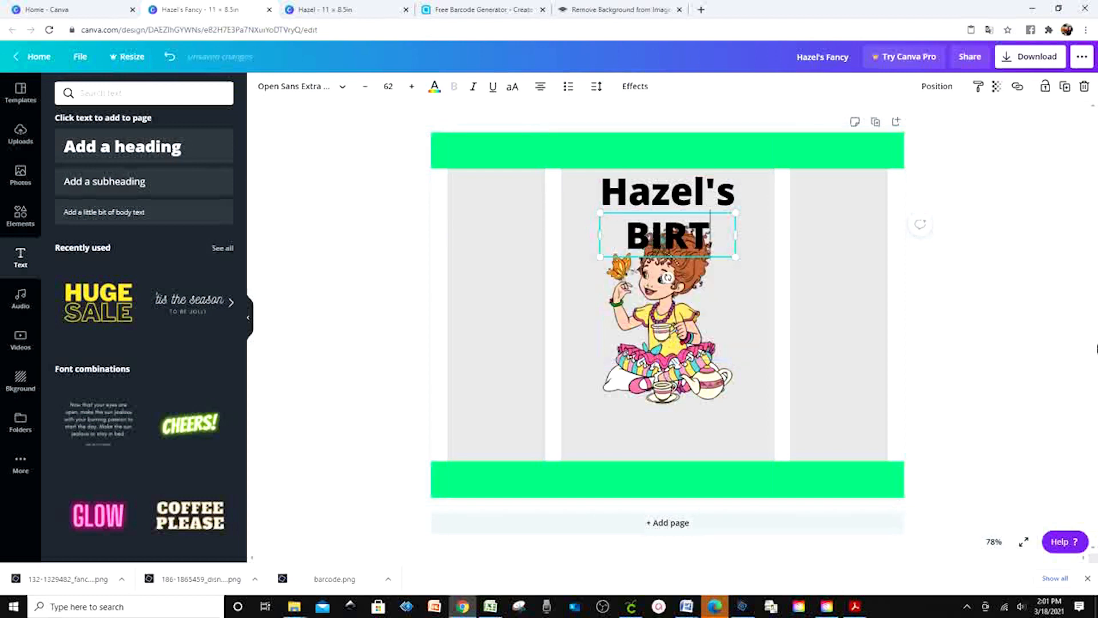
{"action": "type", "text": "HDAY"}
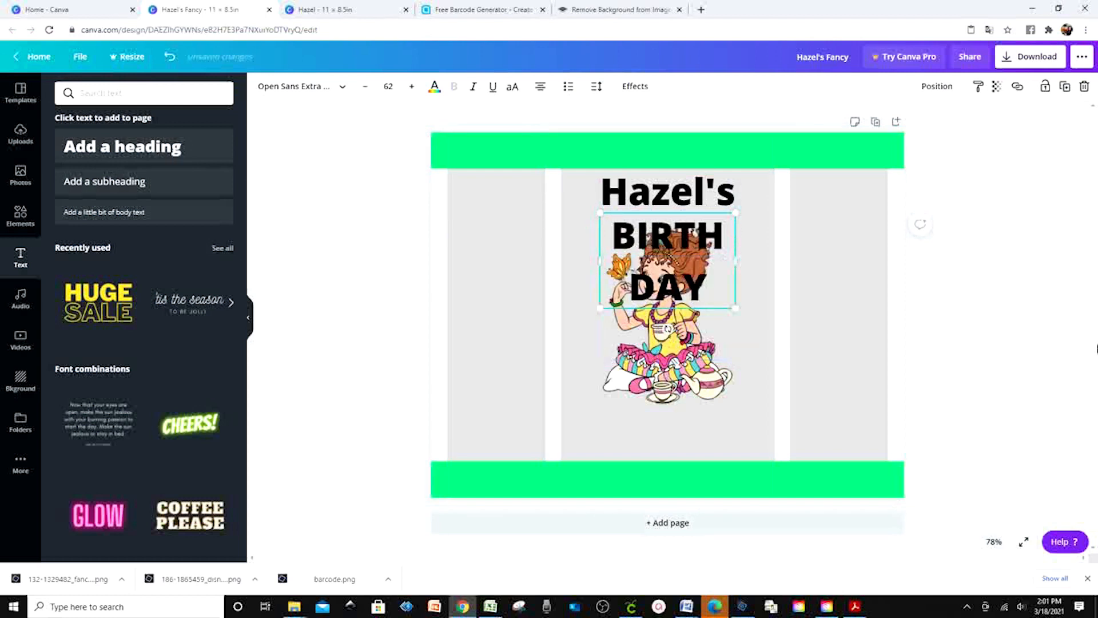
{"action": "left_click_drag", "start_coordinate": [715, 245], "coordinate": [770, 455]}
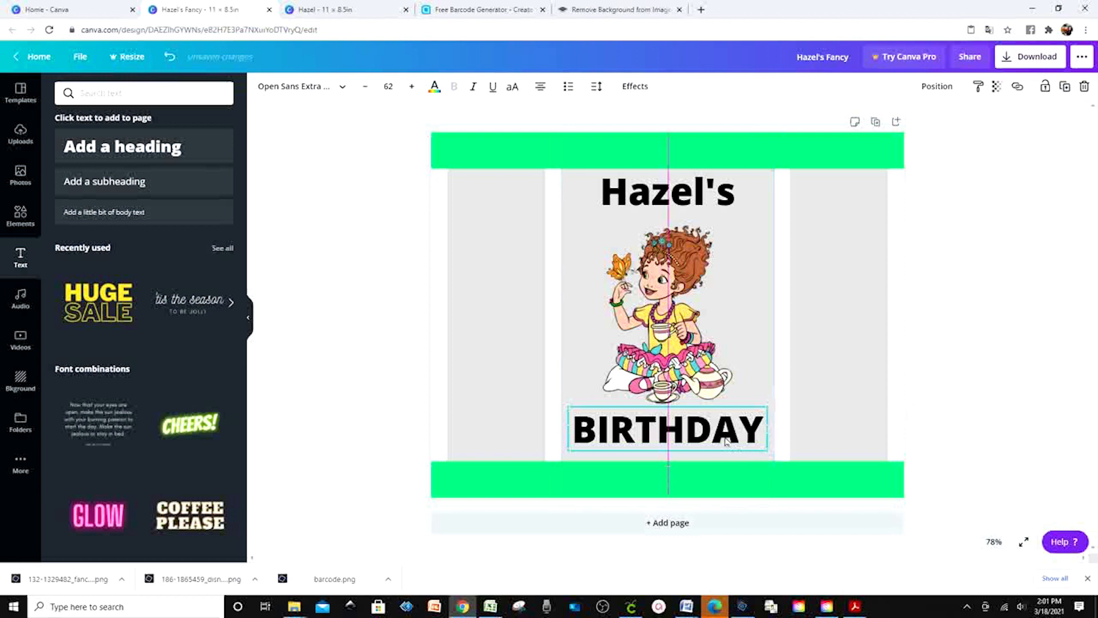
- Try the ABeeZee, Anton, Telegraf Bold and Open Sauce SemiBold fonts on the name heading above the character
{"action": "left_click", "coordinate": [693, 207]}
{"action": "left_click", "coordinate": [678, 426]}
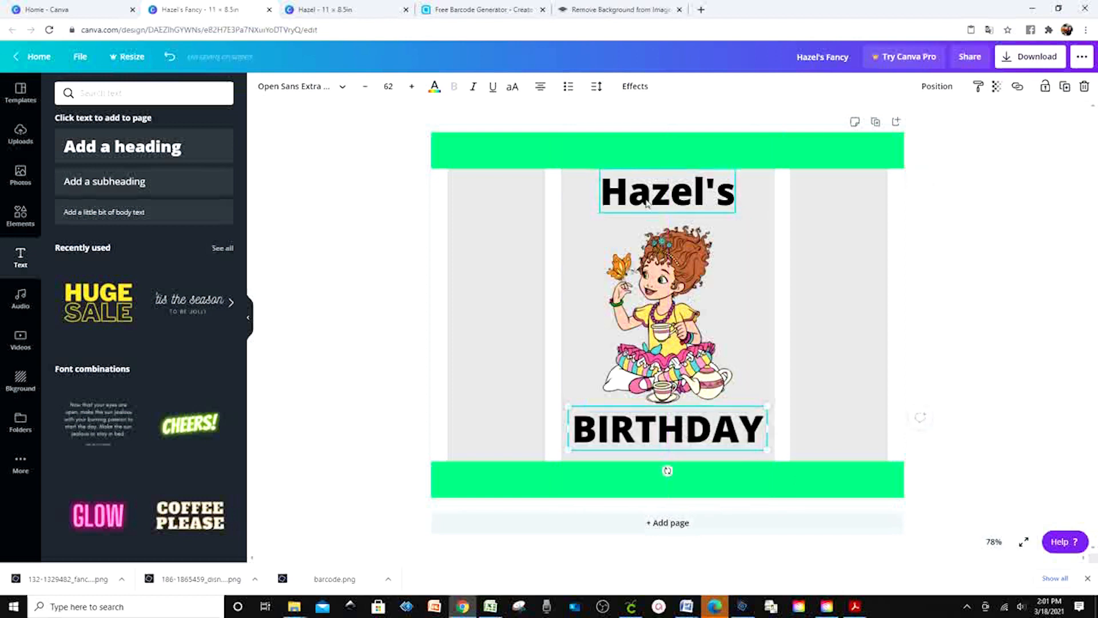
{"action": "left_click", "coordinate": [664, 197]}
{"action": "left_click", "coordinate": [345, 88]}
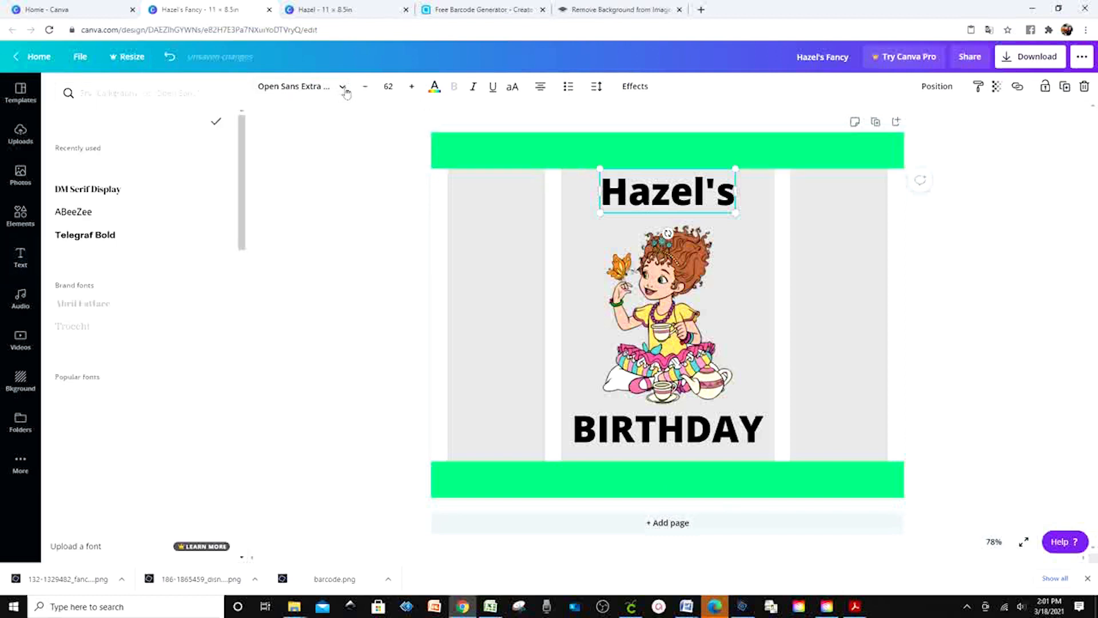
{"action": "left_click", "coordinate": [73, 212]}
{"action": "left_click", "coordinate": [164, 58]}
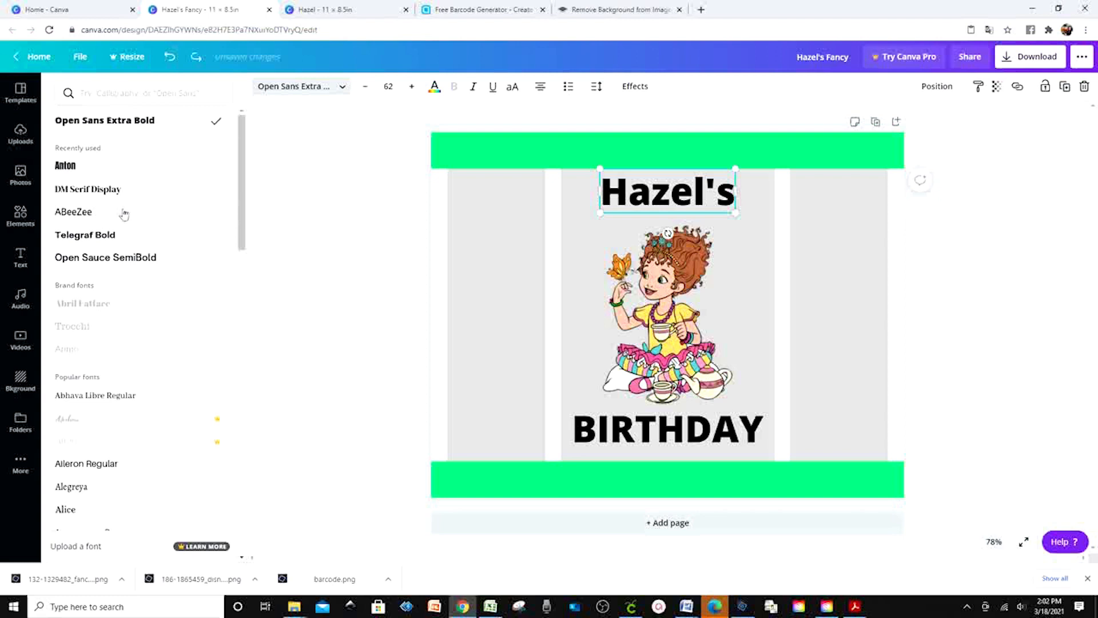
{"action": "left_click", "coordinate": [99, 172]}
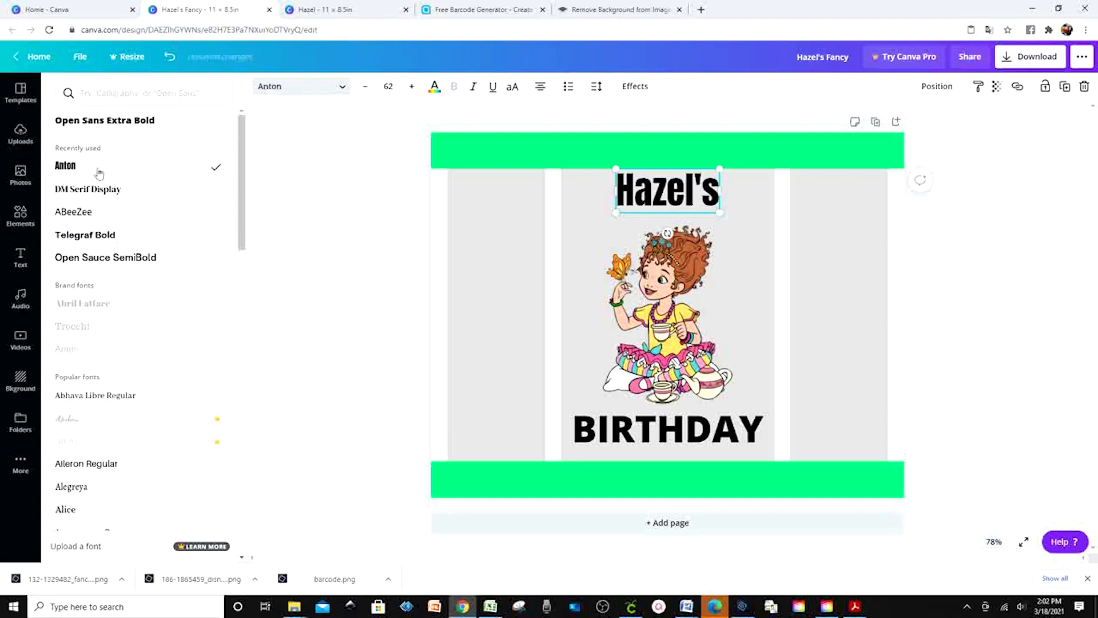
{"action": "left_click", "coordinate": [112, 235]}
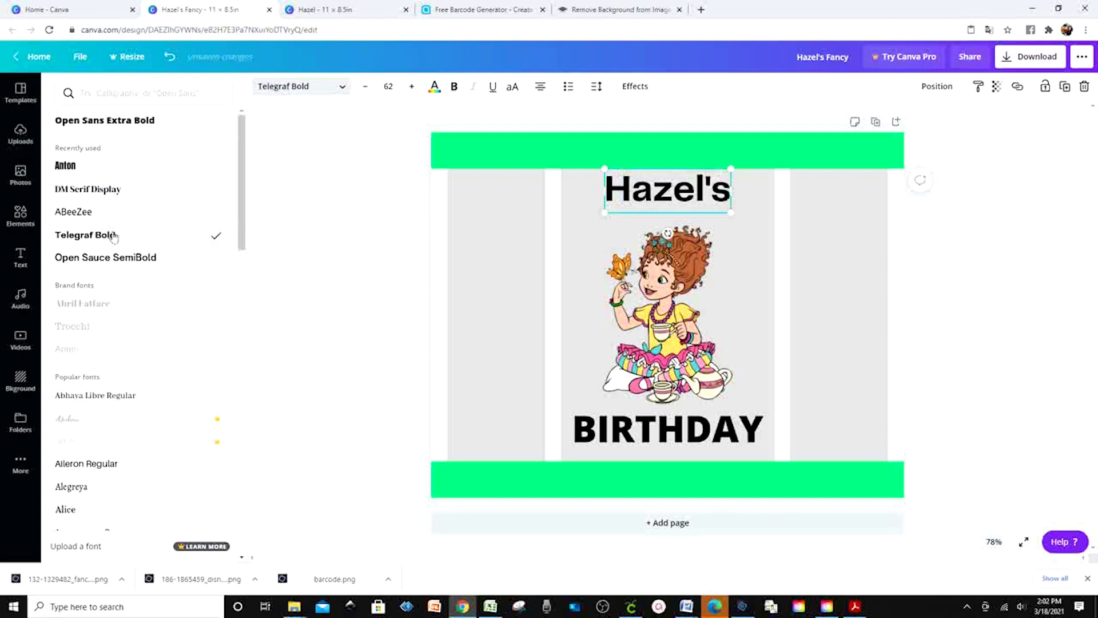
{"action": "left_click", "coordinate": [111, 260]}
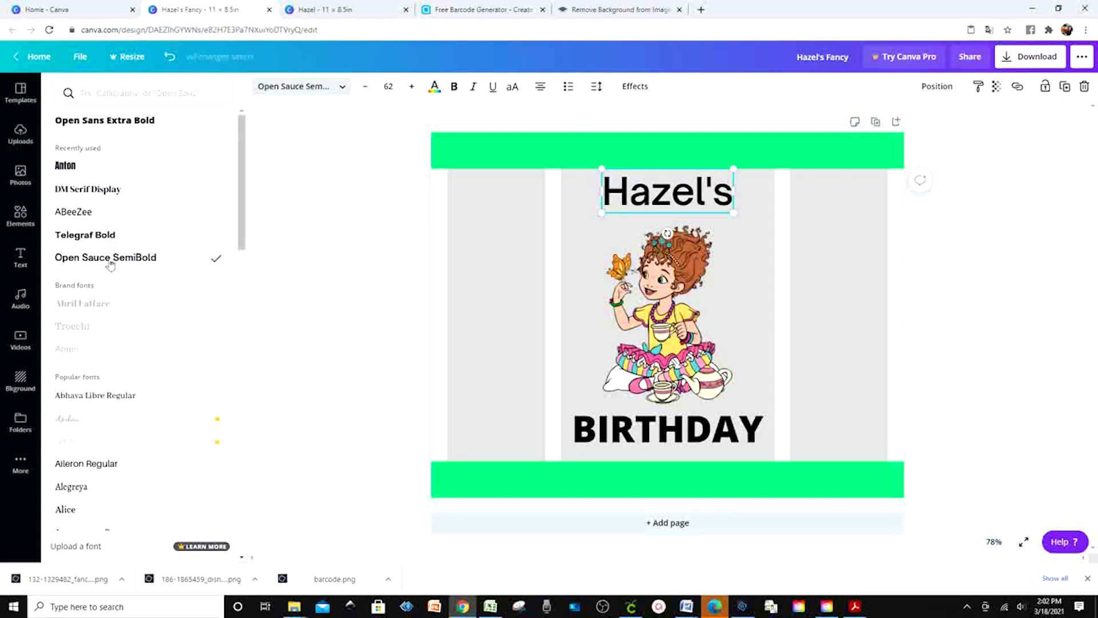
- Set the font of the name heading above the character to Archivo Black
{"action": "scroll", "coordinate": [109, 263], "scroll_direction": "down", "scroll_amount": 5}
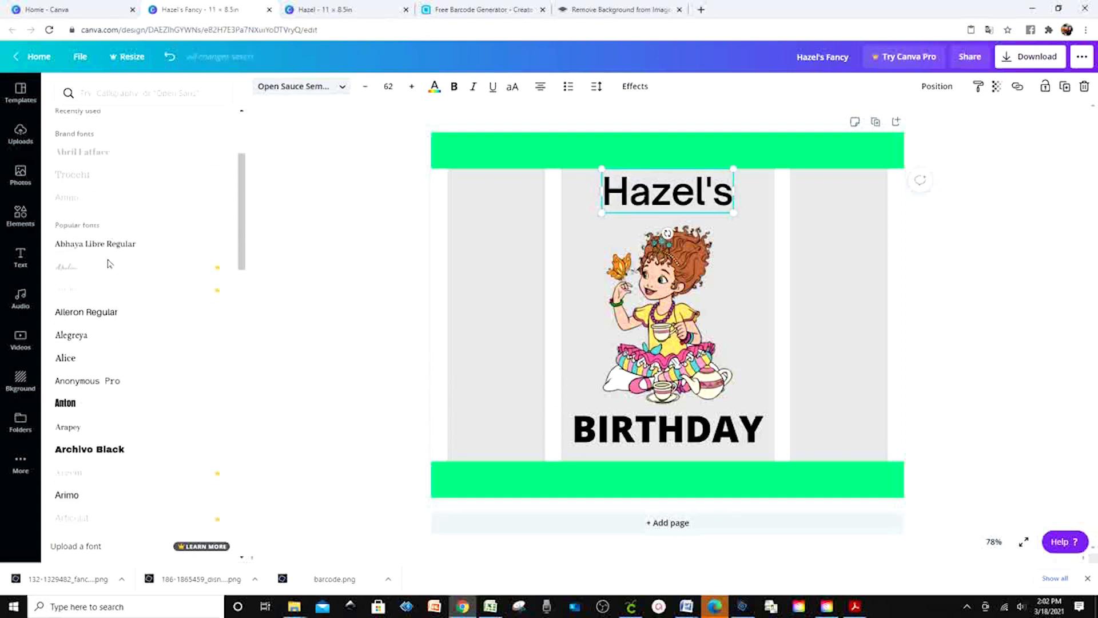
{"action": "left_click", "coordinate": [131, 315]}
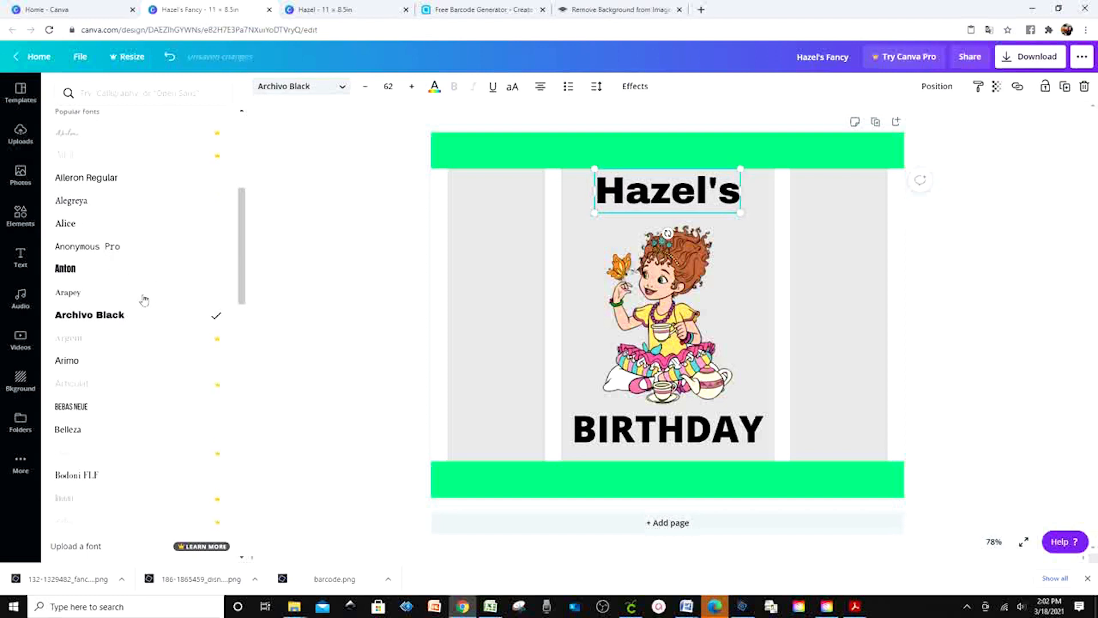
{"action": "scroll", "coordinate": [142, 302], "scroll_direction": "down", "scroll_amount": 1}
- Set the BIRTHDAY heading's font to Bebas Neue and enlarge it to size 97.7, keeping it centred below the character
{"action": "left_click", "coordinate": [668, 448]}
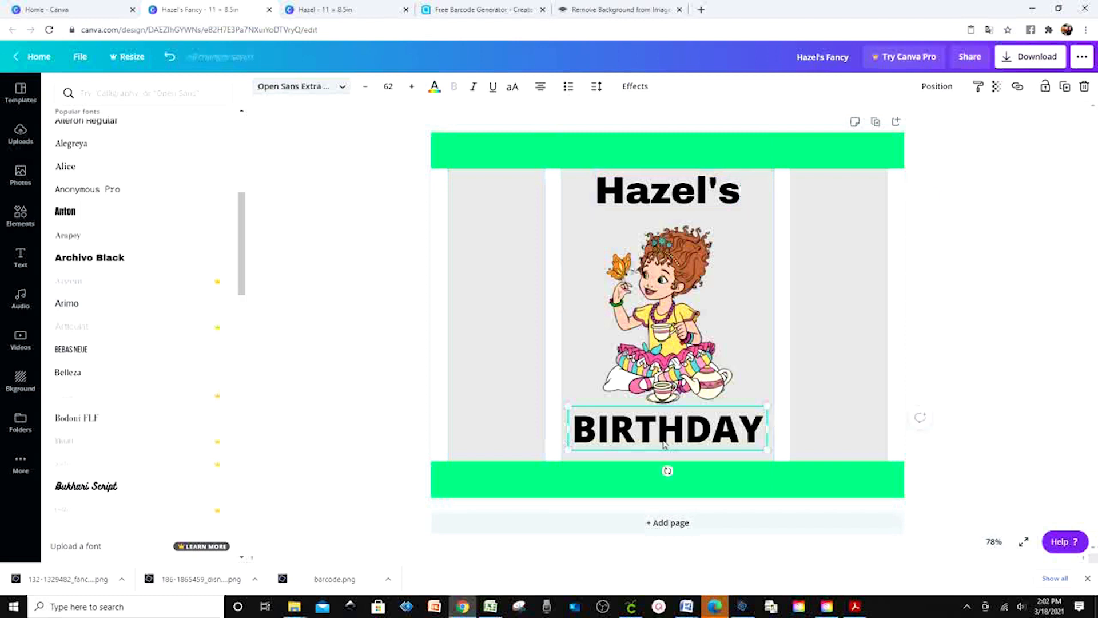
{"action": "left_click", "coordinate": [100, 349]}
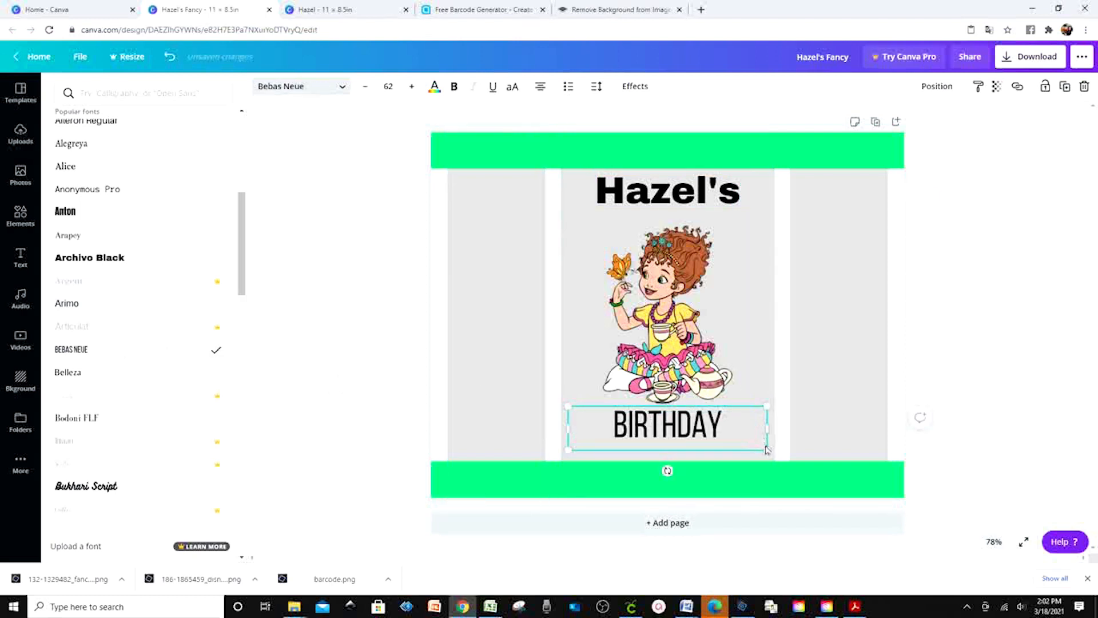
{"action": "left_click_drag", "start_coordinate": [767, 449], "coordinate": [884, 485]}
{"action": "left_click_drag", "start_coordinate": [768, 452], "coordinate": [712, 452]}
- Recolour the name heading with the pink taken from the character image's photo colours
{"action": "left_click", "coordinate": [669, 192]}
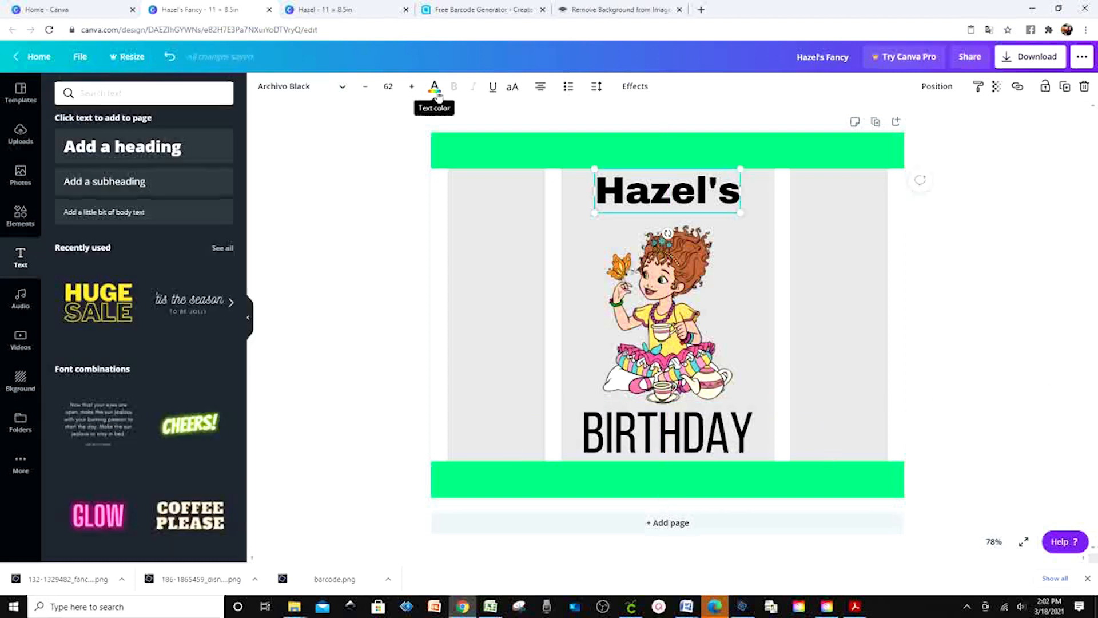
{"action": "left_click", "coordinate": [435, 87]}
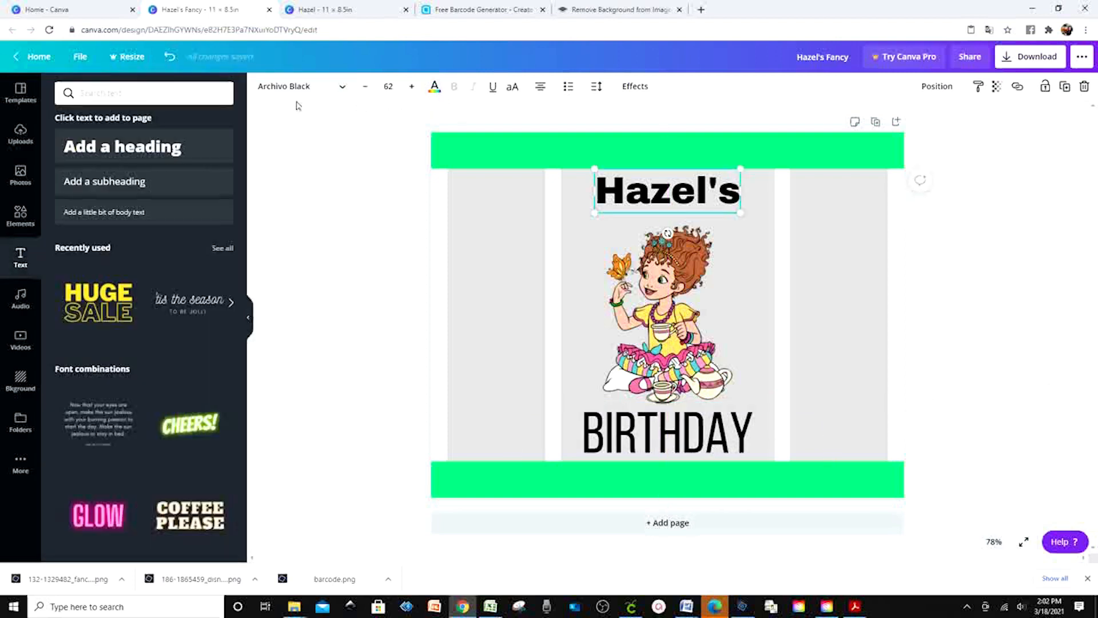
{"action": "left_click", "coordinate": [403, 117]}
{"action": "left_click", "coordinate": [435, 92]}
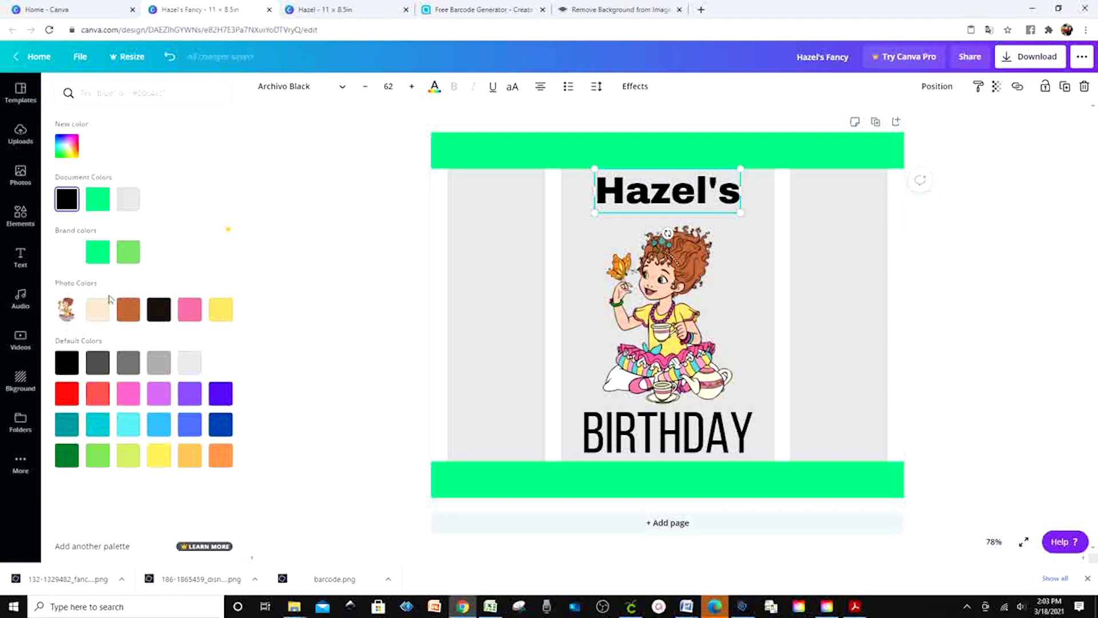
{"action": "left_click", "coordinate": [191, 320]}
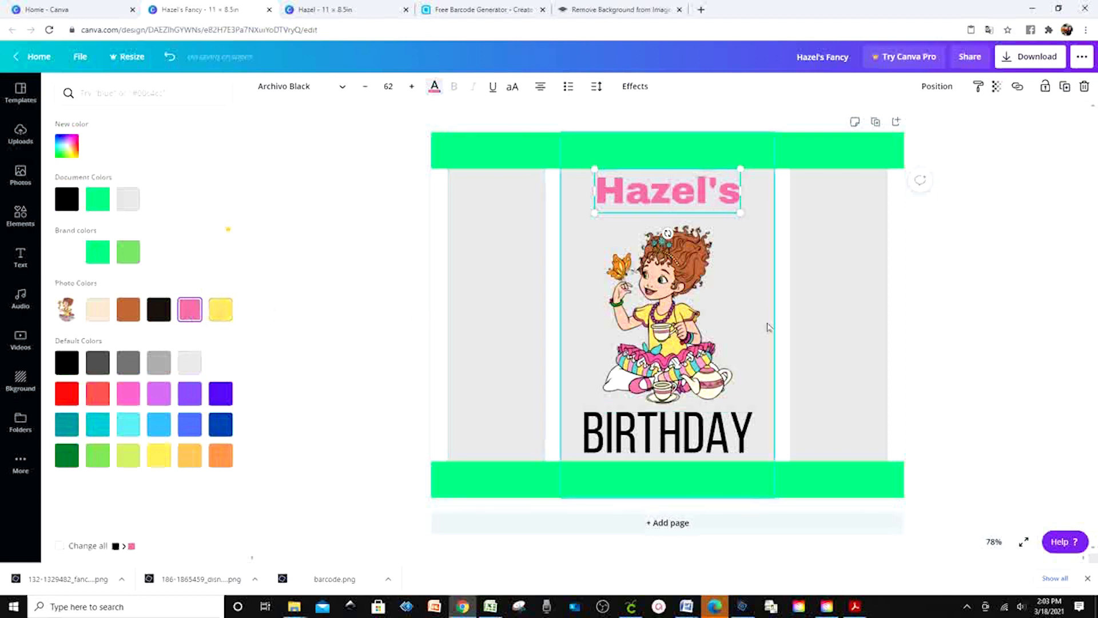
- Remove the gray rectangle behind the character on the centre panel by moving it off the page
{"action": "left_click", "coordinate": [762, 349]}
{"action": "left_click_drag", "start_coordinate": [760, 351], "coordinate": [378, 399]}
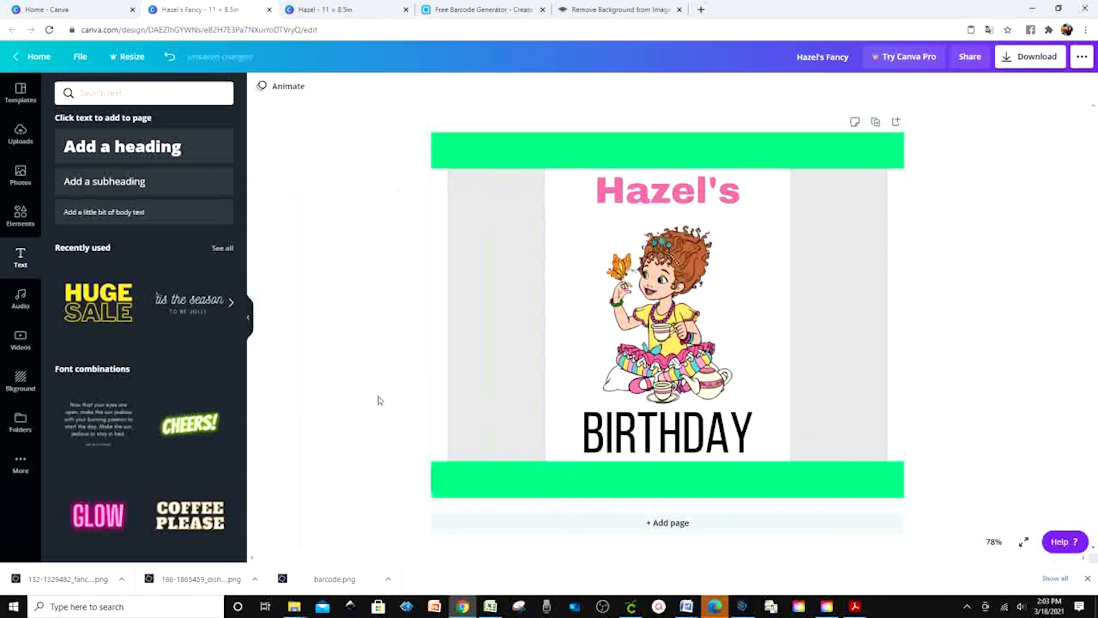
- Change the BIRTHDAY heading's text colour to the light aqua blue from the default colours
{"action": "left_click", "coordinate": [693, 443]}
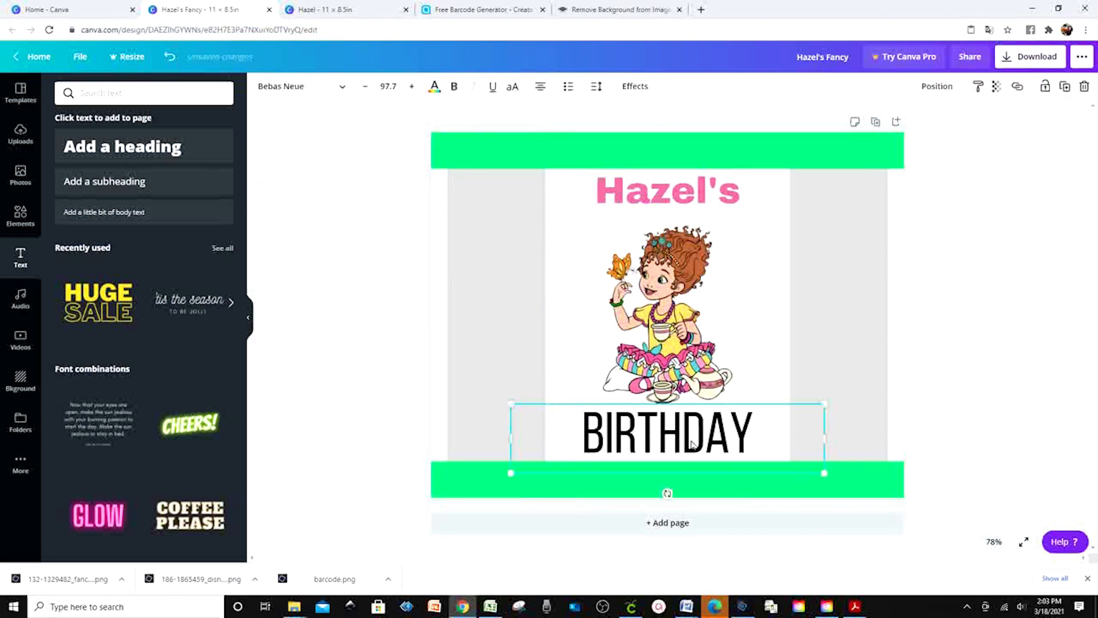
{"action": "left_click", "coordinate": [434, 89]}
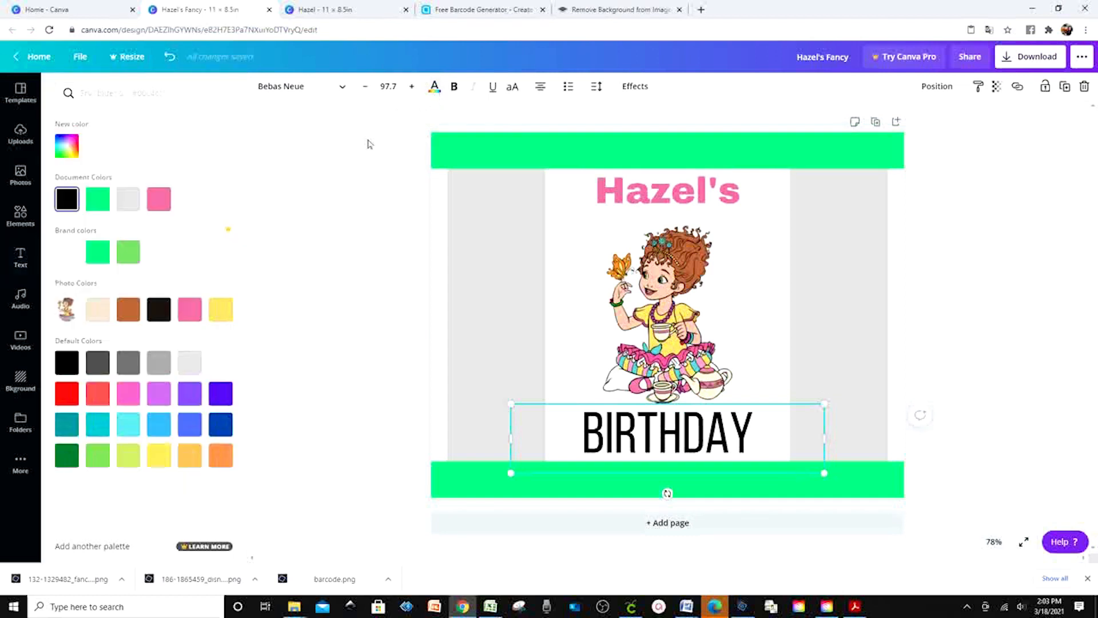
{"action": "left_click", "coordinate": [127, 432]}
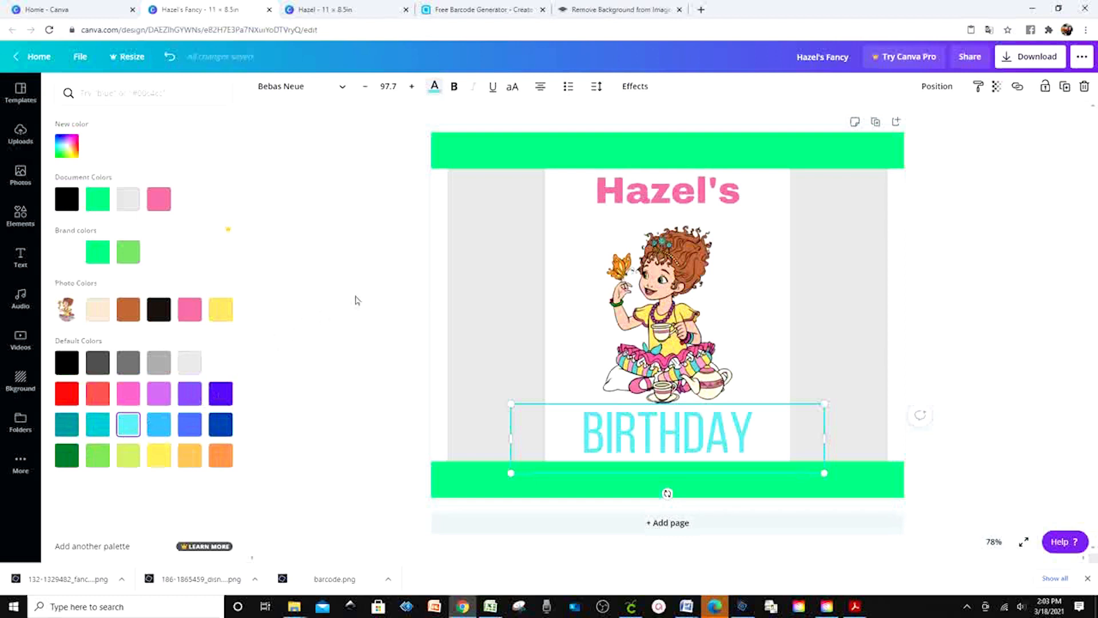
- Try the Hollow, Shadow, Curve and Splice text effects on the BIRTHDAY heading
{"action": "left_click", "coordinate": [713, 464]}
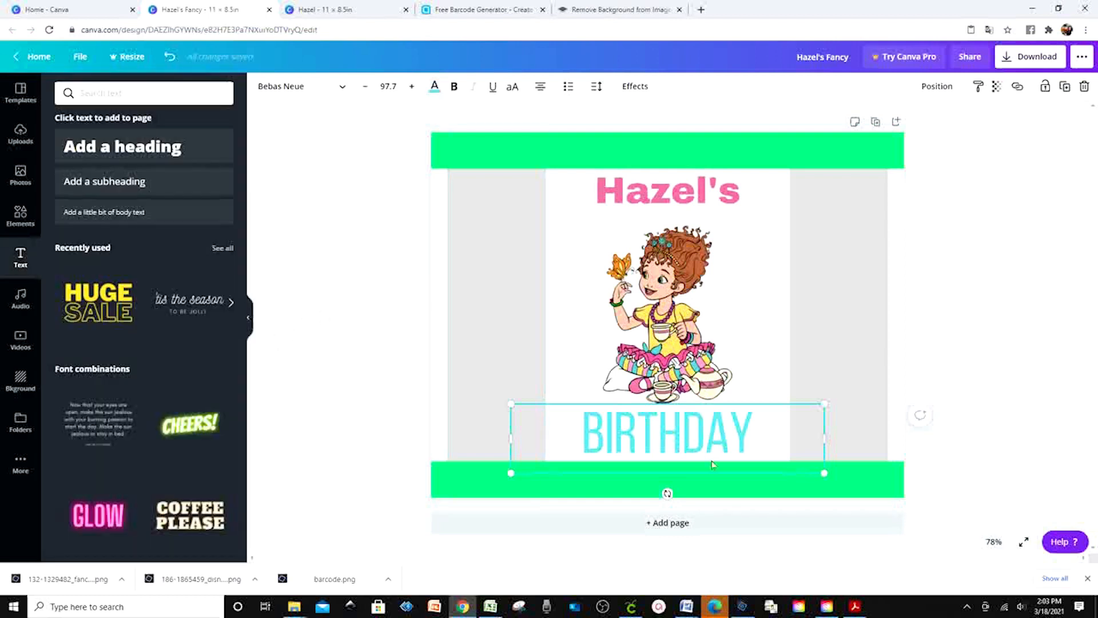
{"action": "left_click", "coordinate": [640, 92]}
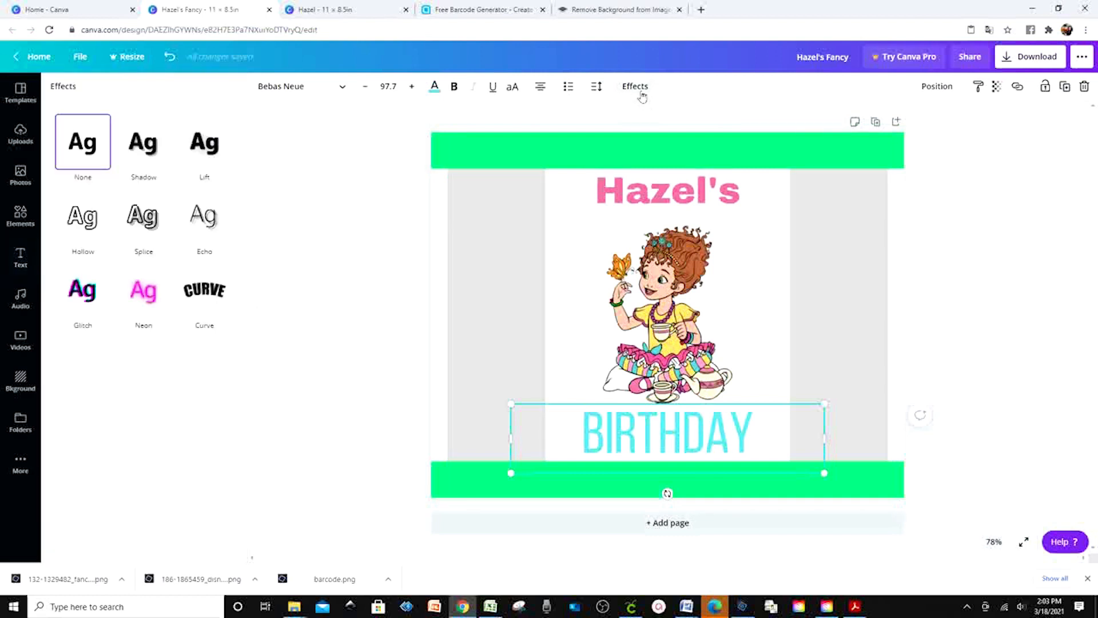
{"action": "left_click", "coordinate": [87, 227]}
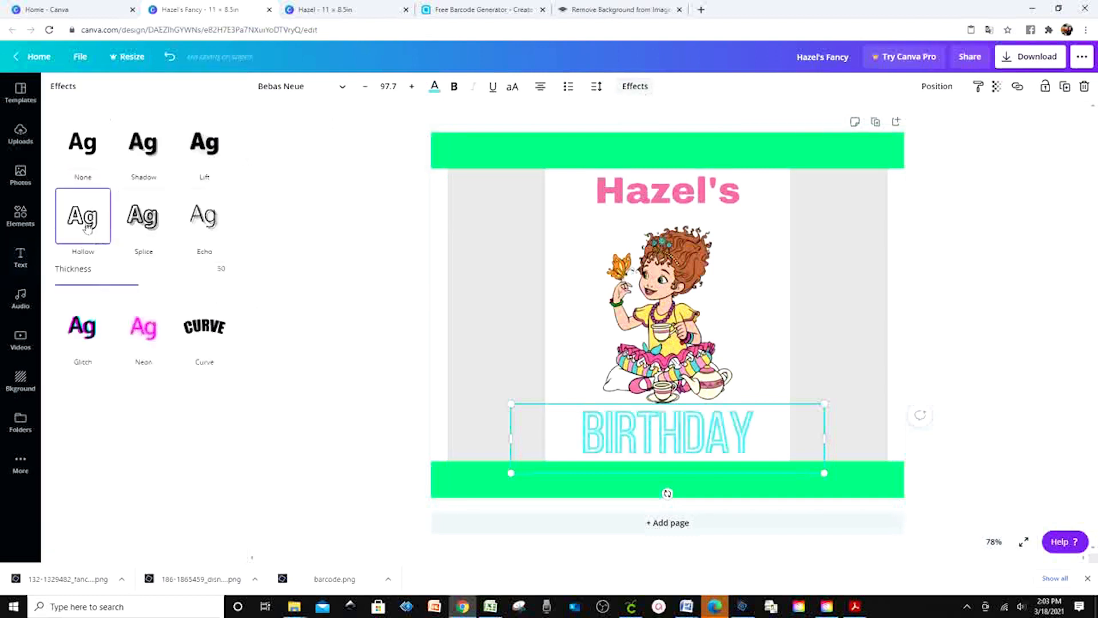
{"action": "left_click", "coordinate": [142, 154]}
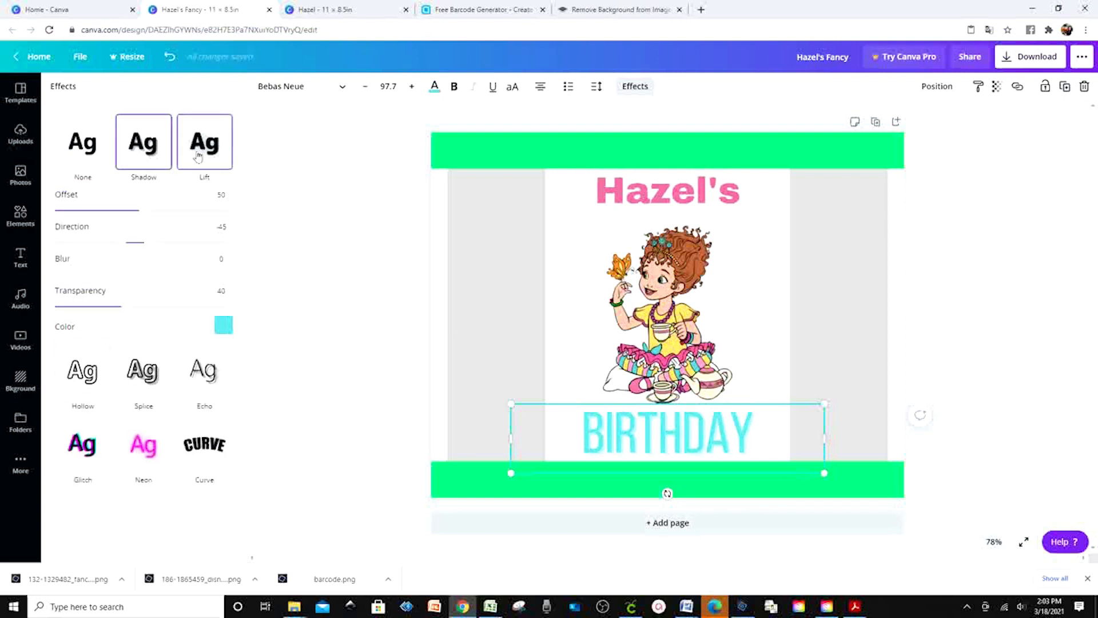
{"action": "left_click", "coordinate": [200, 452]}
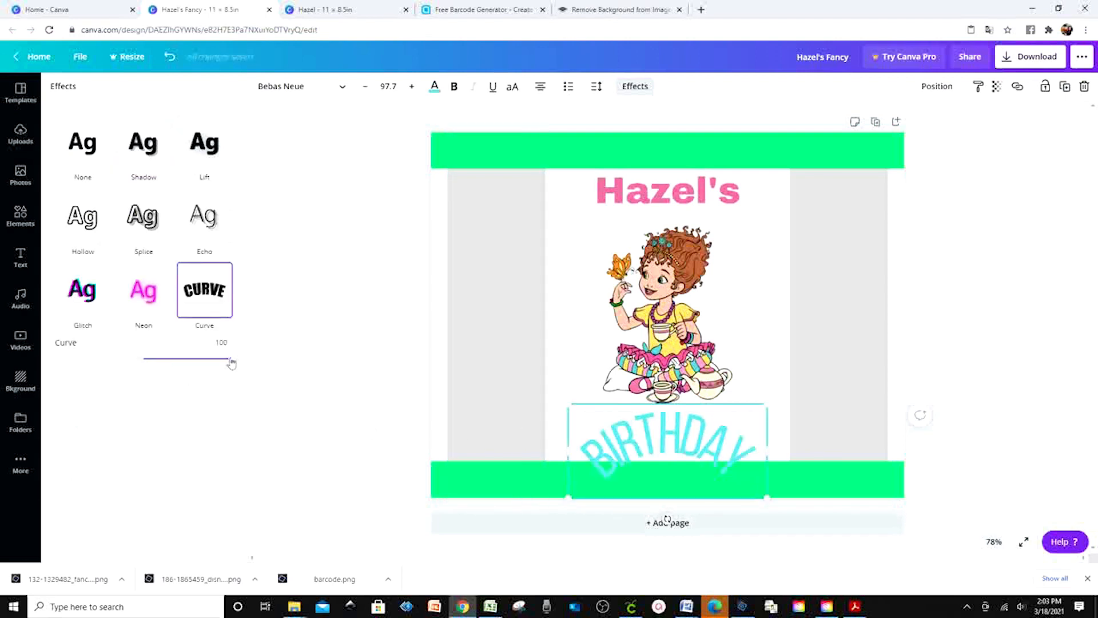
{"action": "left_click_drag", "start_coordinate": [231, 362], "coordinate": [103, 334]}
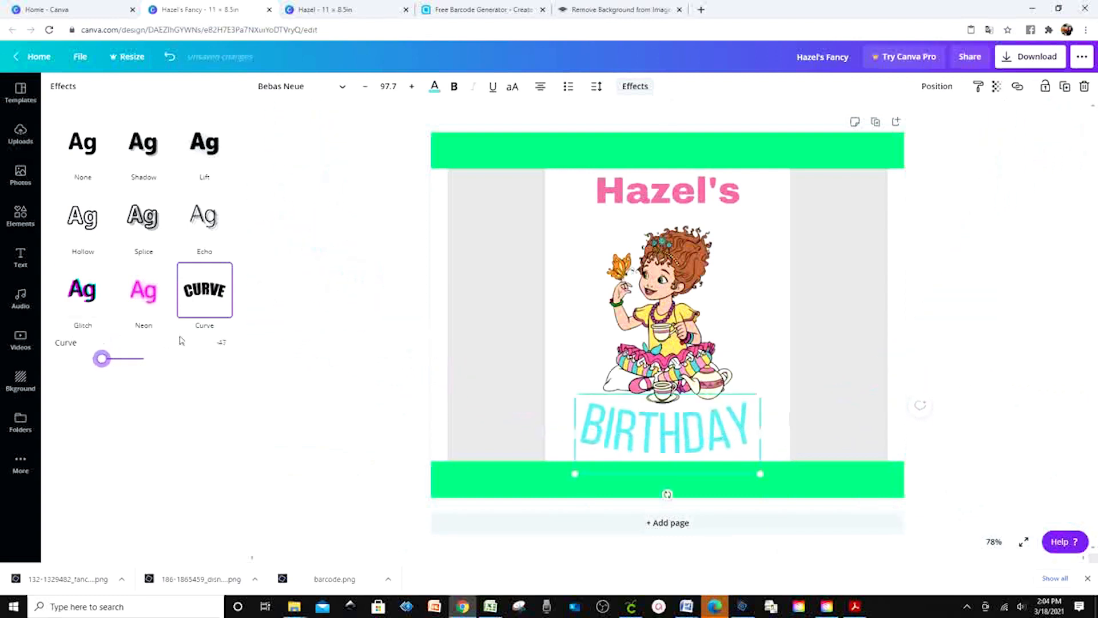
{"action": "left_click", "coordinate": [143, 222]}
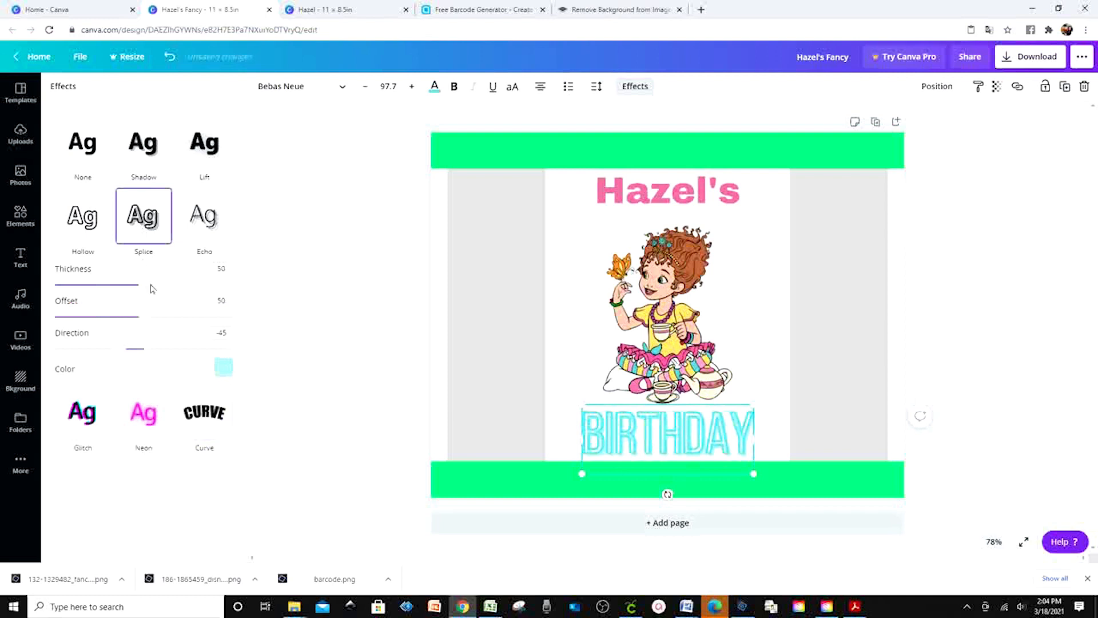
- Apply the Curve effect to the BIRTHDAY heading with a curve value of -59 so it bends beneath the character
{"action": "left_click", "coordinate": [201, 405]}
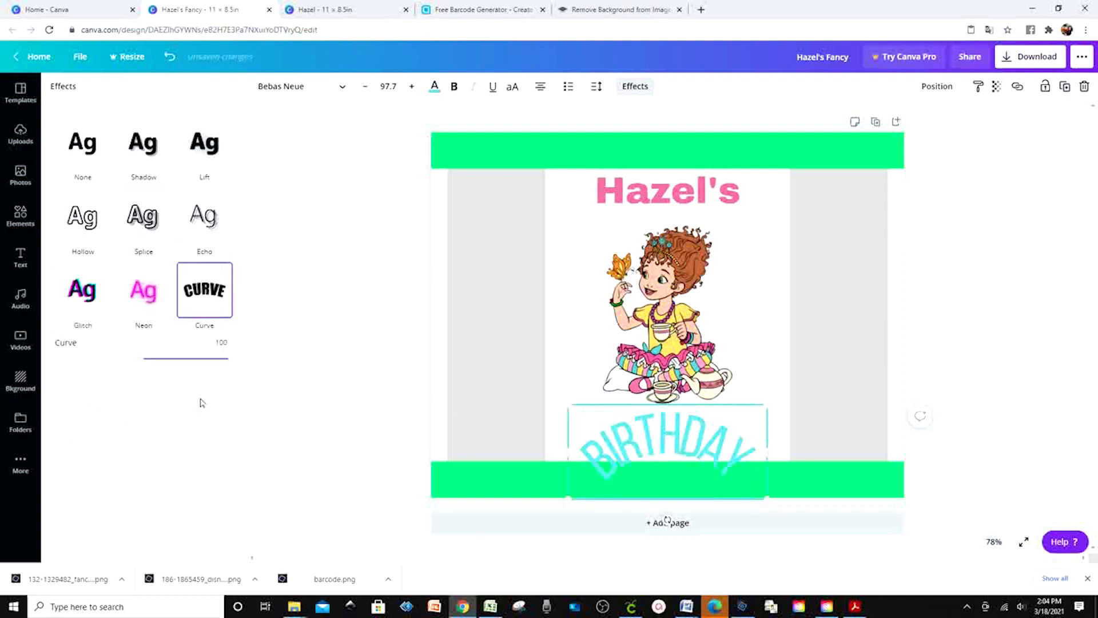
{"action": "left_click_drag", "start_coordinate": [229, 358], "coordinate": [95, 356]}
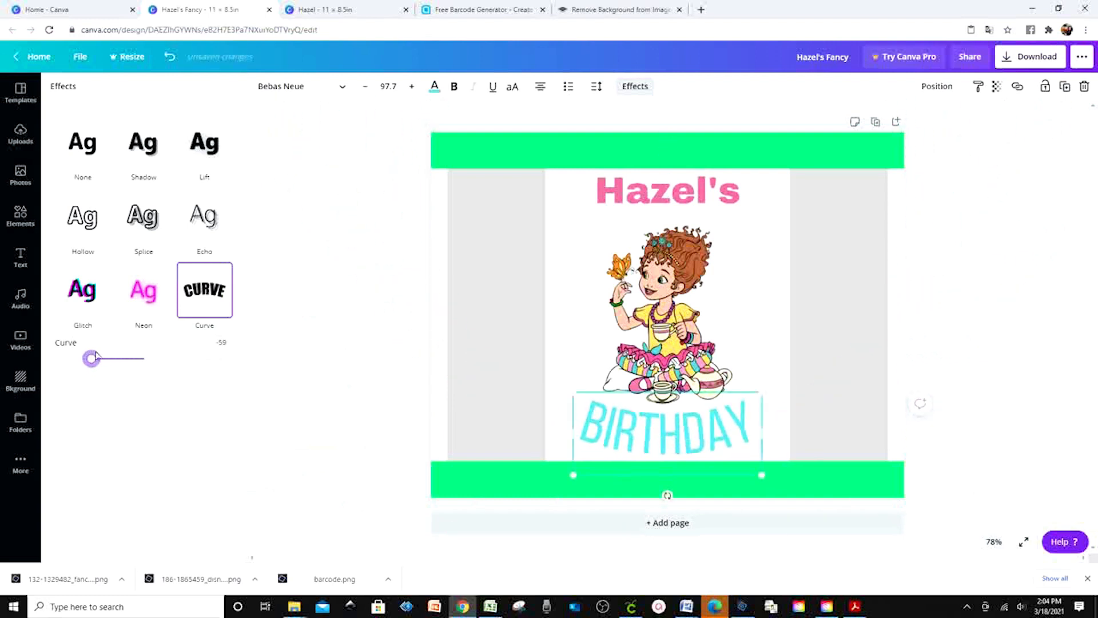
{"action": "left_click", "coordinate": [299, 302]}
{"action": "left_click", "coordinate": [983, 284]}
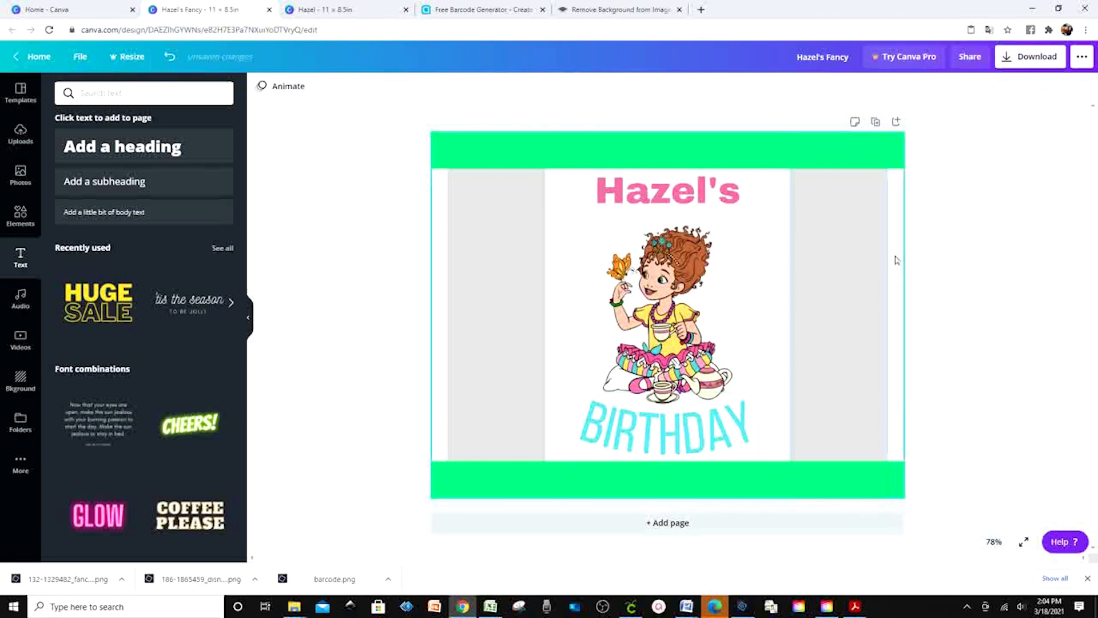
{"action": "left_click", "coordinate": [710, 197]}
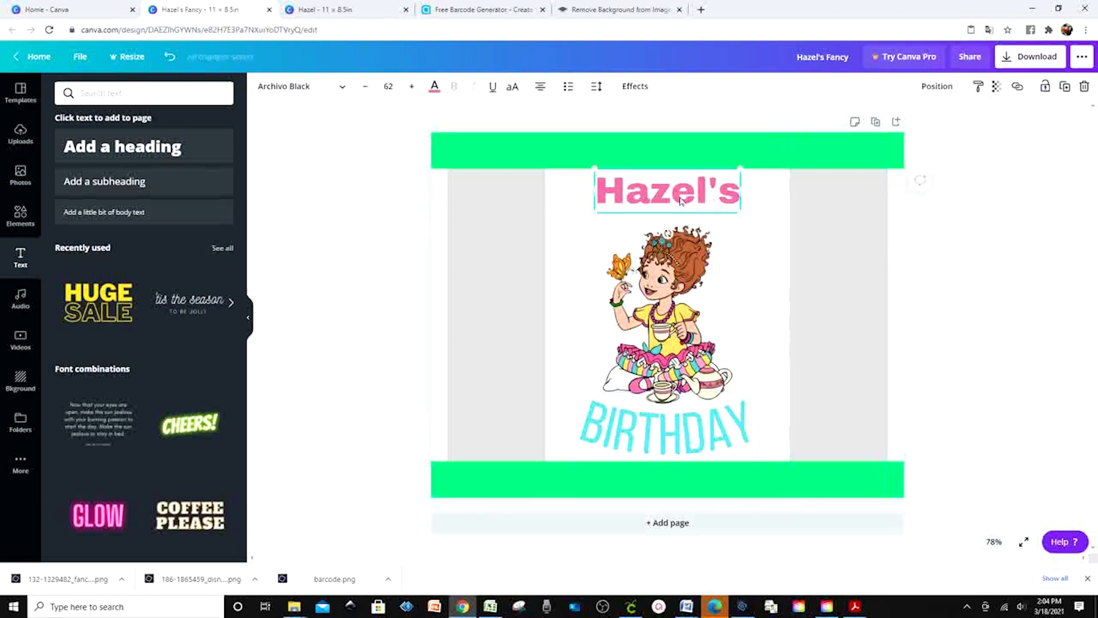
{"action": "left_click", "coordinate": [1033, 259]}
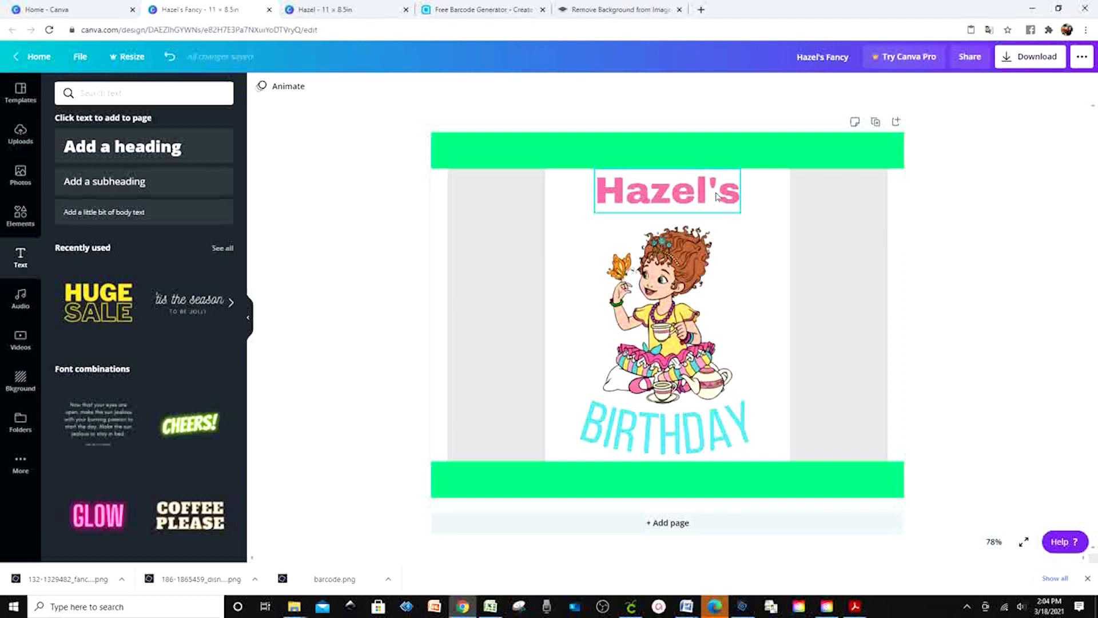
- Recolour the green bars across the top and bottom of the wrapper with the light aqua blue used for BIRTHDAY
{"action": "left_click", "coordinate": [683, 155]}
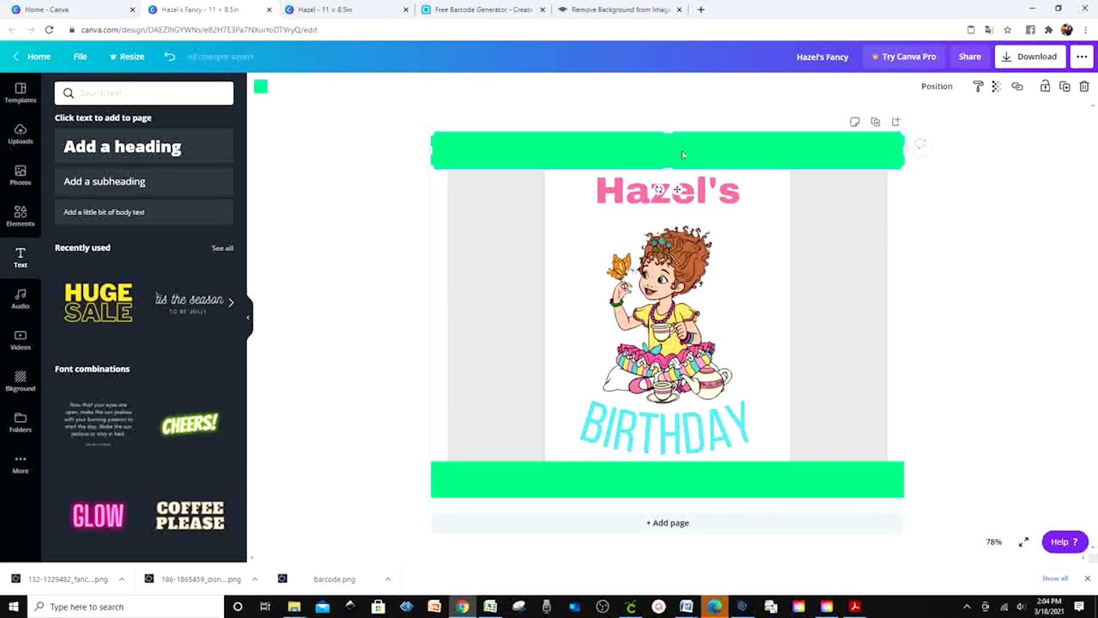
{"action": "left_click", "coordinate": [261, 87]}
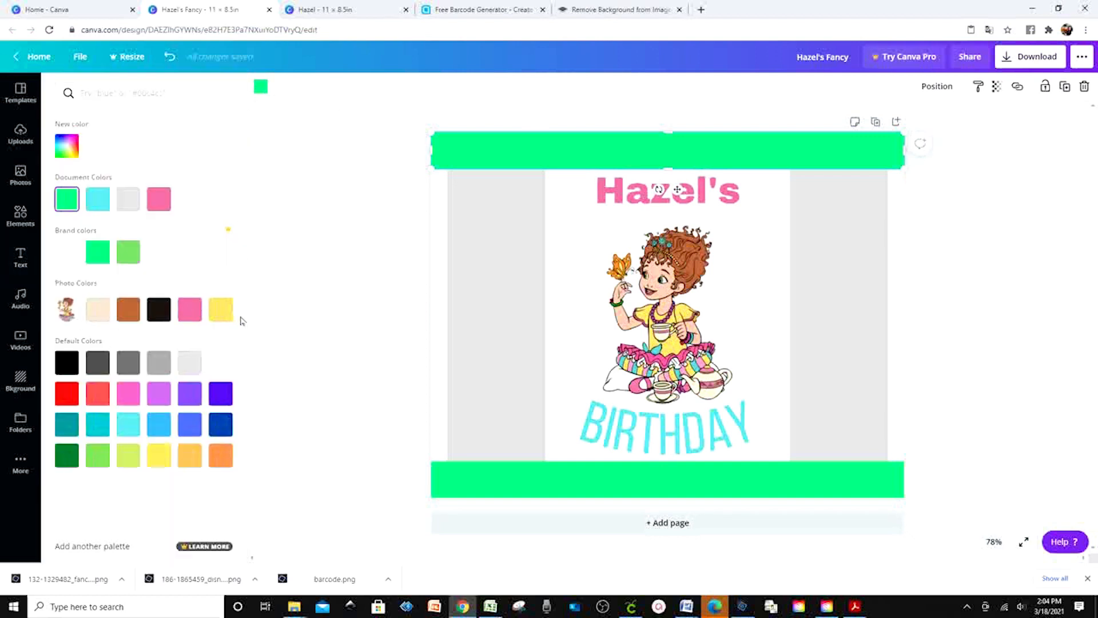
{"action": "left_click", "coordinate": [98, 202]}
{"action": "left_click", "coordinate": [720, 485]}
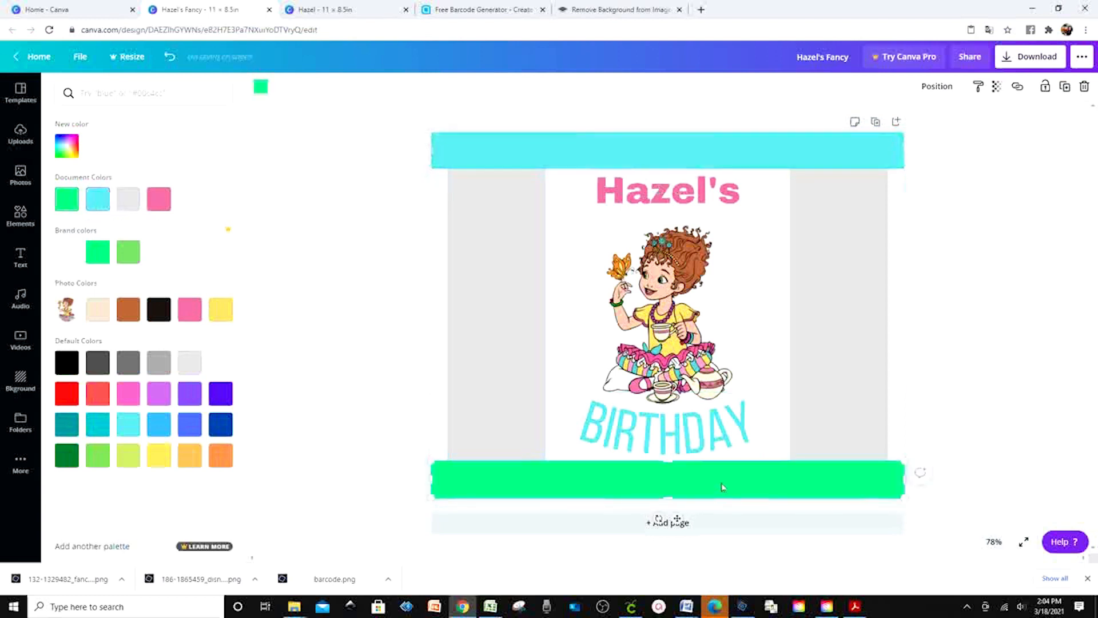
{"action": "left_click", "coordinate": [98, 199]}
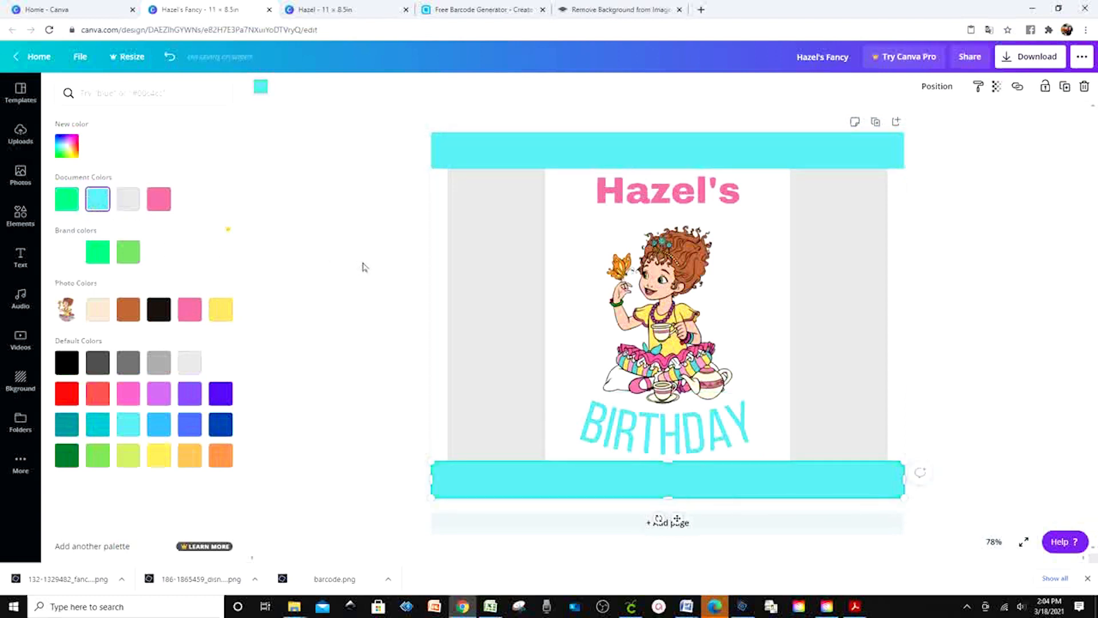
{"action": "key", "text": "Escape"}
{"action": "left_click", "coordinate": [1023, 347]}
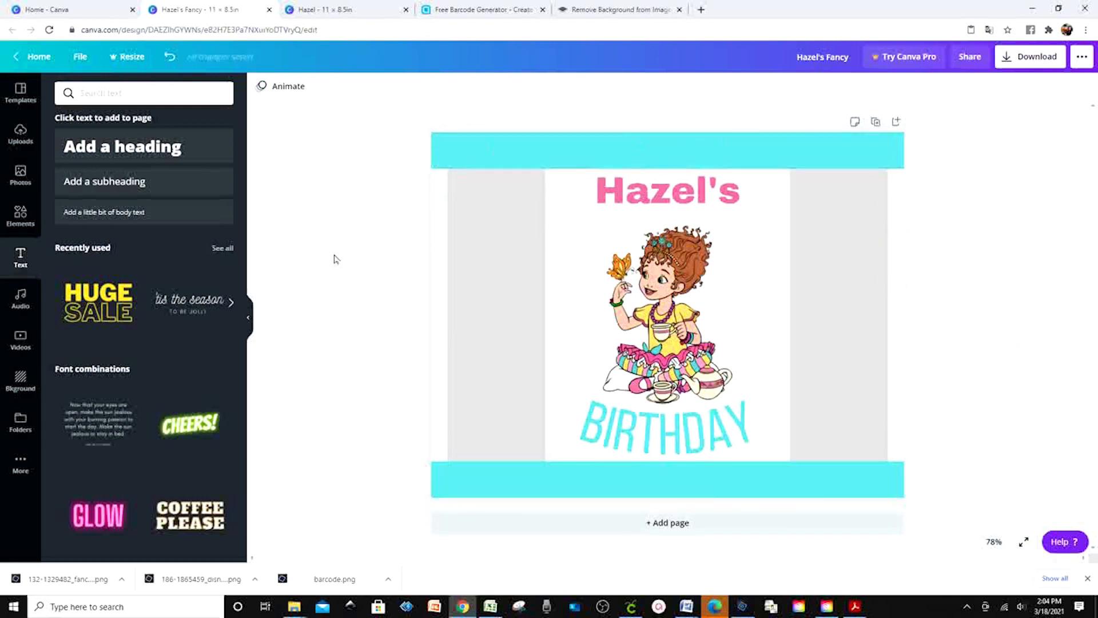
- Add a dashed line and stretch it across the full width of the aqua bar along the wrapper's upper edge
{"action": "left_click", "coordinate": [23, 226]}
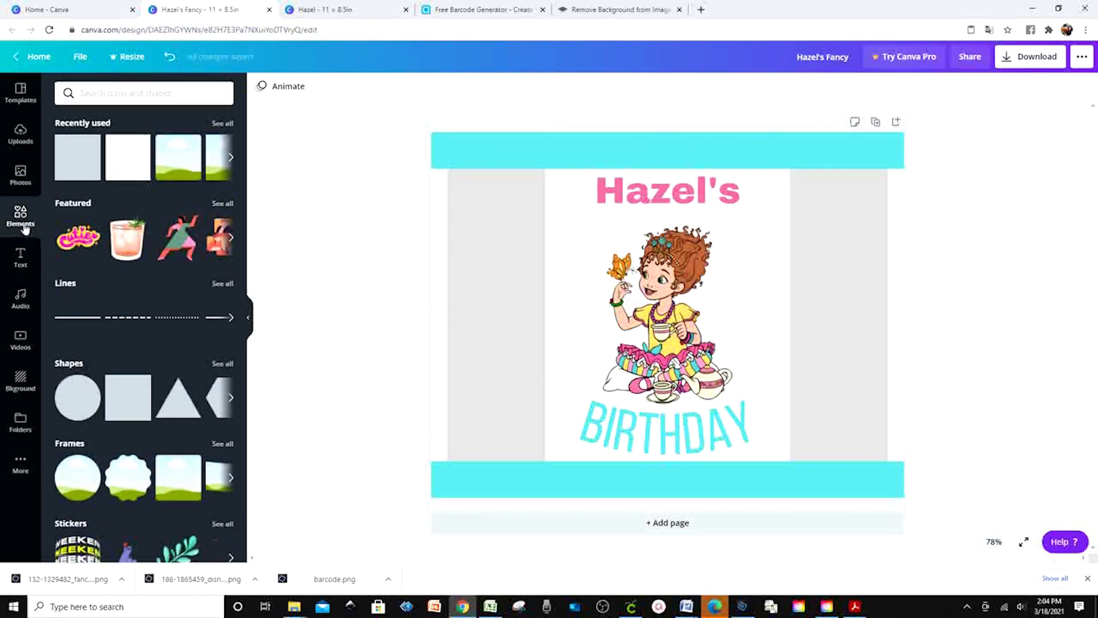
{"action": "left_click", "coordinate": [128, 317]}
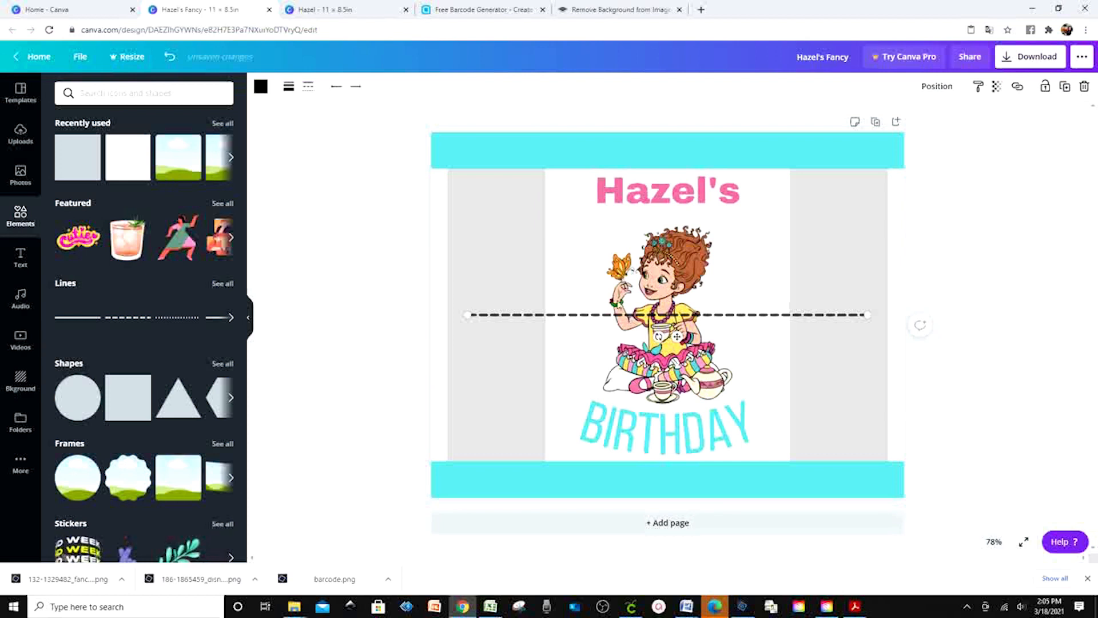
{"action": "left_click_drag", "start_coordinate": [632, 316], "coordinate": [564, 153]}
{"action": "right_click", "coordinate": [563, 154]}
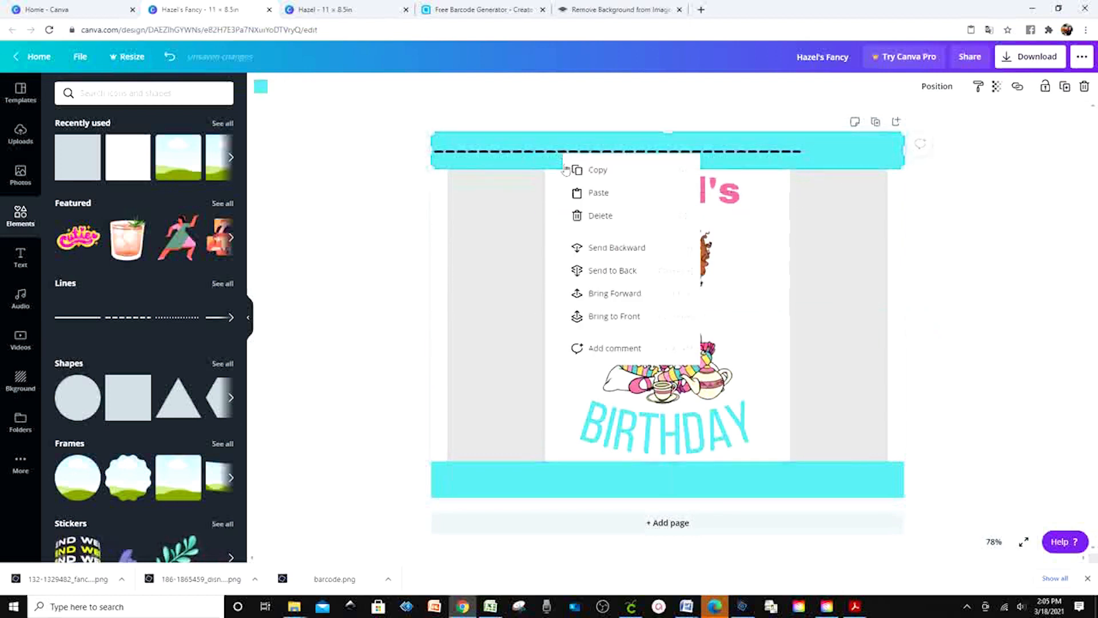
{"action": "left_click", "coordinate": [792, 156]}
{"action": "left_click_drag", "start_coordinate": [792, 156], "coordinate": [903, 143]}
- Copy the dashed line and place two full-width copies below it, evenly stacked on the upper aqua bar
{"action": "right_click", "coordinate": [850, 146]}
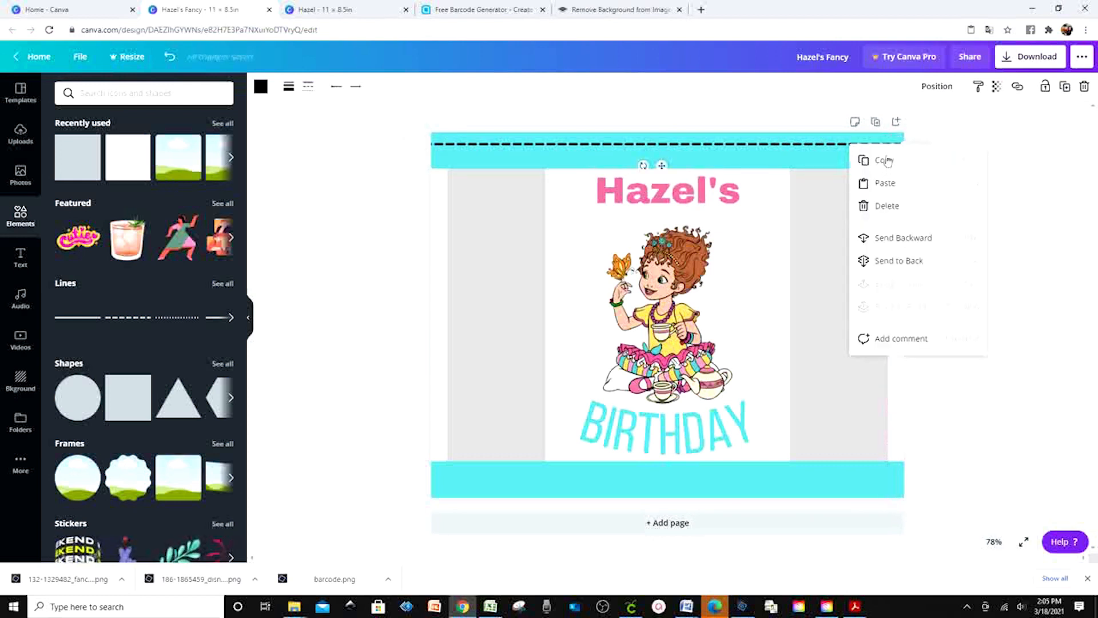
{"action": "left_click", "coordinate": [885, 158]}
{"action": "right_click", "coordinate": [918, 187]}
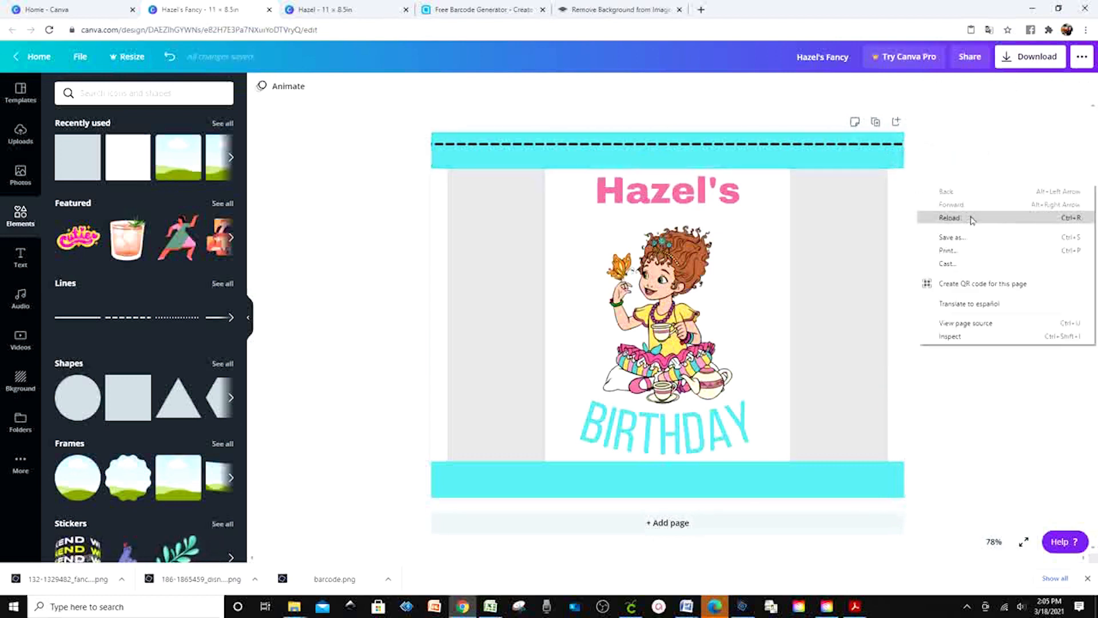
{"action": "left_click", "coordinate": [875, 160]}
{"action": "right_click", "coordinate": [875, 161]}
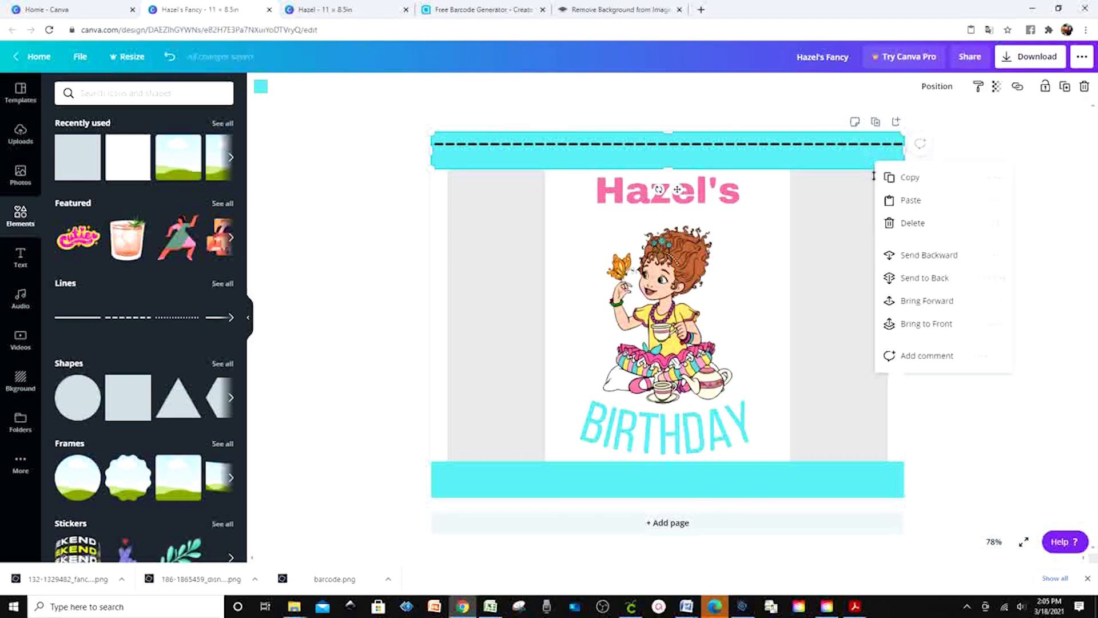
{"action": "left_click", "coordinate": [909, 202]}
{"action": "left_click_drag", "start_coordinate": [793, 158], "coordinate": [796, 153]}
{"action": "right_click", "coordinate": [798, 151]}
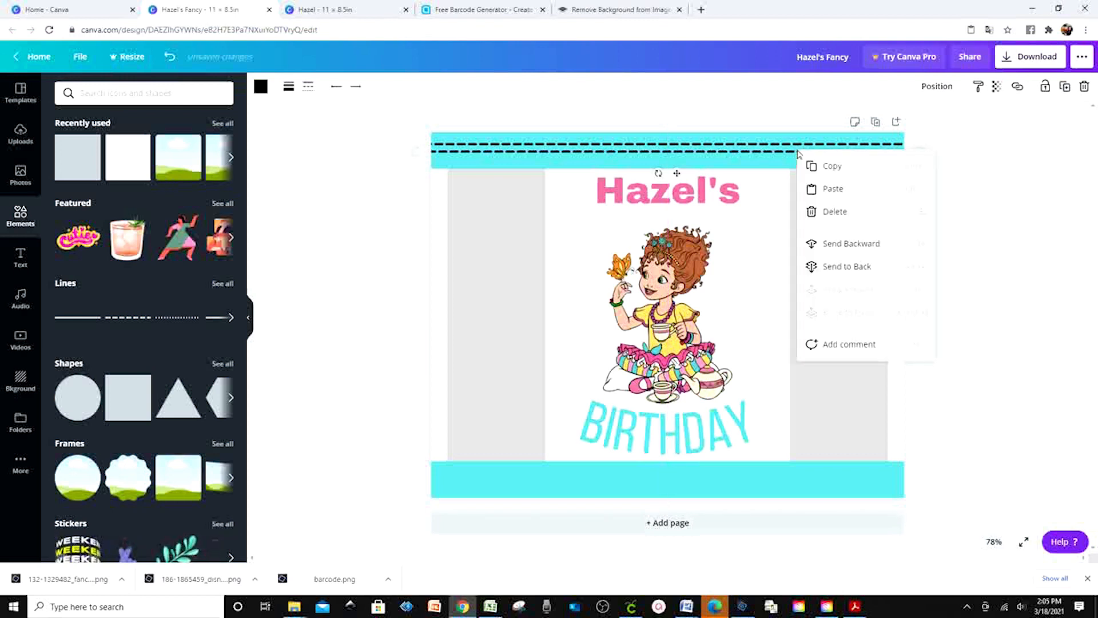
{"action": "left_click", "coordinate": [841, 195]}
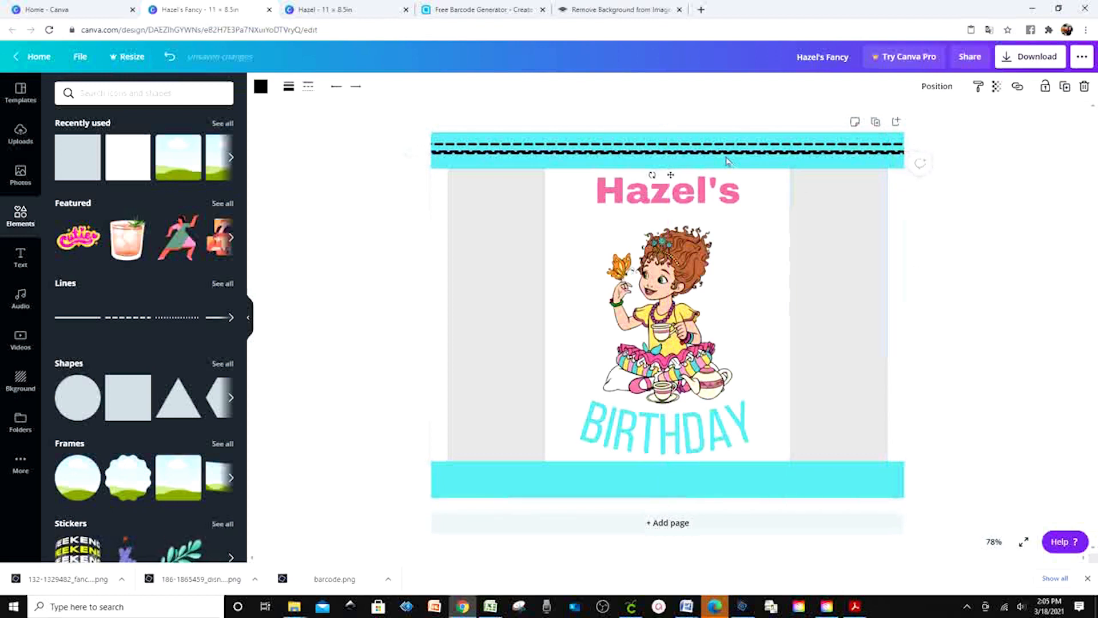
{"action": "left_click_drag", "start_coordinate": [730, 153], "coordinate": [727, 159]}
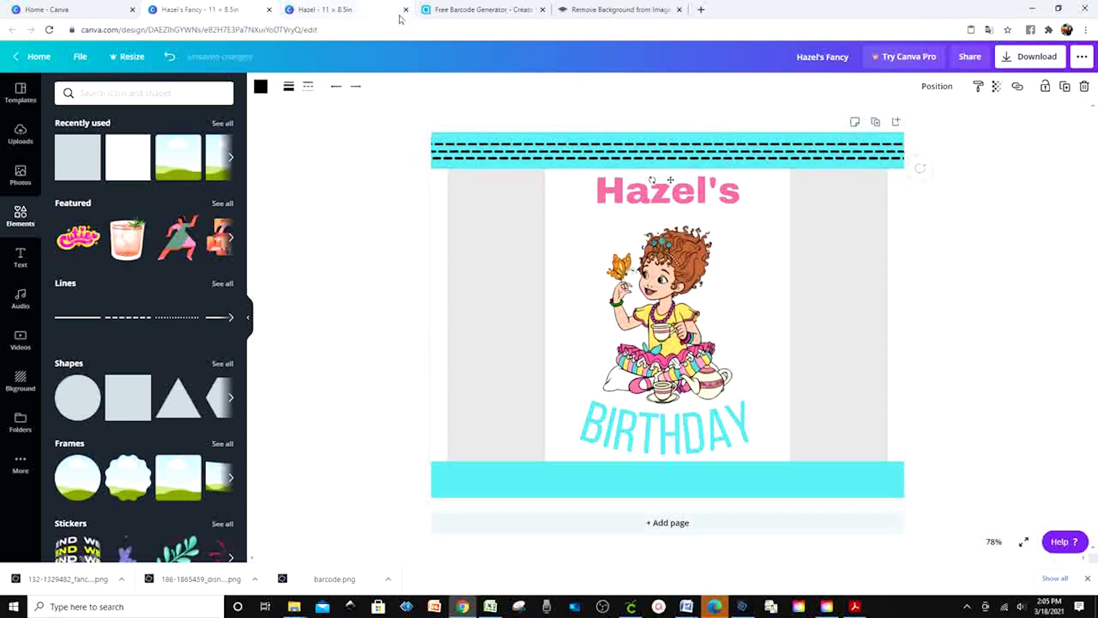
- Recolour the lowest and uppermost of the three dashed lines on the upper bar white
{"action": "left_click", "coordinate": [260, 91]}
{"action": "left_click", "coordinate": [187, 203]}
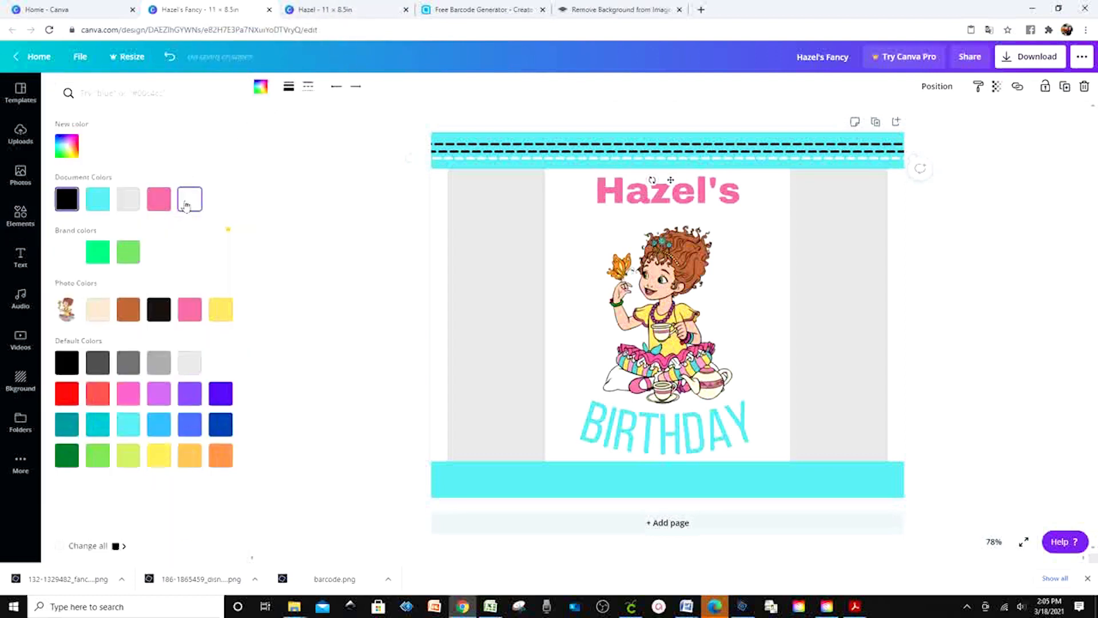
{"action": "left_click", "coordinate": [462, 146]}
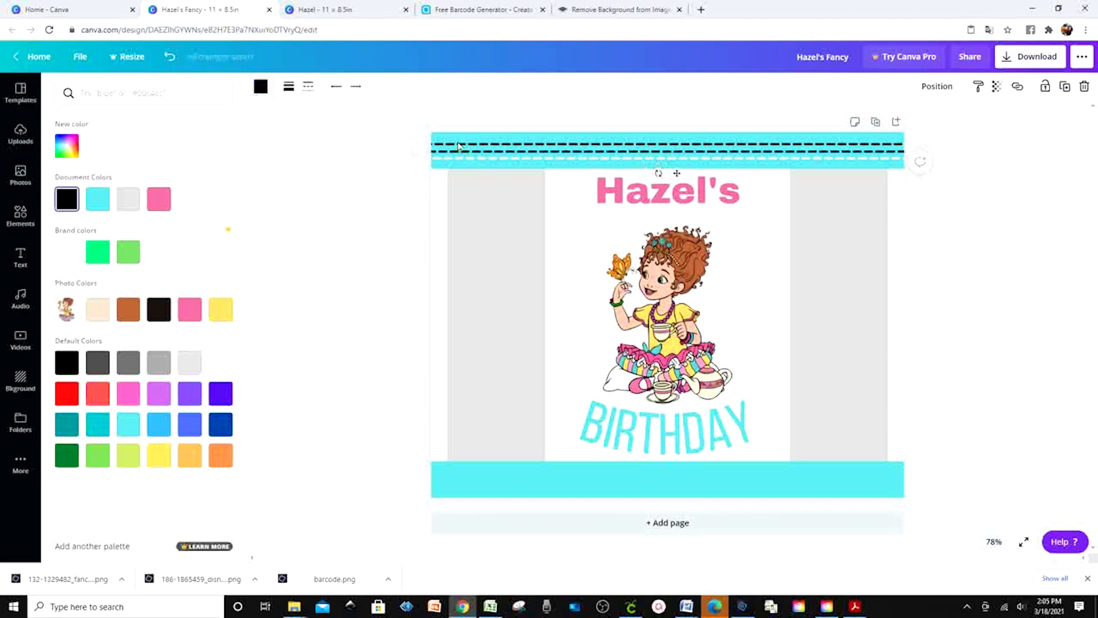
{"action": "left_click", "coordinate": [260, 91]}
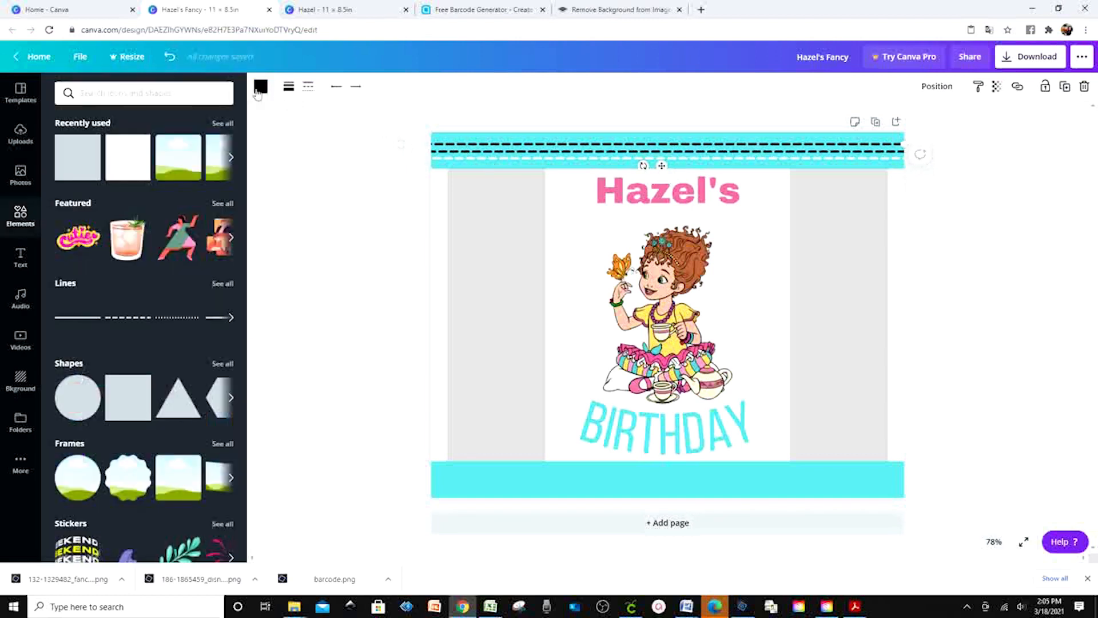
{"action": "left_click", "coordinate": [259, 92]}
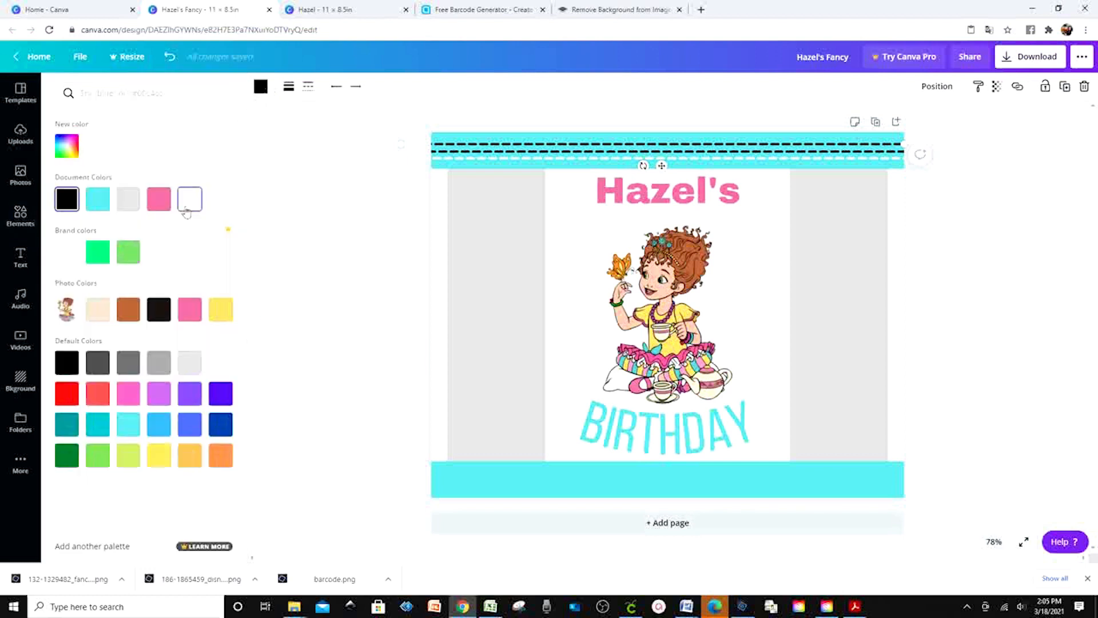
{"action": "left_click", "coordinate": [558, 159], "text": "shift"}
- Recolour the middle dashed line on the upper bar with the pink from the document colours
{"action": "left_click", "coordinate": [563, 154]}
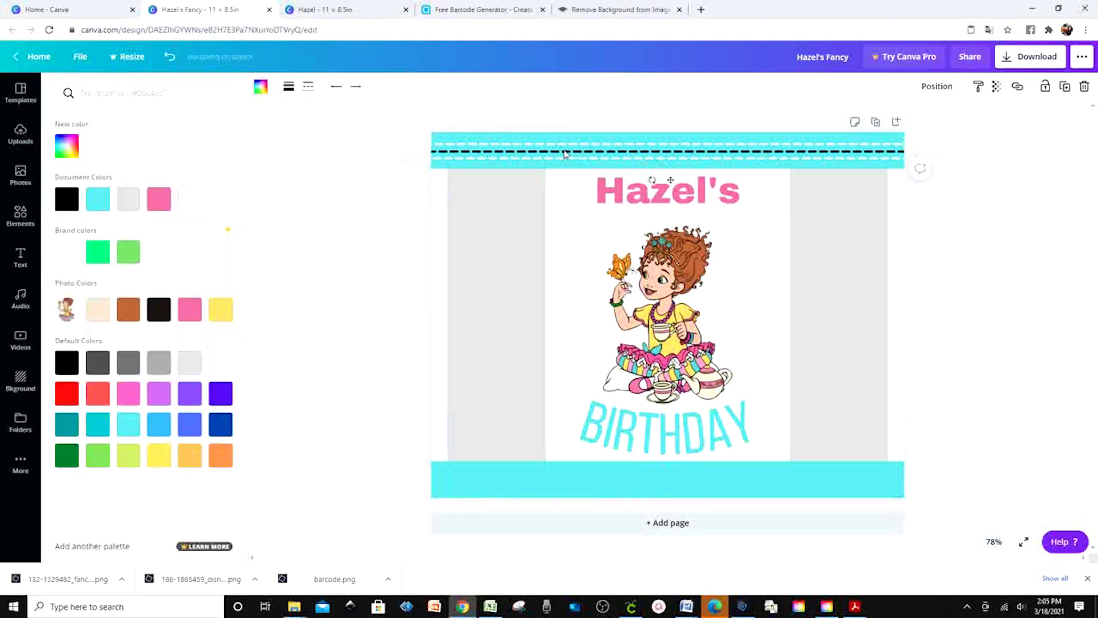
{"action": "left_click", "coordinate": [159, 198]}
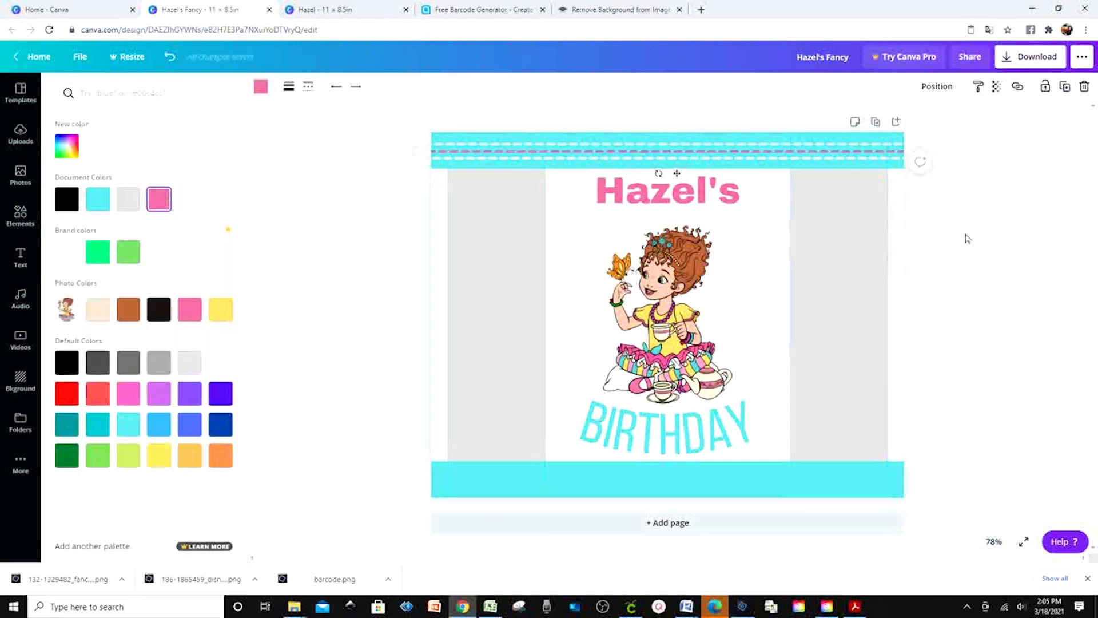
{"action": "left_click", "coordinate": [984, 138]}
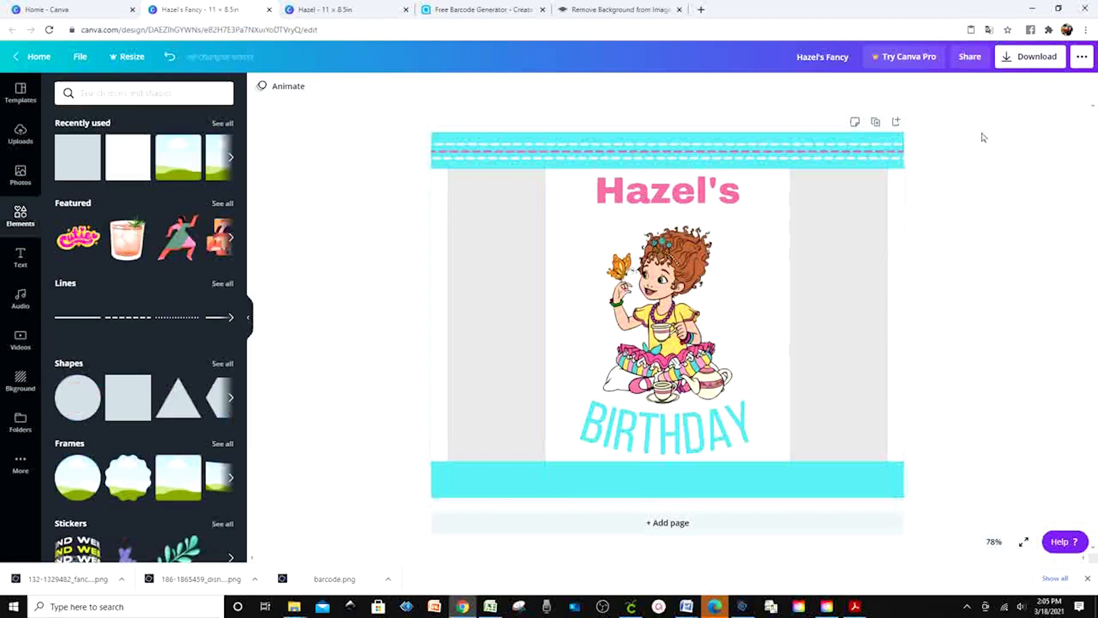
- Copy the upper aqua bar together with its three dashed lines and place the copy exactly over the plain lower bar
{"action": "left_click_drag", "start_coordinate": [949, 153], "coordinate": [922, 156]}
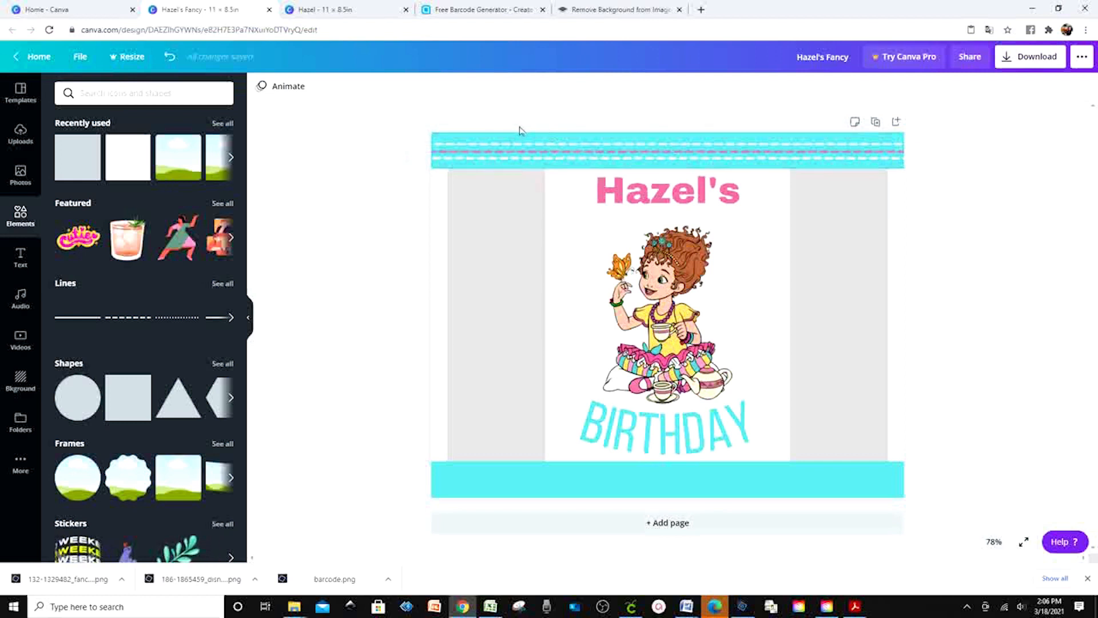
{"action": "left_click_drag", "start_coordinate": [531, 122], "coordinate": [546, 164]}
{"action": "left_click", "coordinate": [596, 115]}
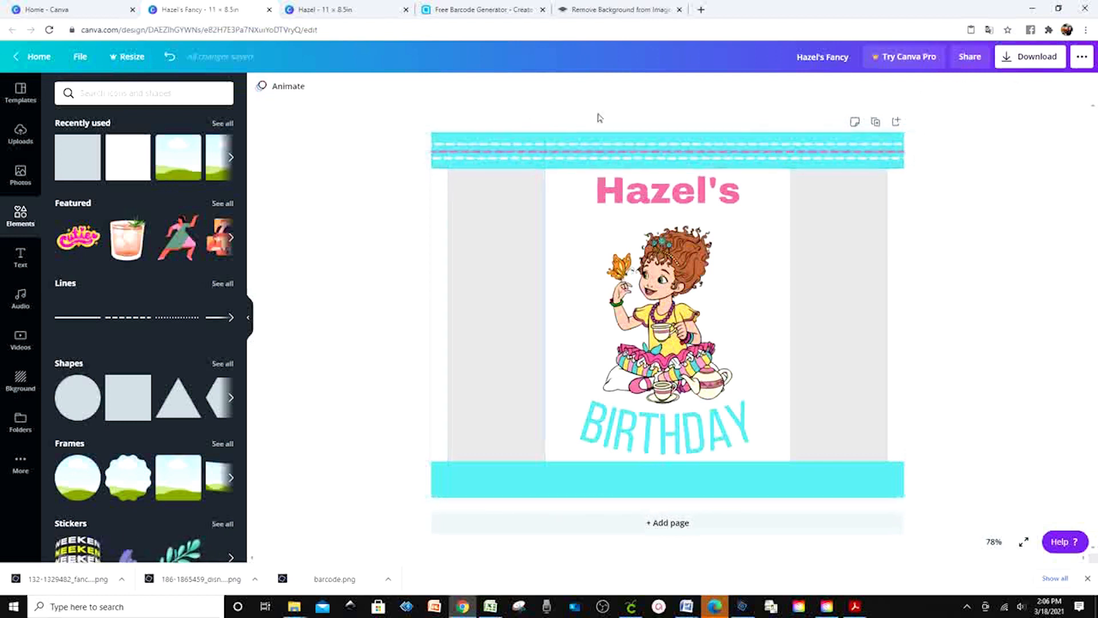
{"action": "left_click_drag", "start_coordinate": [610, 120], "coordinate": [628, 164]}
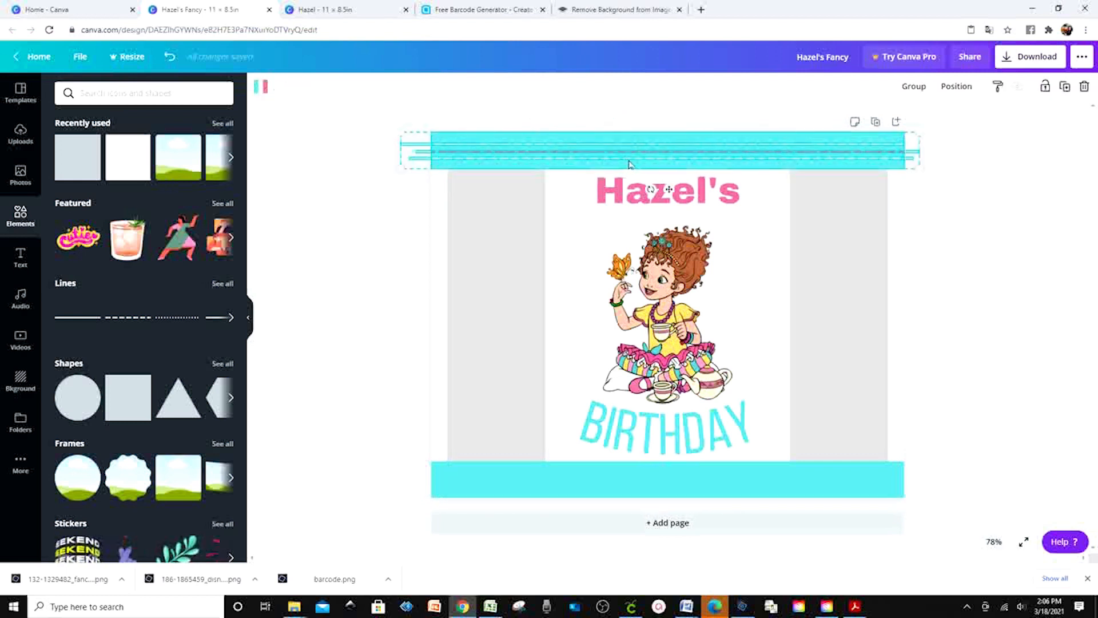
{"action": "right_click", "coordinate": [629, 164]}
{"action": "left_click", "coordinate": [659, 177]}
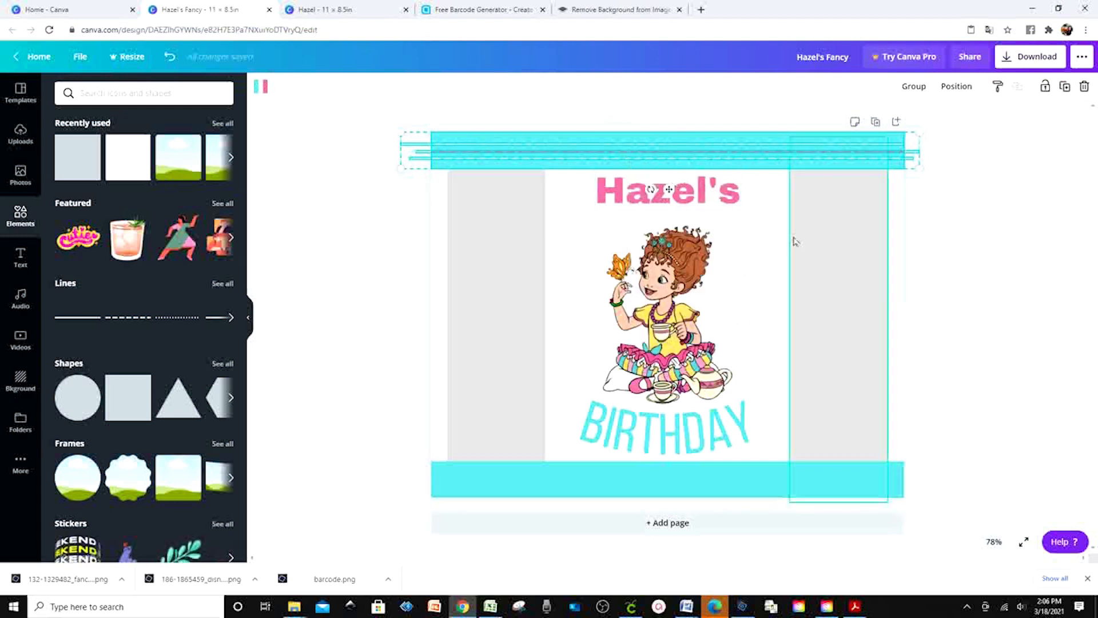
{"action": "left_click", "coordinate": [929, 319]}
{"action": "right_click", "coordinate": [890, 343]}
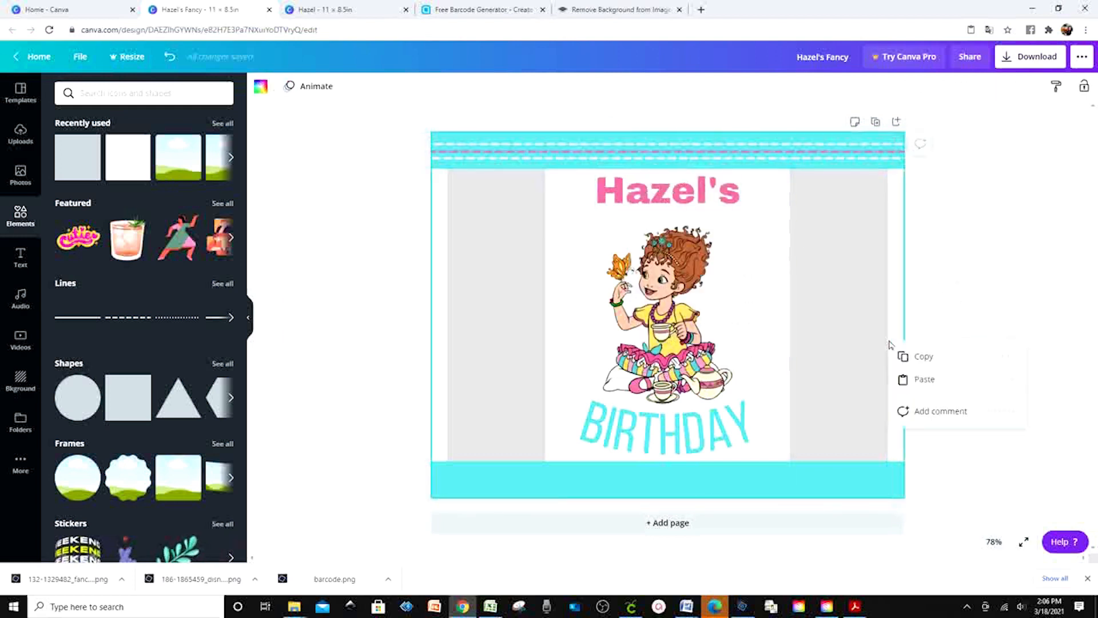
{"action": "left_click", "coordinate": [939, 381]}
{"action": "left_click_drag", "start_coordinate": [809, 162], "coordinate": [807, 479]}
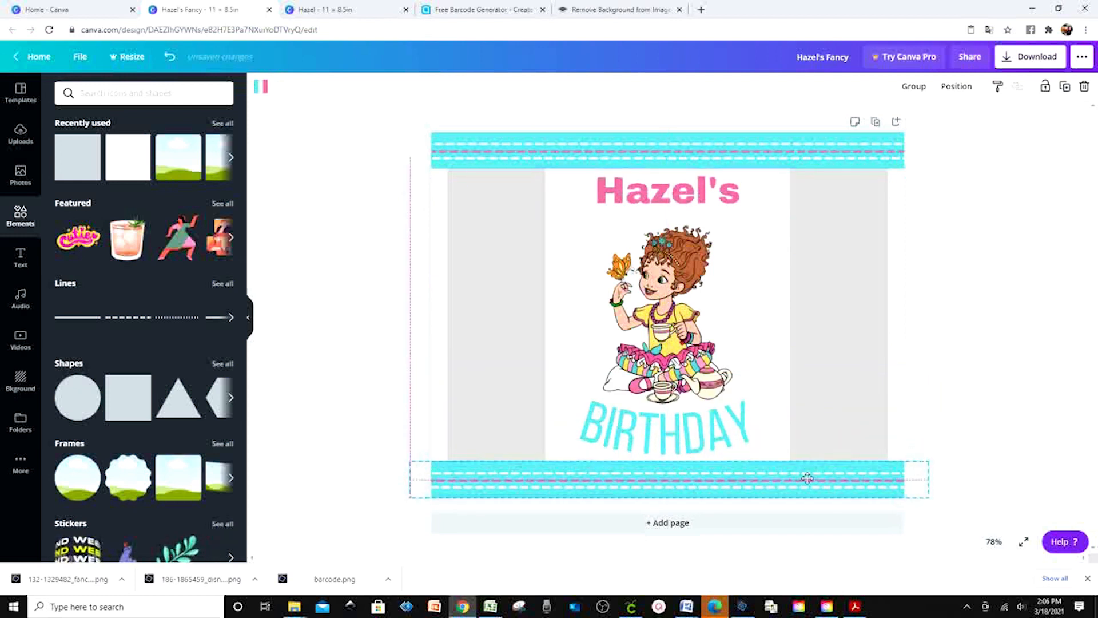
{"action": "left_click", "coordinate": [1018, 335]}
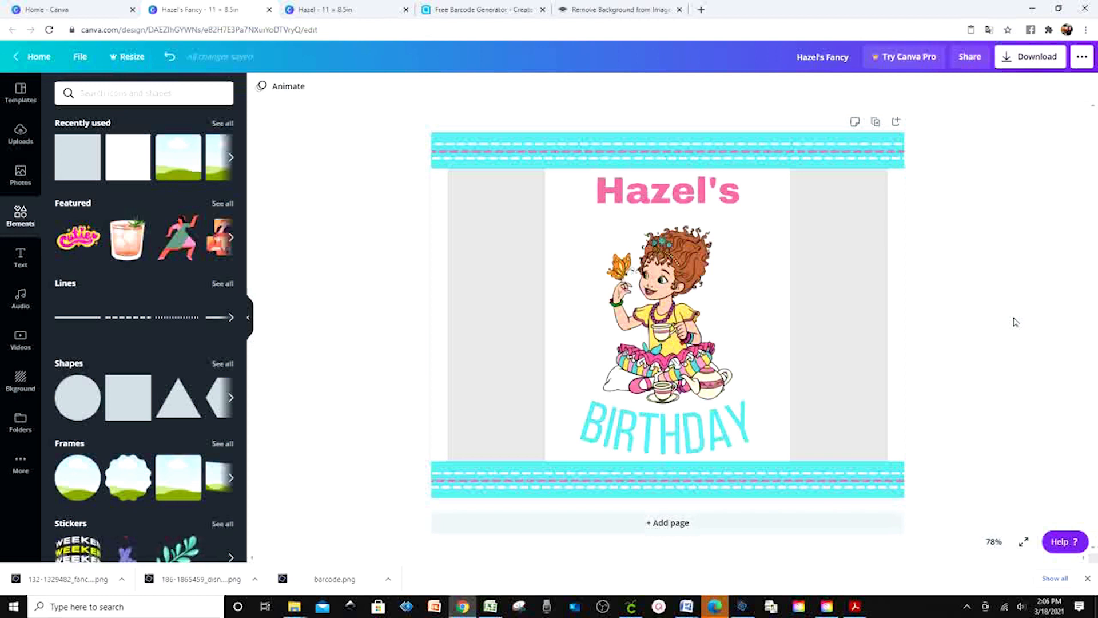
- Try a dotted double-headed arrow line across the full width of the upper bar, and delete it
{"action": "left_click", "coordinate": [232, 318]}
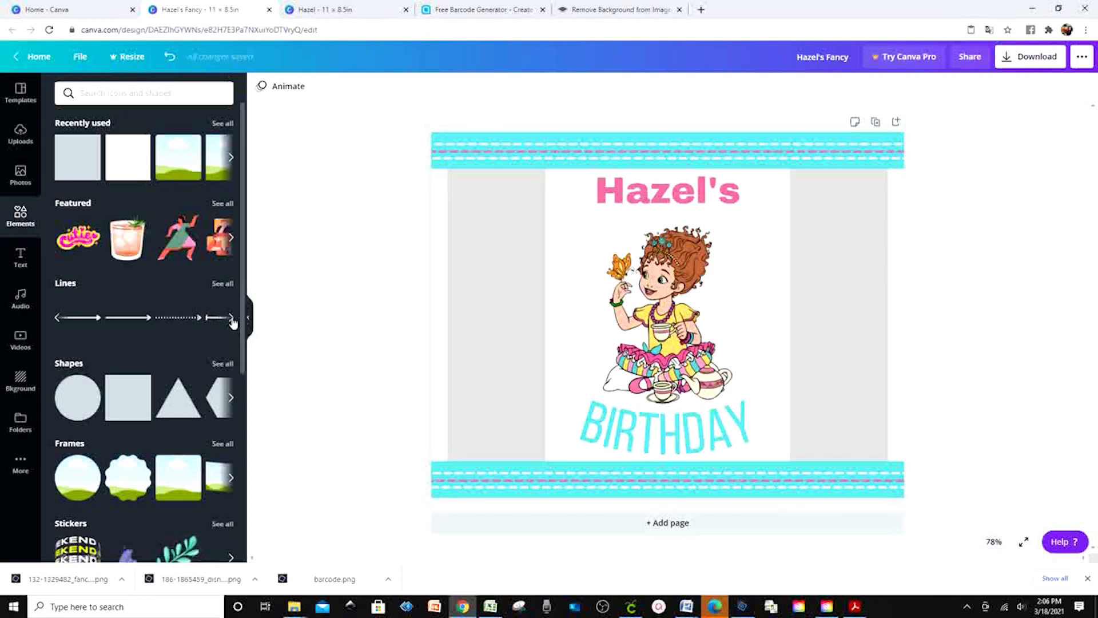
{"action": "left_click", "coordinate": [232, 319]}
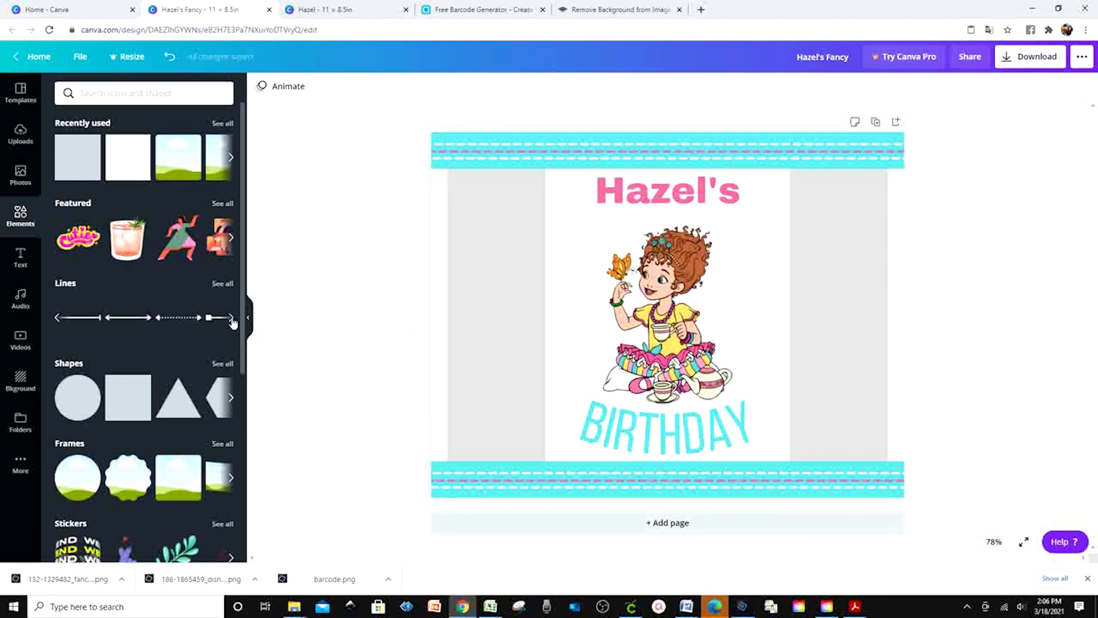
{"action": "left_click", "coordinate": [198, 320]}
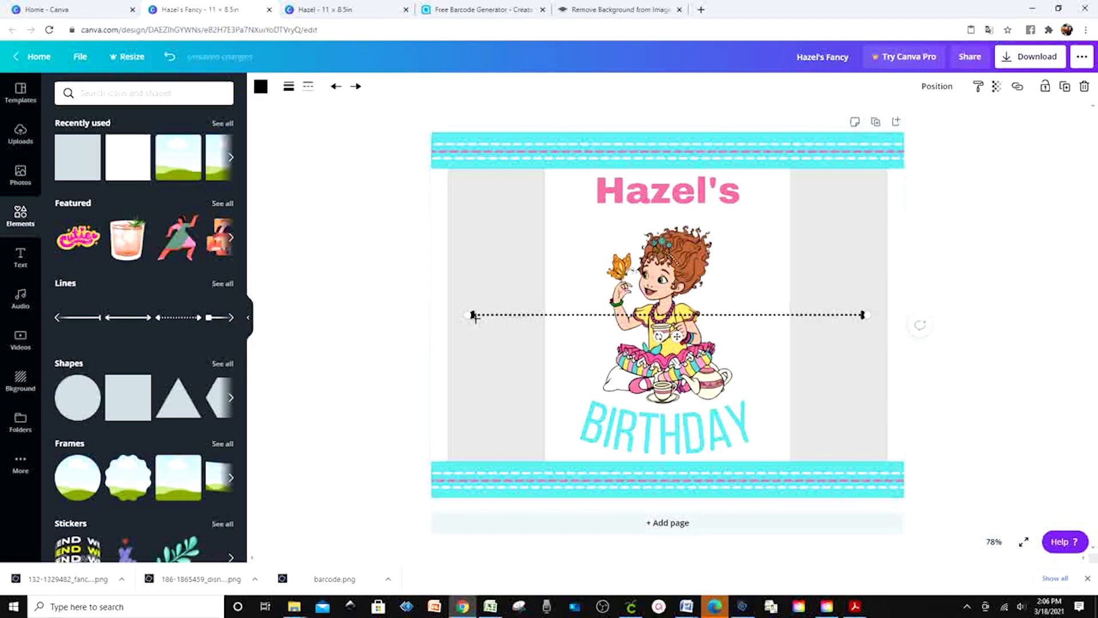
{"action": "left_click_drag", "start_coordinate": [503, 316], "coordinate": [466, 133]}
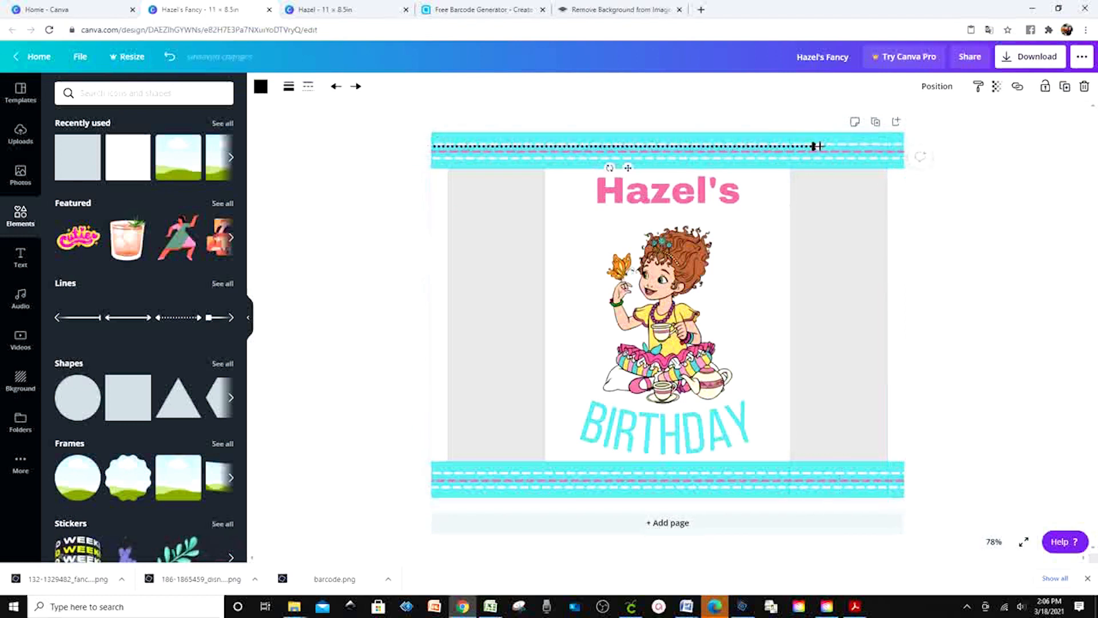
{"action": "left_click_drag", "start_coordinate": [817, 146], "coordinate": [941, 146]}
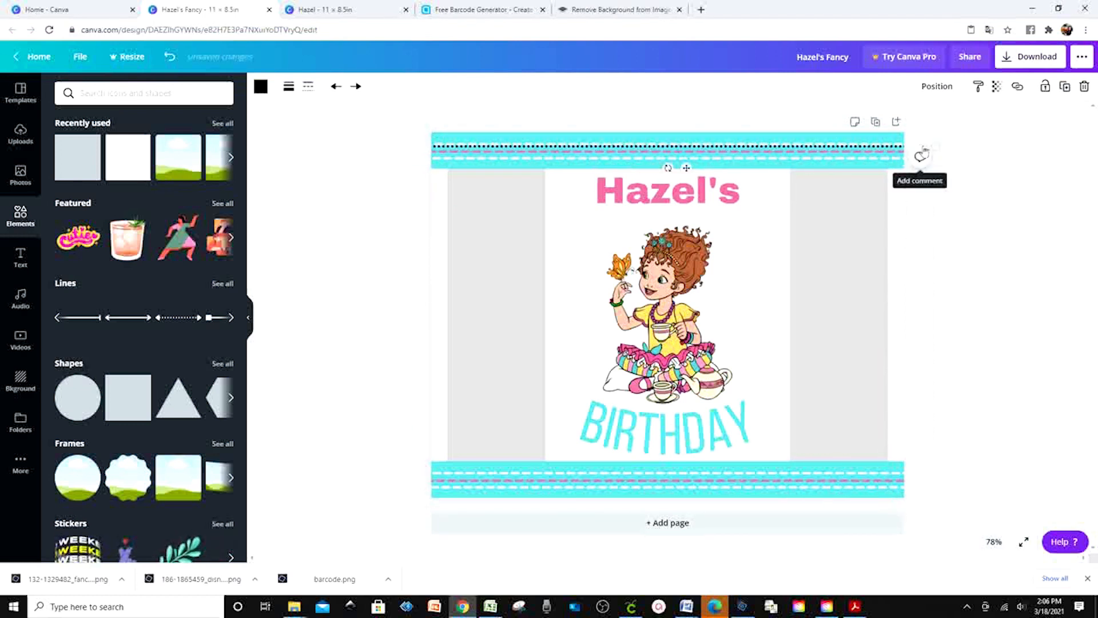
{"action": "key", "text": "Delete"}
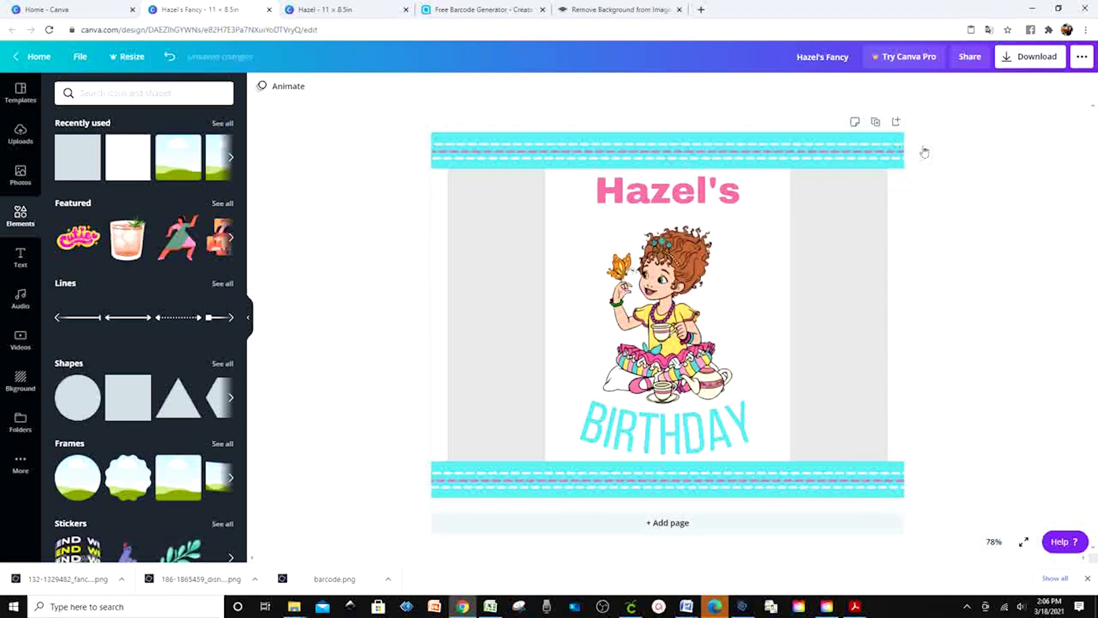
{"action": "left_click", "coordinate": [232, 319]}
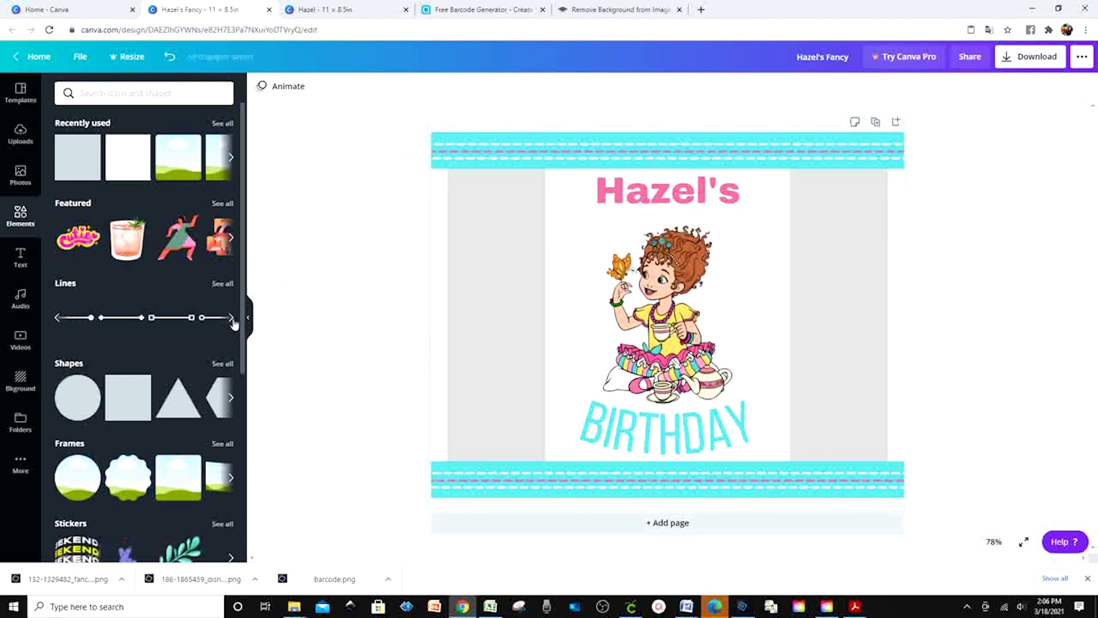
{"action": "left_click", "coordinate": [233, 321]}
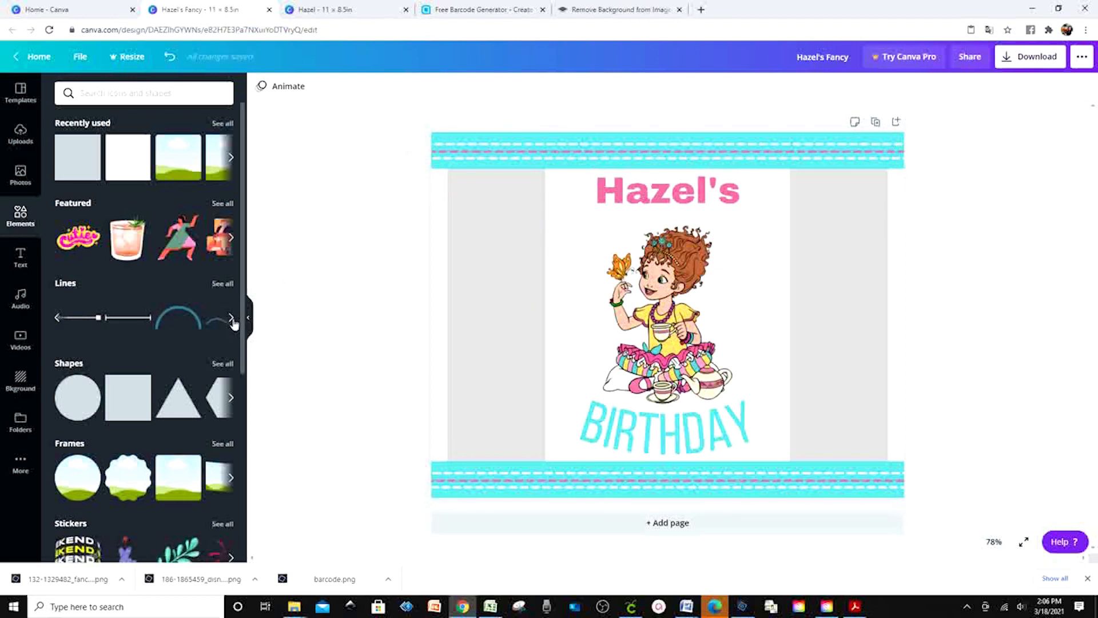
{"action": "left_click", "coordinate": [231, 319]}
{"action": "left_click", "coordinate": [232, 319]}
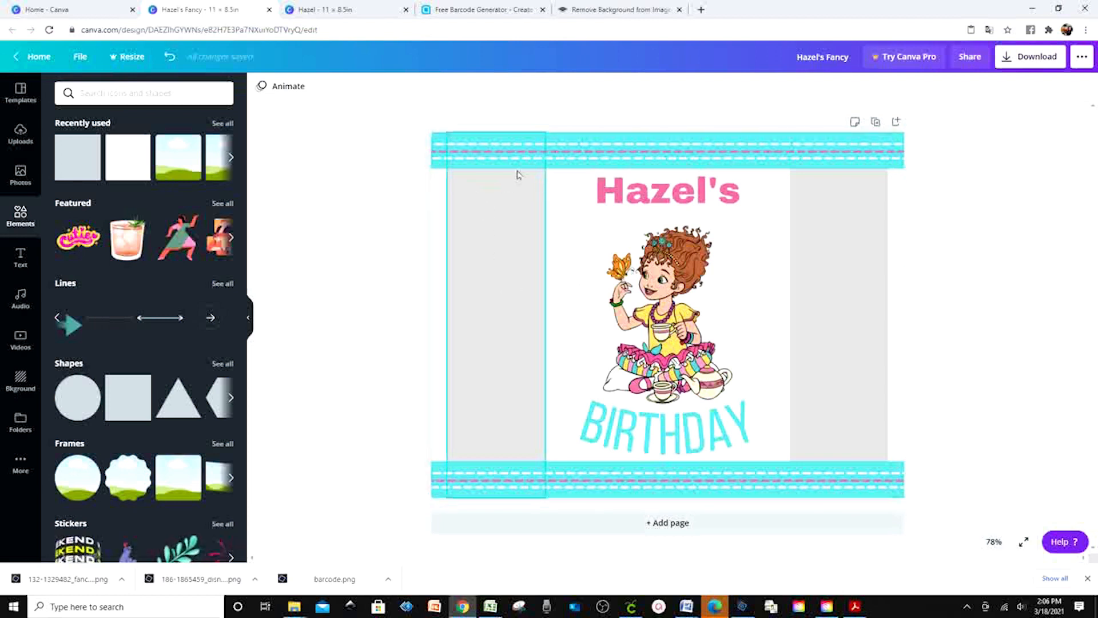
- Try the uploaded pink birthday Nutrition Facts label on the page at a reduced size, and remove it
{"action": "left_click", "coordinate": [21, 136]}
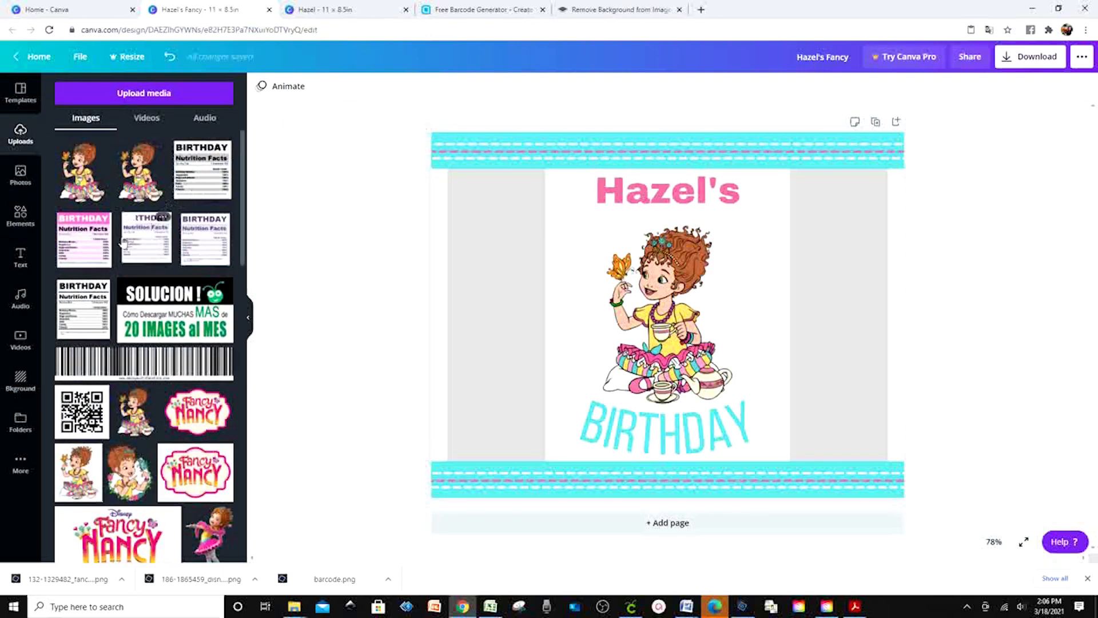
{"action": "left_click", "coordinate": [86, 246]}
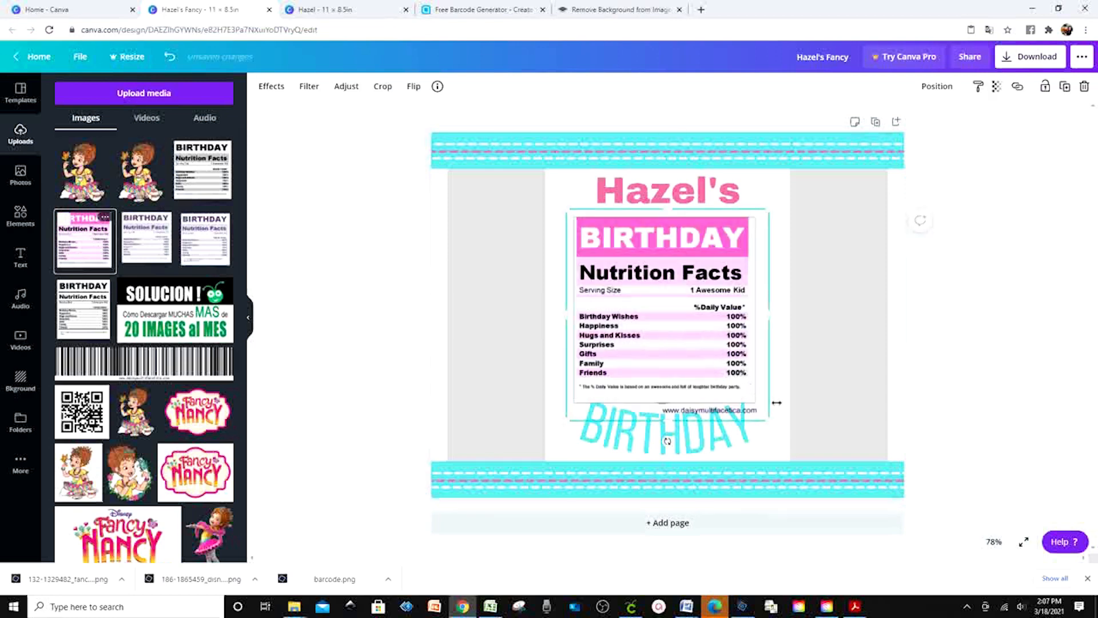
{"action": "left_click_drag", "start_coordinate": [769, 421], "coordinate": [677, 324]}
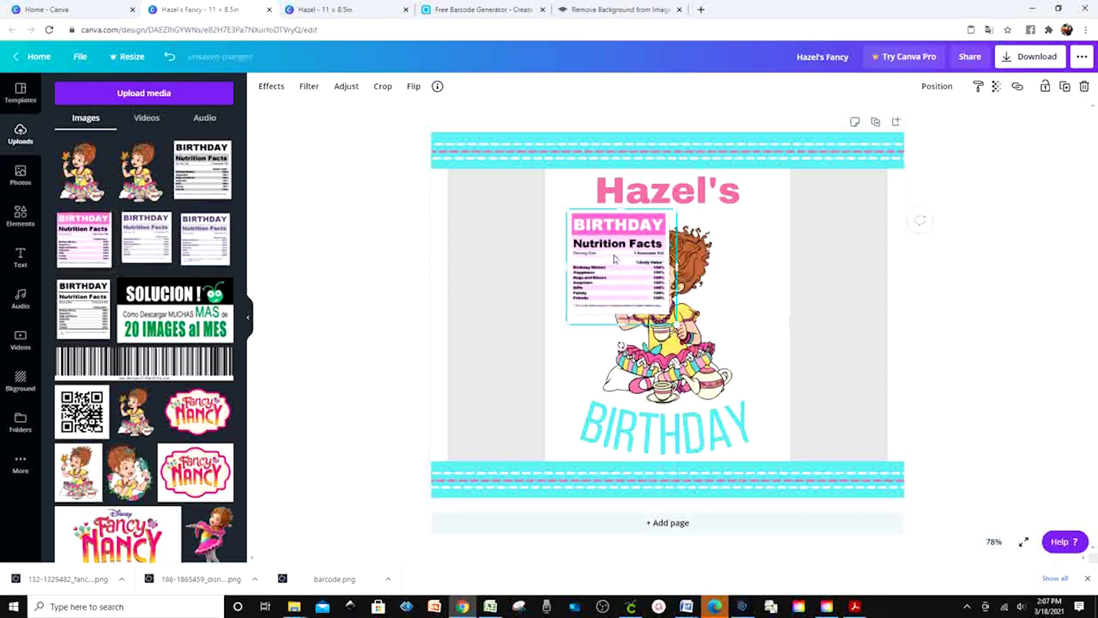
{"action": "left_click_drag", "start_coordinate": [615, 258], "coordinate": [188, 218]}
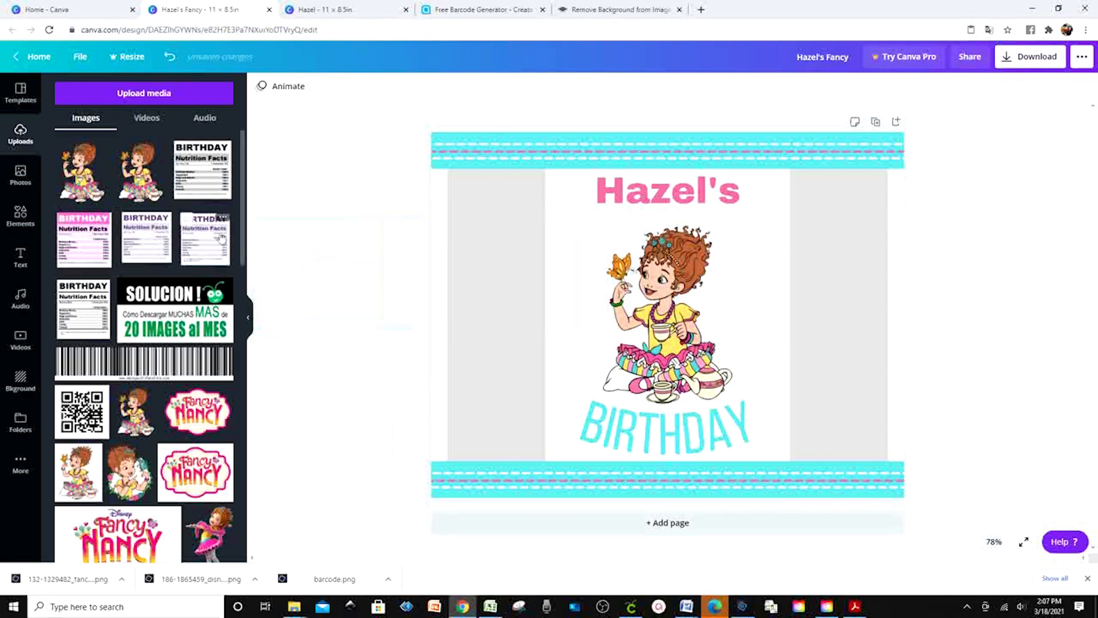
- Insert the uploaded black-and-grey birthday Nutrition Facts label, shrunk to the width of the first grey side panel, at the panel's upper end
{"action": "left_click", "coordinate": [203, 171]}
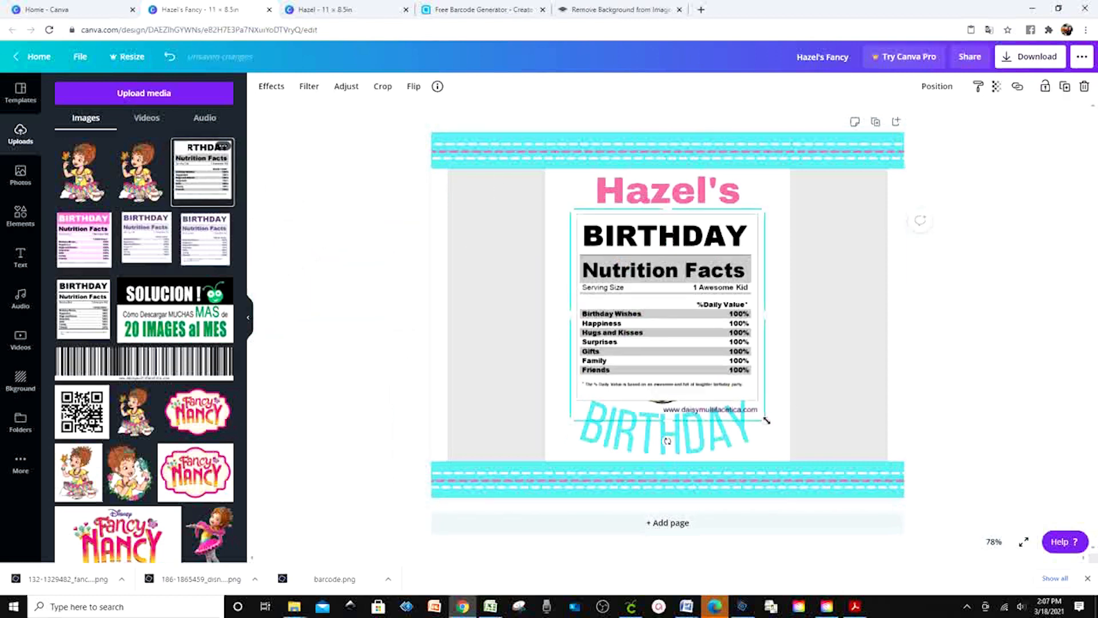
{"action": "left_click_drag", "start_coordinate": [765, 419], "coordinate": [683, 334]}
{"action": "left_click_drag", "start_coordinate": [652, 243], "coordinate": [529, 214]}
{"action": "mouse_move", "coordinate": [562, 309]}
{"action": "left_mouse_down"}
{"action": "mouse_move", "coordinate": [546, 294]}
{"action": "mouse_move", "coordinate": [576, 323]}
{"action": "left_mouse_up"}
{"action": "left_click", "coordinate": [538, 306]}
{"action": "left_click", "coordinate": [529, 275]}
{"action": "mouse_move", "coordinate": [515, 273]}
{"action": "left_mouse_down"}
{"action": "mouse_move", "coordinate": [522, 289]}
{"action": "mouse_move", "coordinate": [515, 267]}
{"action": "left_mouse_up"}
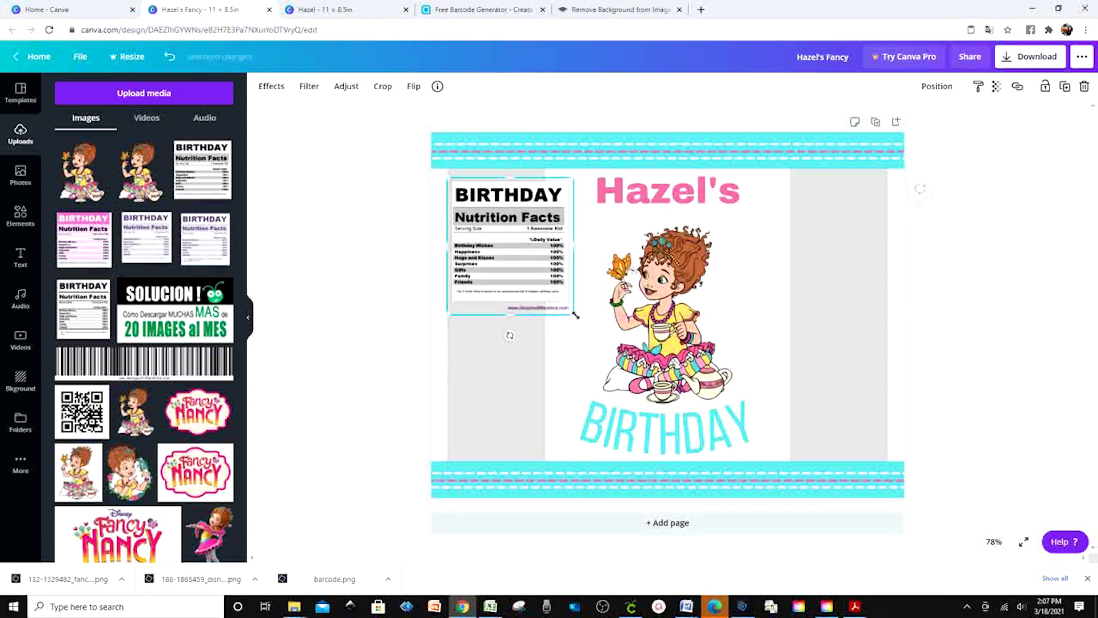
{"action": "left_click_drag", "start_coordinate": [576, 314], "coordinate": [544, 283]}
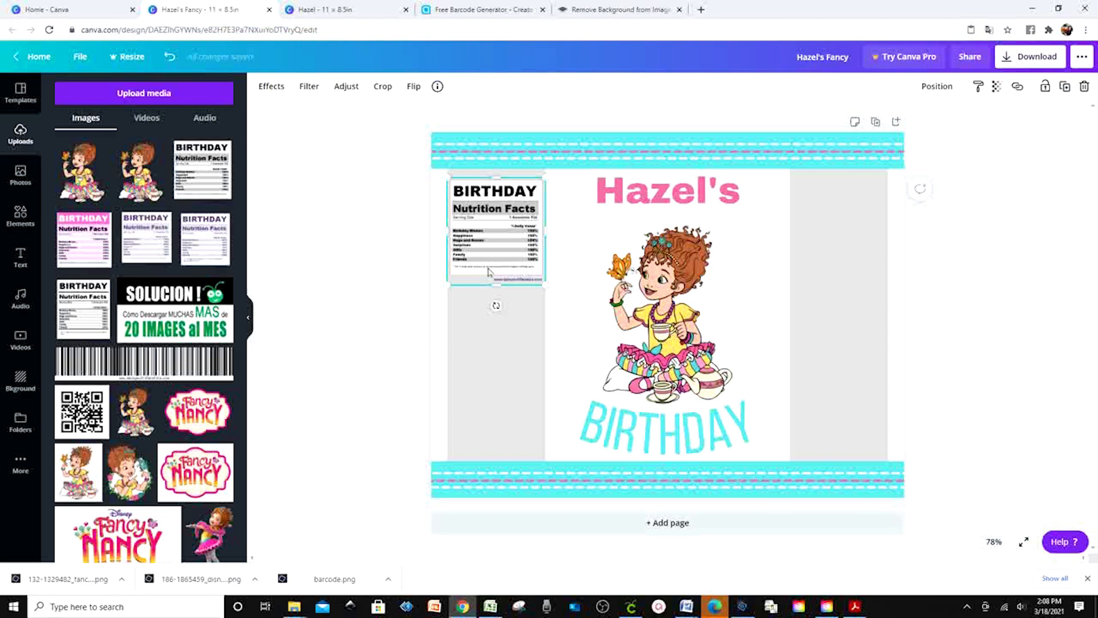
{"action": "left_click", "coordinate": [424, 269]}
{"action": "left_click", "coordinate": [395, 251]}
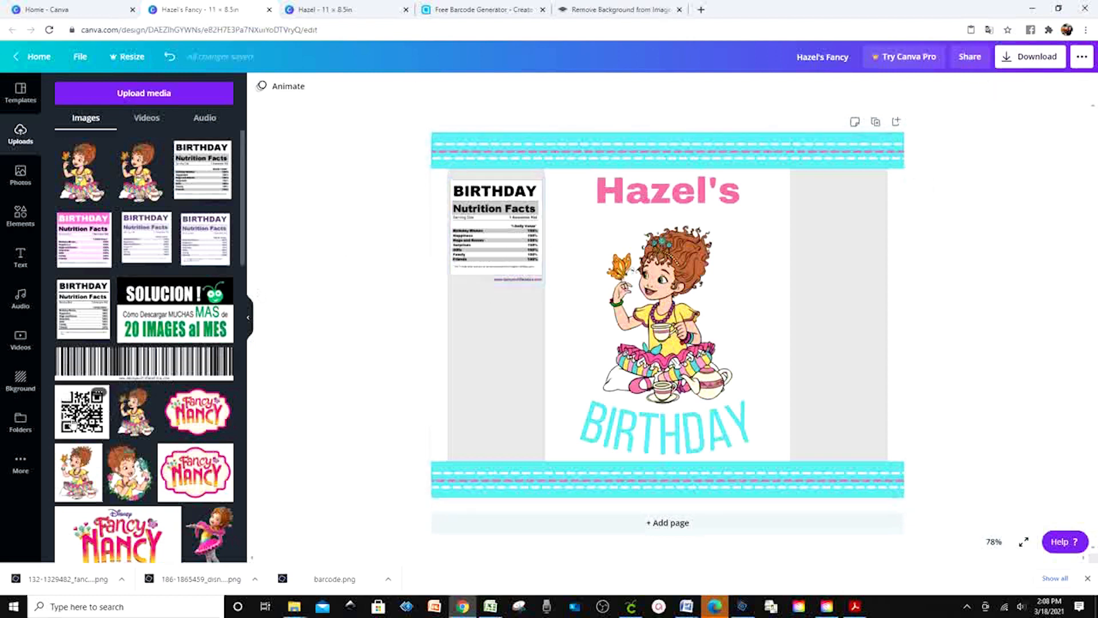
- Insert the uploaded QR code, shrunk to fit inside the lower end of the grey panel that holds the Nutrition Facts
{"action": "left_click", "coordinate": [82, 412]}
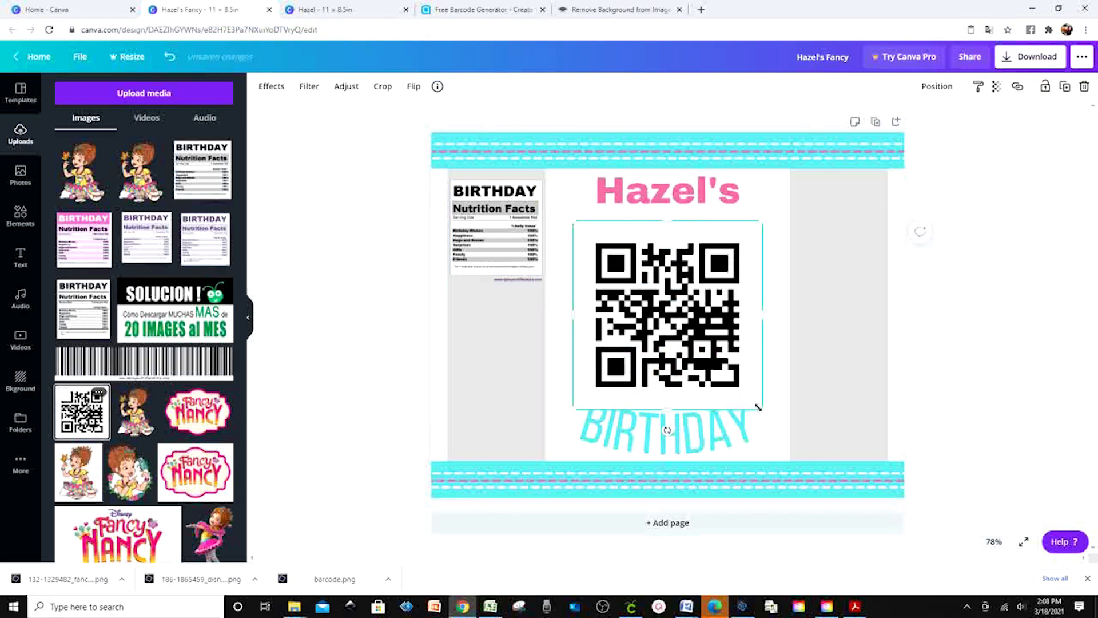
{"action": "left_click_drag", "start_coordinate": [762, 410], "coordinate": [490, 420]}
{"action": "left_click_drag", "start_coordinate": [526, 454], "coordinate": [510, 422]}
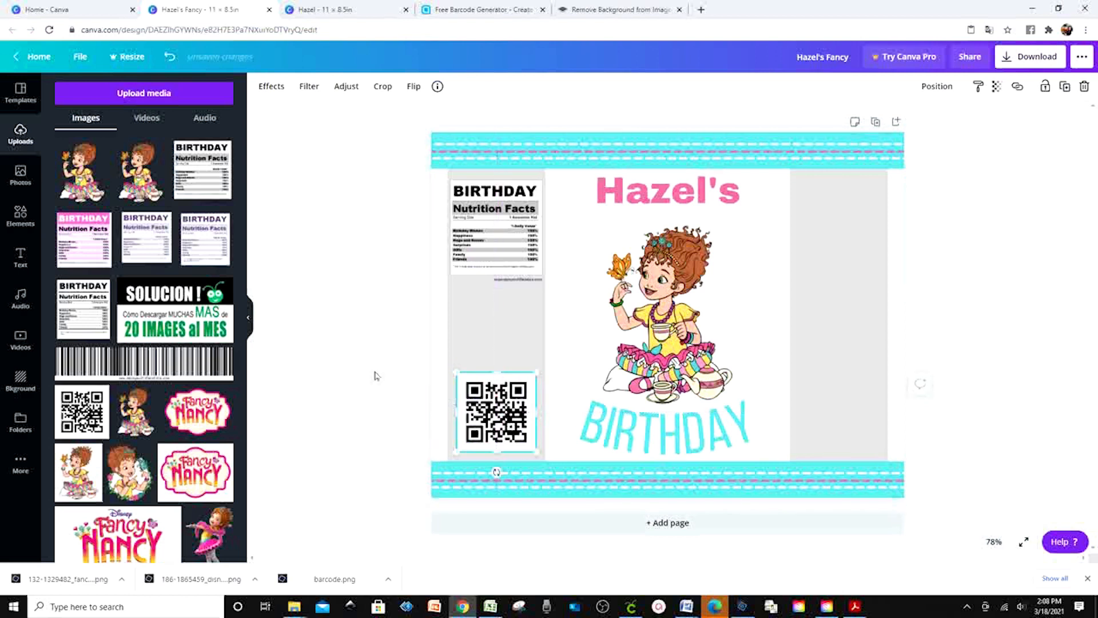
{"action": "left_click", "coordinate": [377, 377]}
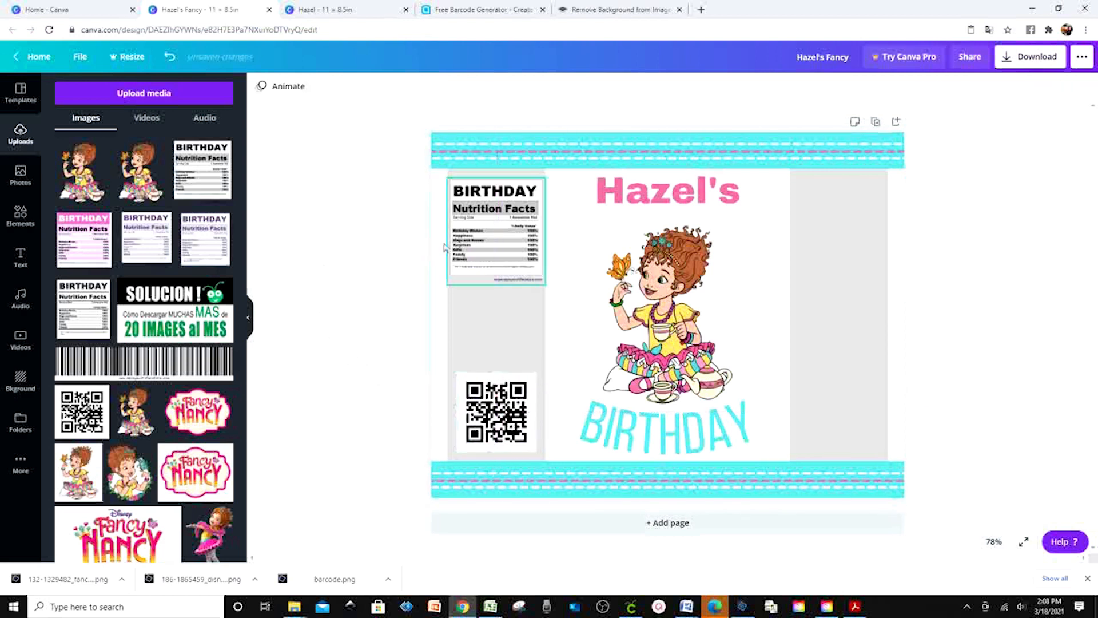
- Insert the uploaded barcode, crop both its ends to the panel's width, and place it at the lower end of the empty grey panel
{"action": "left_click", "coordinate": [192, 374]}
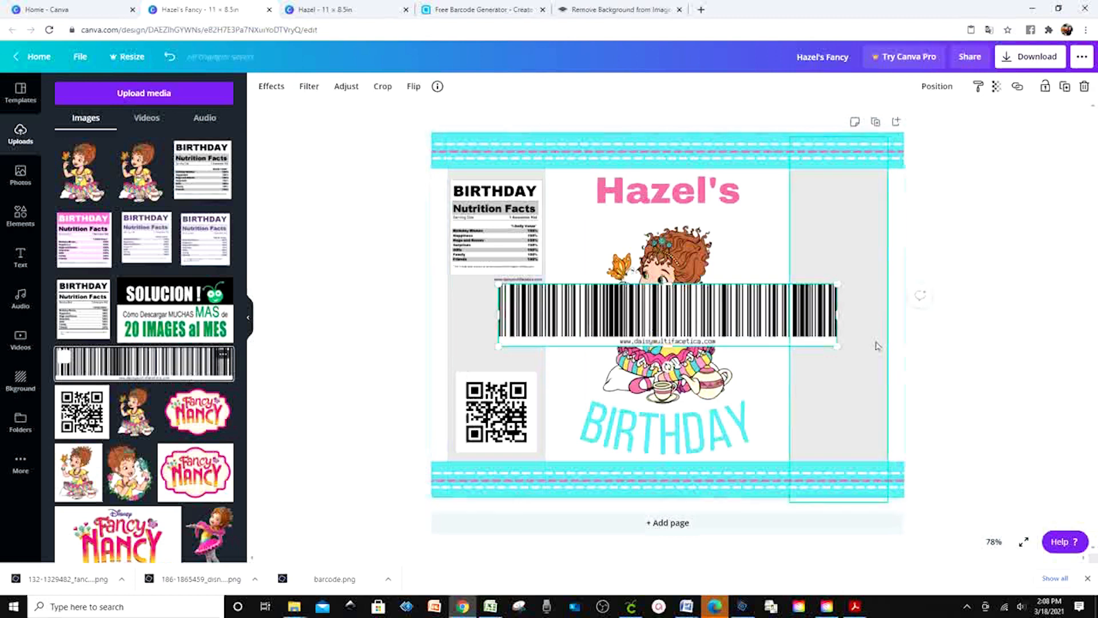
{"action": "left_click_drag", "start_coordinate": [837, 315], "coordinate": [721, 321]}
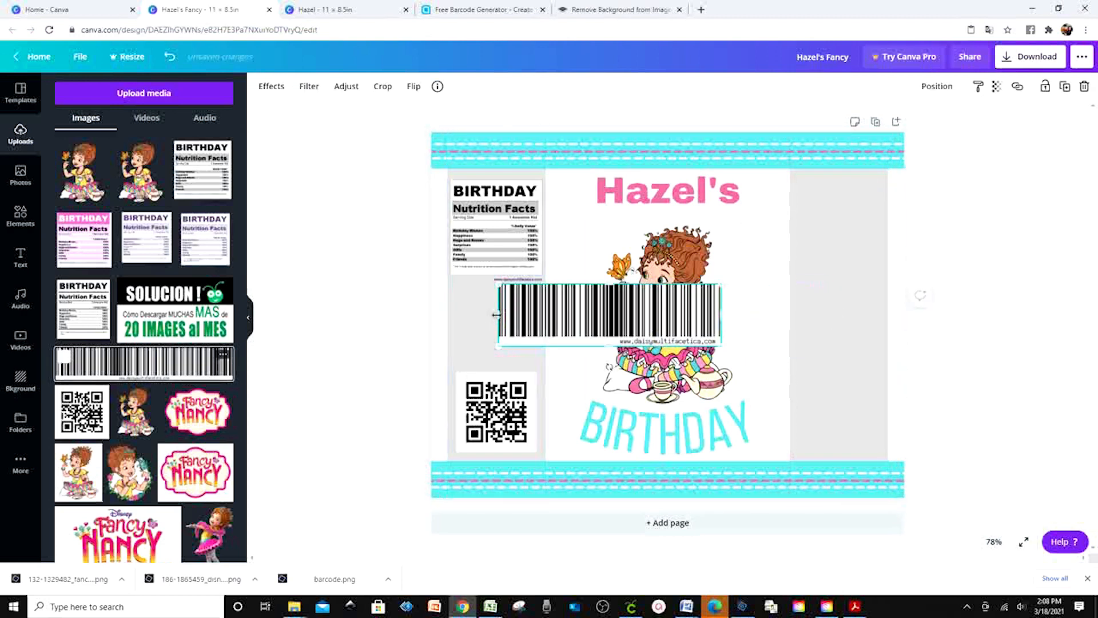
{"action": "left_click_drag", "start_coordinate": [496, 314], "coordinate": [611, 321]}
{"action": "left_click_drag", "start_coordinate": [695, 321], "coordinate": [849, 418]}
{"action": "left_click_drag", "start_coordinate": [899, 451], "coordinate": [841, 417]}
{"action": "left_click", "coordinate": [921, 414]}
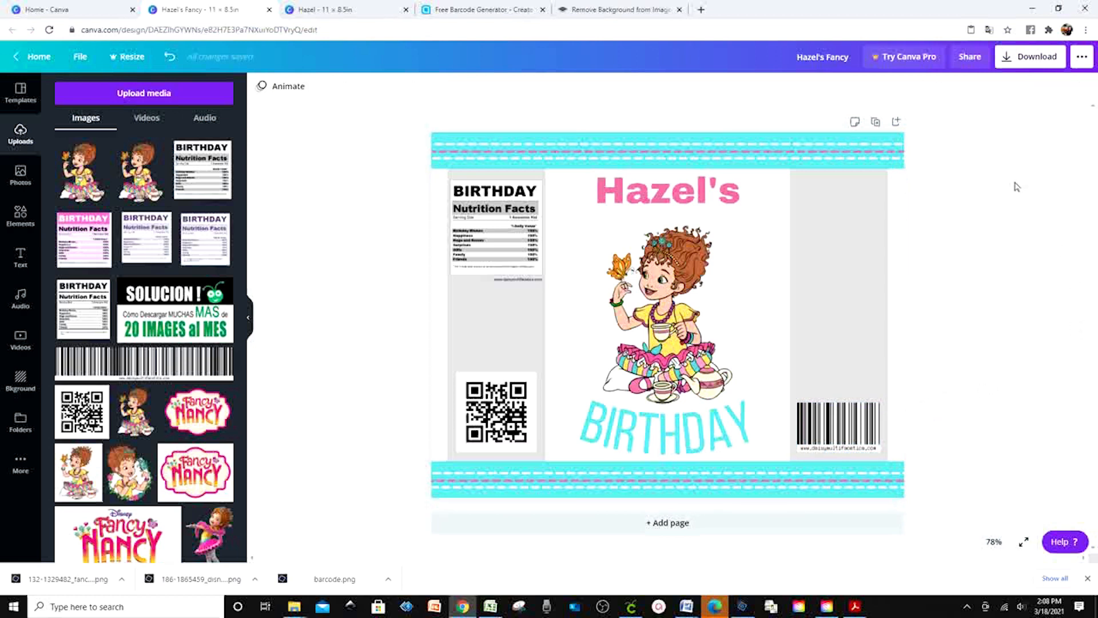
- Insert the uploaded character image with the flower wreath, shrunk and placed directly above the barcode
{"action": "left_click", "coordinate": [133, 486]}
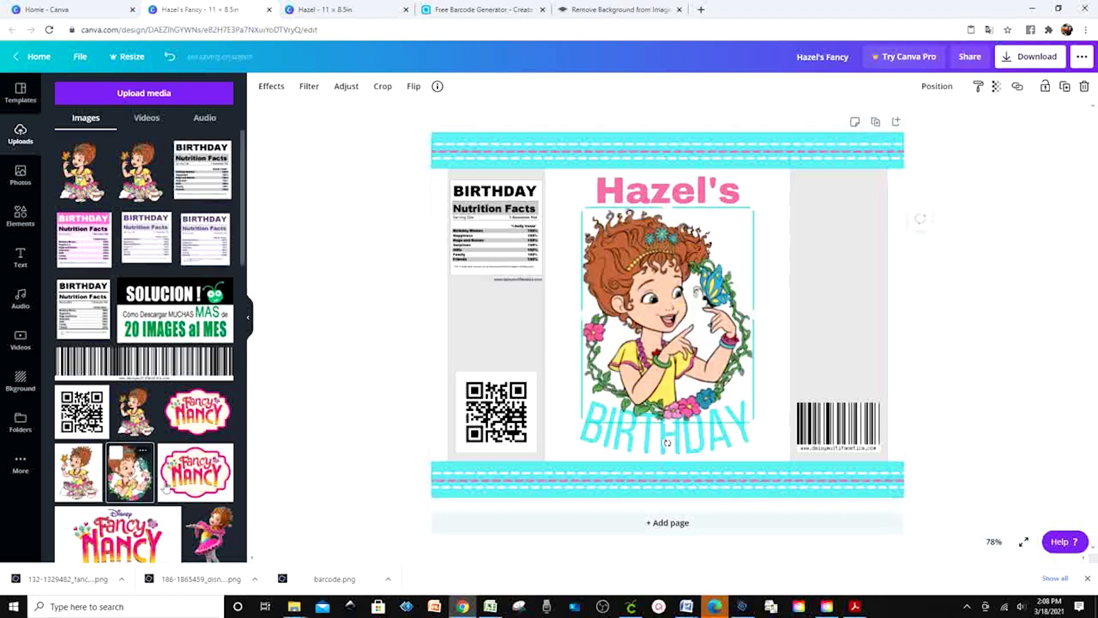
{"action": "left_click_drag", "start_coordinate": [755, 423], "coordinate": [839, 338]}
{"action": "left_click", "coordinate": [921, 305]}
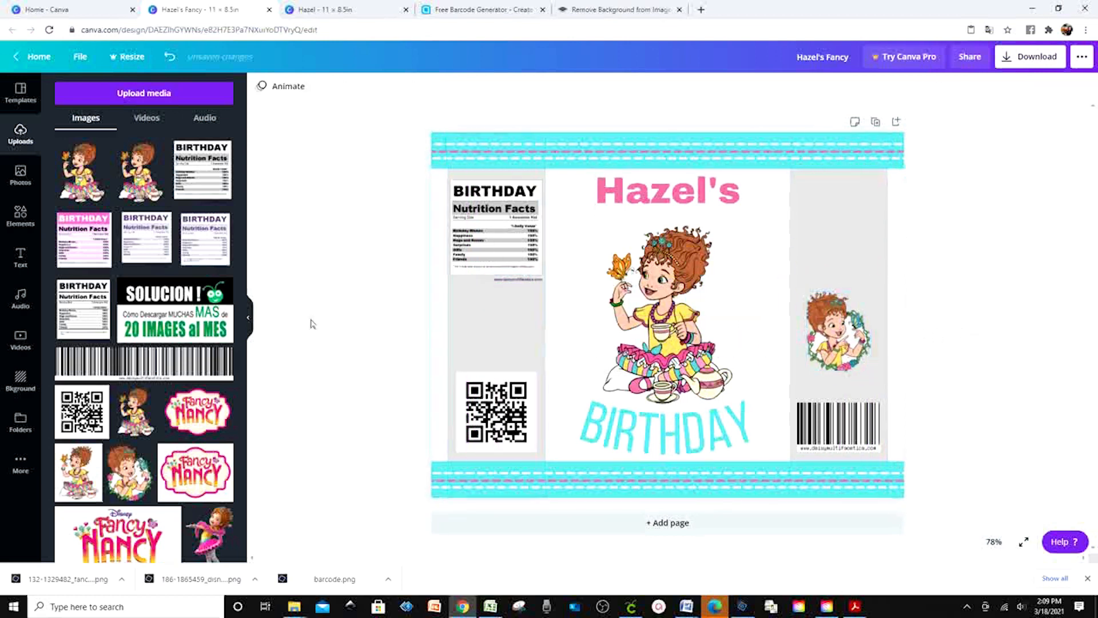
- Insert the uploaded Fancy Nancy logo, shrunk and placed between the Nutrition Facts and the QR code, and shift the QR code slightly down
{"action": "left_click", "coordinate": [197, 410]}
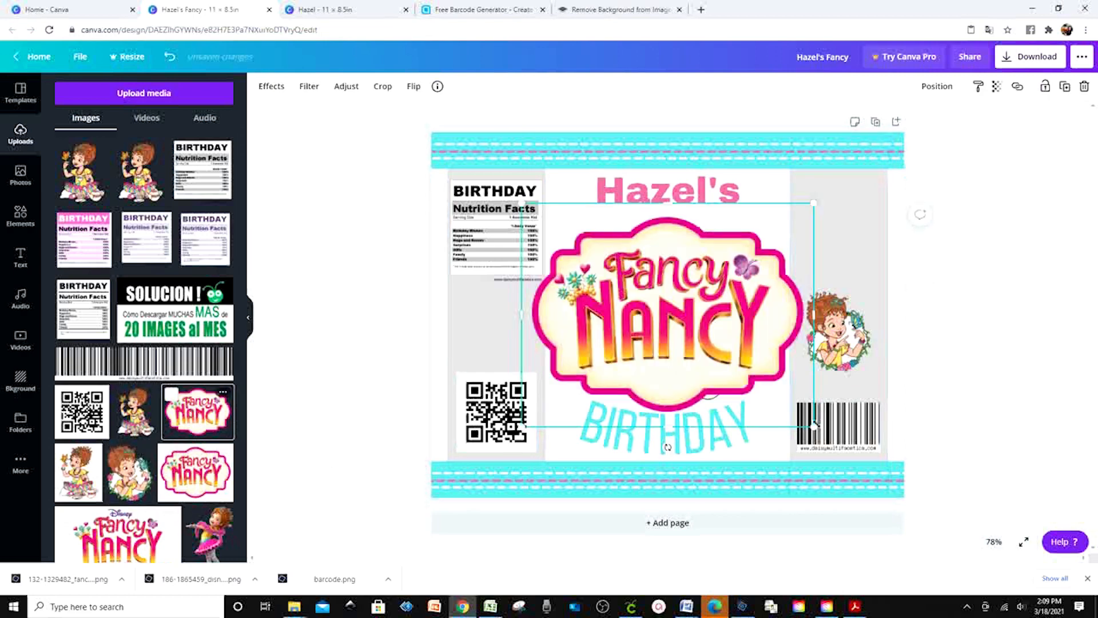
{"action": "left_click_drag", "start_coordinate": [815, 425], "coordinate": [589, 254]}
{"action": "left_click_drag", "start_coordinate": [555, 229], "coordinate": [497, 323]}
{"action": "mouse_move", "coordinate": [496, 410]}
{"action": "left_mouse_down"}
{"action": "mouse_move", "coordinate": [495, 400]}
{"action": "mouse_move", "coordinate": [496, 415]}
{"action": "left_mouse_up"}
{"action": "left_click", "coordinate": [488, 363]}
- Add a small "scan me" subheading directly above the QR code, and move the stray wreath character image from the page centre to above the barcode
{"action": "left_click", "coordinate": [20, 257]}
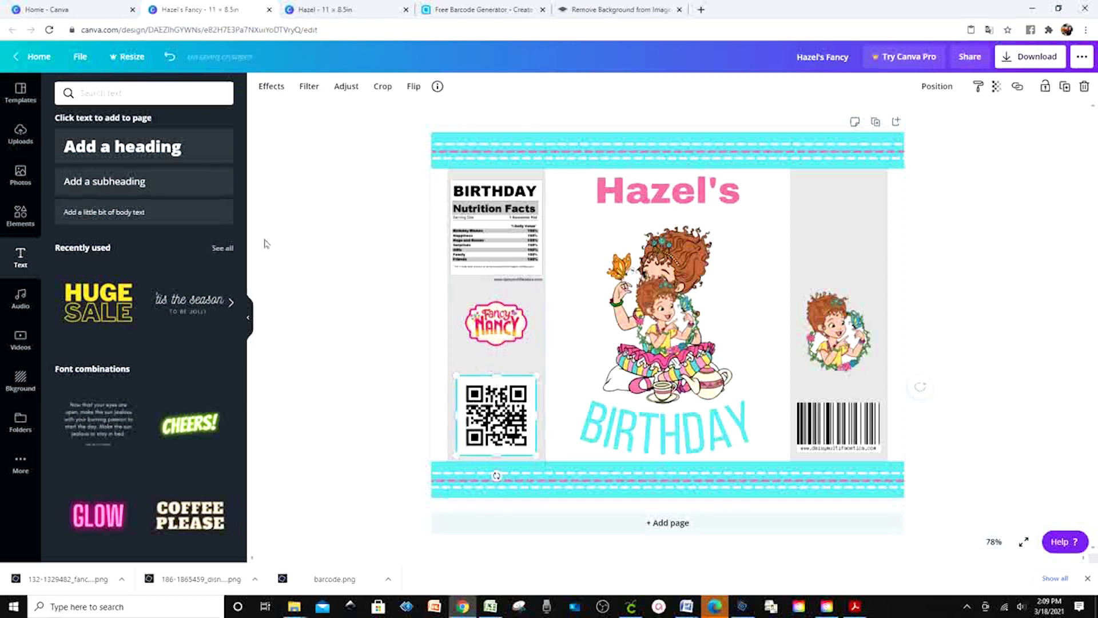
{"action": "left_click", "coordinate": [105, 182]}
{"action": "type", "text": "scan me"}
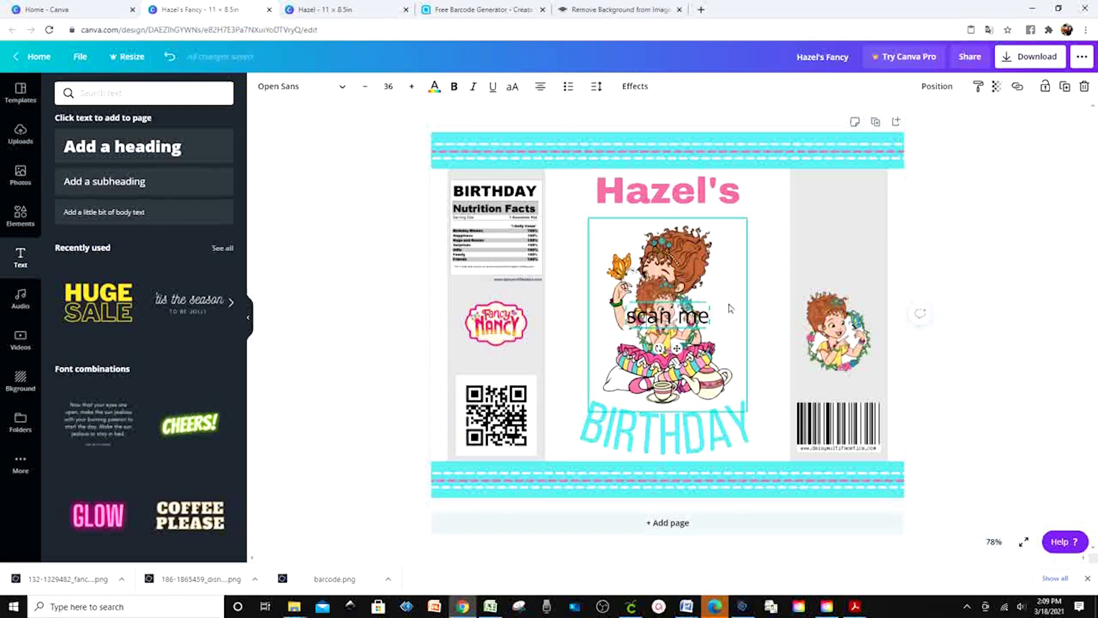
{"action": "left_click", "coordinate": [835, 386]}
{"action": "left_click_drag", "start_coordinate": [667, 315], "coordinate": [507, 372]}
{"action": "left_click", "coordinate": [920, 481]}
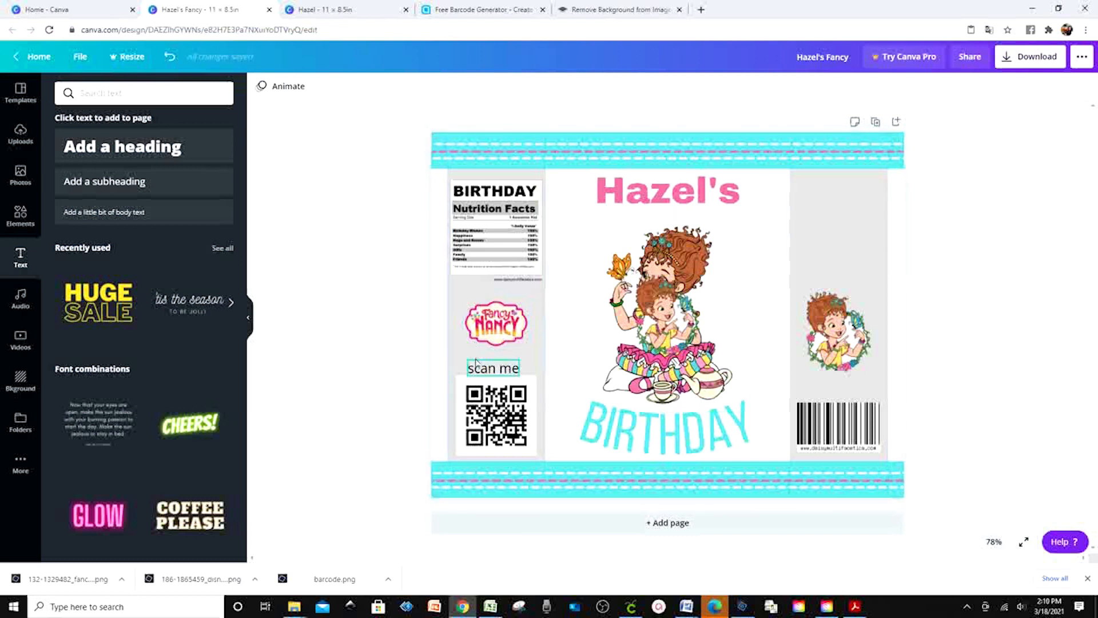
{"action": "left_click_drag", "start_coordinate": [667, 320], "coordinate": [846, 343]}
- Add the subheading "Thank you for coming to my party!" at size 24.5 at the upper end of the barcode's grey panel
{"action": "left_click", "coordinate": [127, 150]}
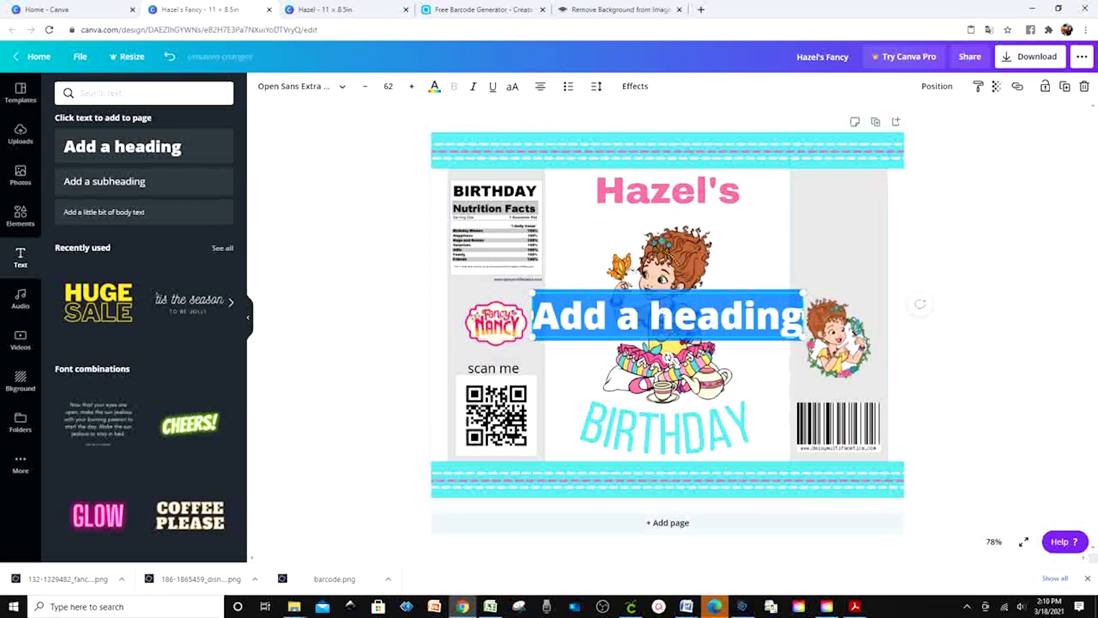
{"action": "key", "text": "Delete"}
{"action": "left_click", "coordinate": [66, 182]}
{"action": "type", "text": "Thank you for"}
{"action": "type", "text": " c"}
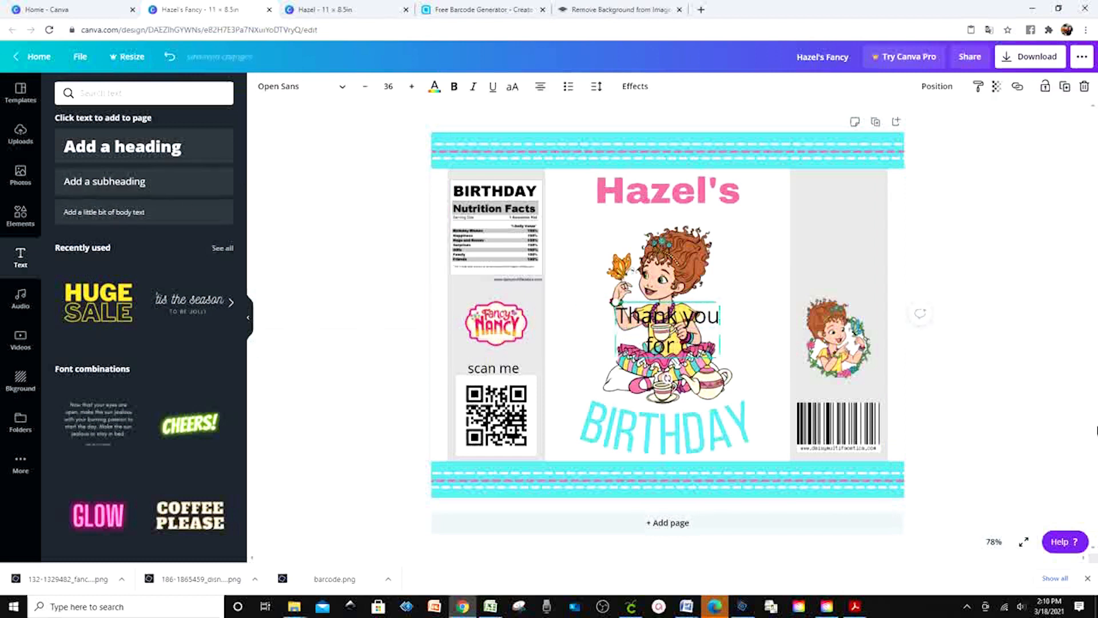
{"action": "type", "text": "oming"}
{"action": "left_click", "coordinate": [731, 314]}
{"action": "left_click_drag", "start_coordinate": [716, 324], "coordinate": [898, 207]}
{"action": "left_click_drag", "start_coordinate": [904, 246], "coordinate": [872, 222]}
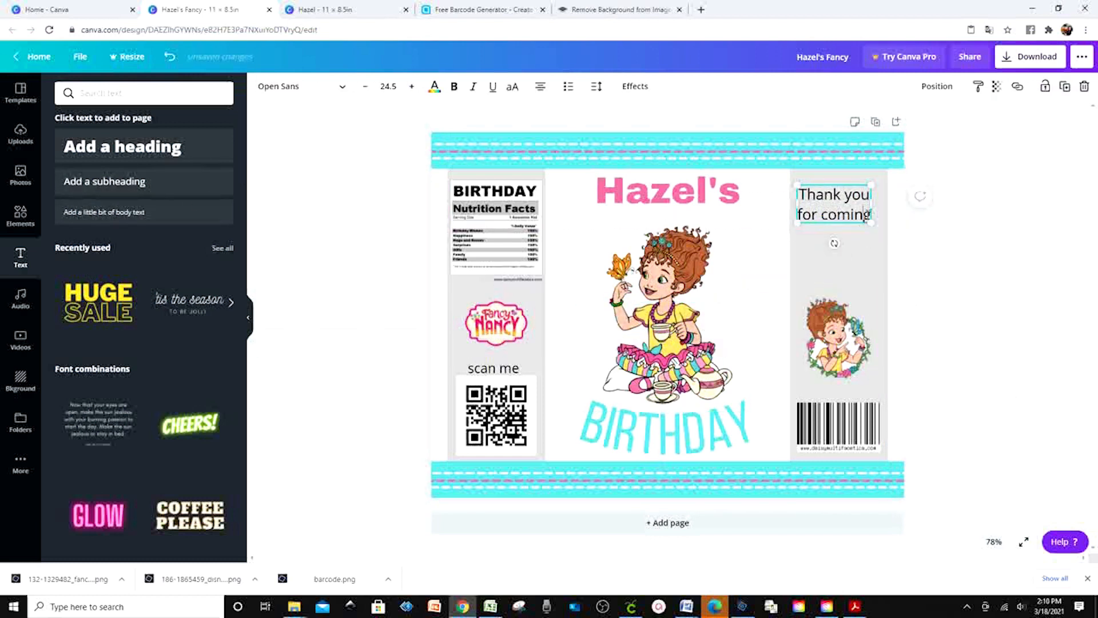
{"action": "type", "text": "to my party!"}
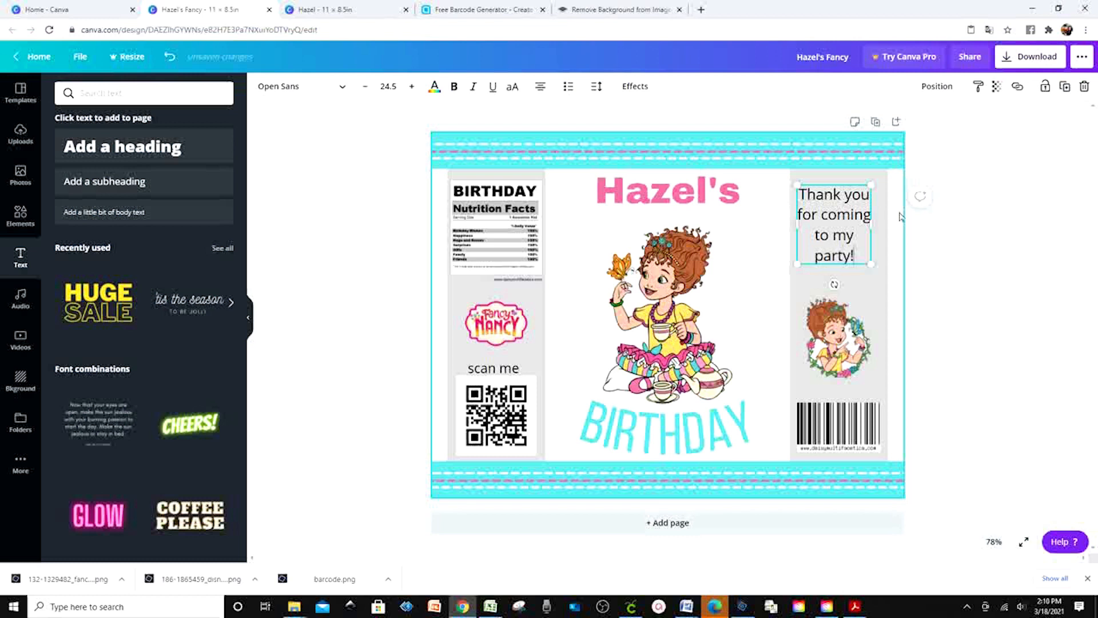
{"action": "key", "text": "Escape"}
- Delete the two grey guide panels behind the side content
{"action": "left_click", "coordinate": [537, 347]}
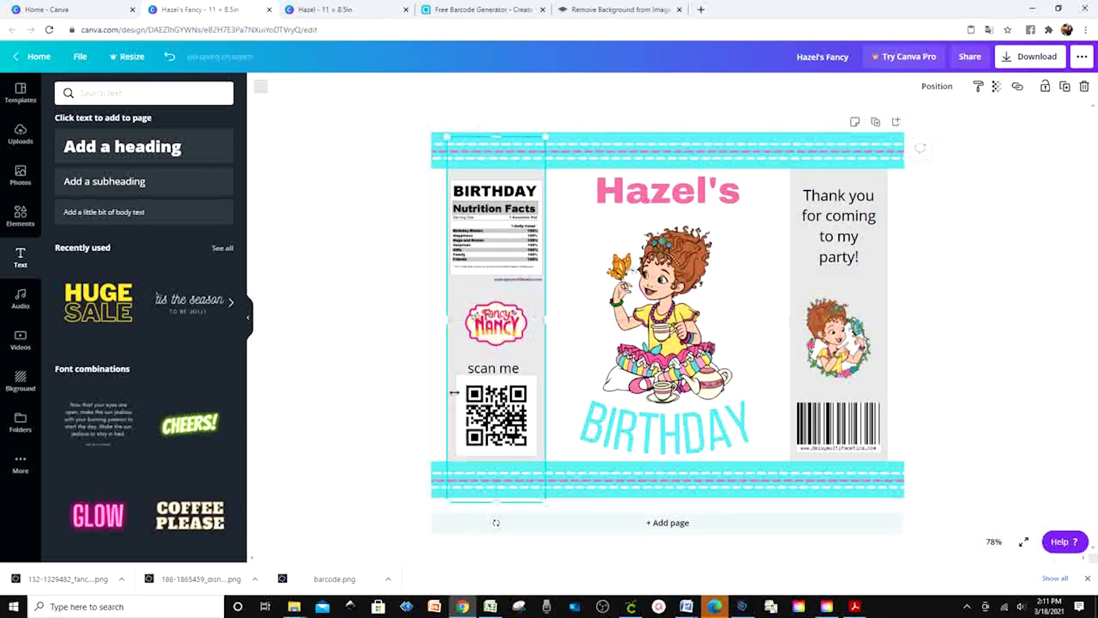
{"action": "key", "text": "Delete"}
{"action": "key", "text": "Delete"}
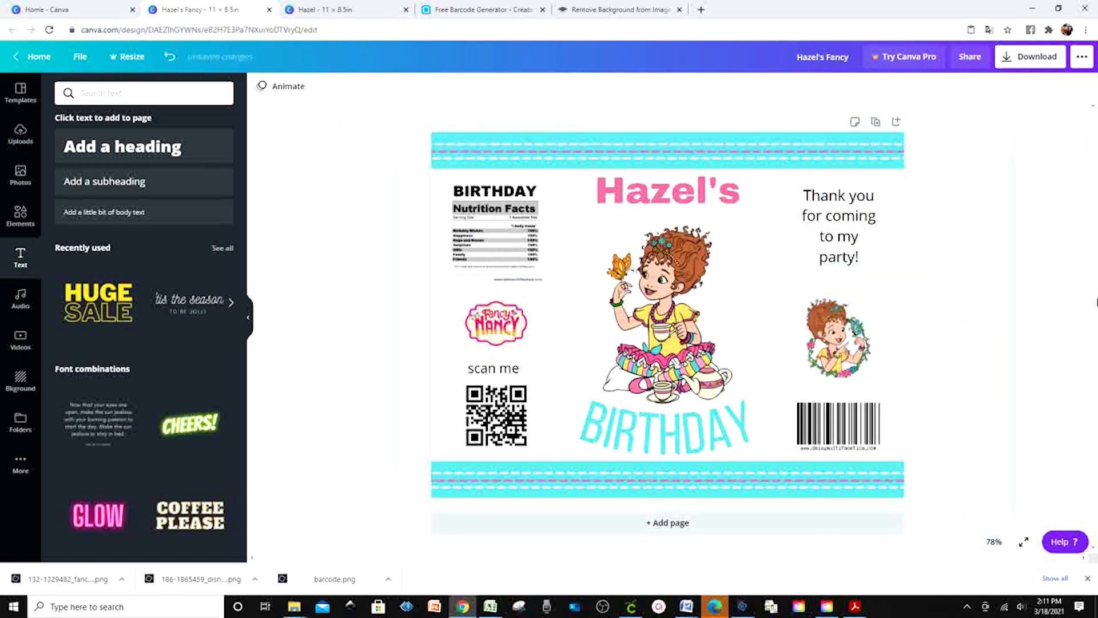
- Recolour the thank-you text with the pink photo colour, change it to a bold condensed font, and enlarge it to fill the side panel's width
{"action": "left_click", "coordinate": [839, 258]}
{"action": "left_click", "coordinate": [435, 87]}
{"action": "left_click", "coordinate": [194, 317]}
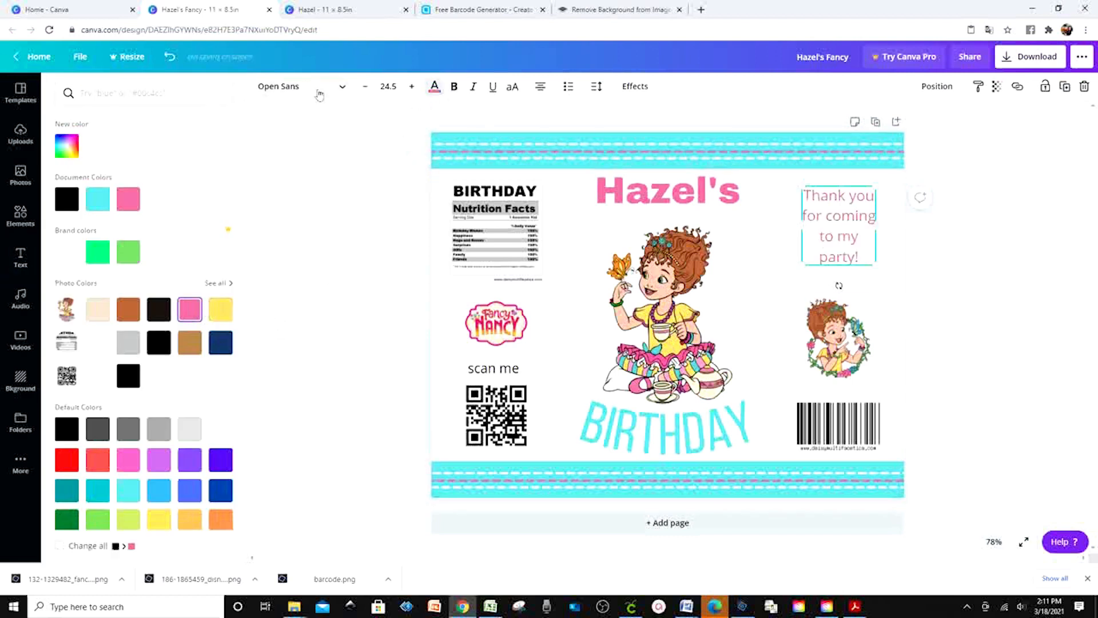
{"action": "left_click", "coordinate": [318, 90]}
{"action": "left_click", "coordinate": [66, 211]}
{"action": "left_click_drag", "start_coordinate": [873, 265], "coordinate": [886, 286]}
{"action": "left_click", "coordinate": [976, 321]}
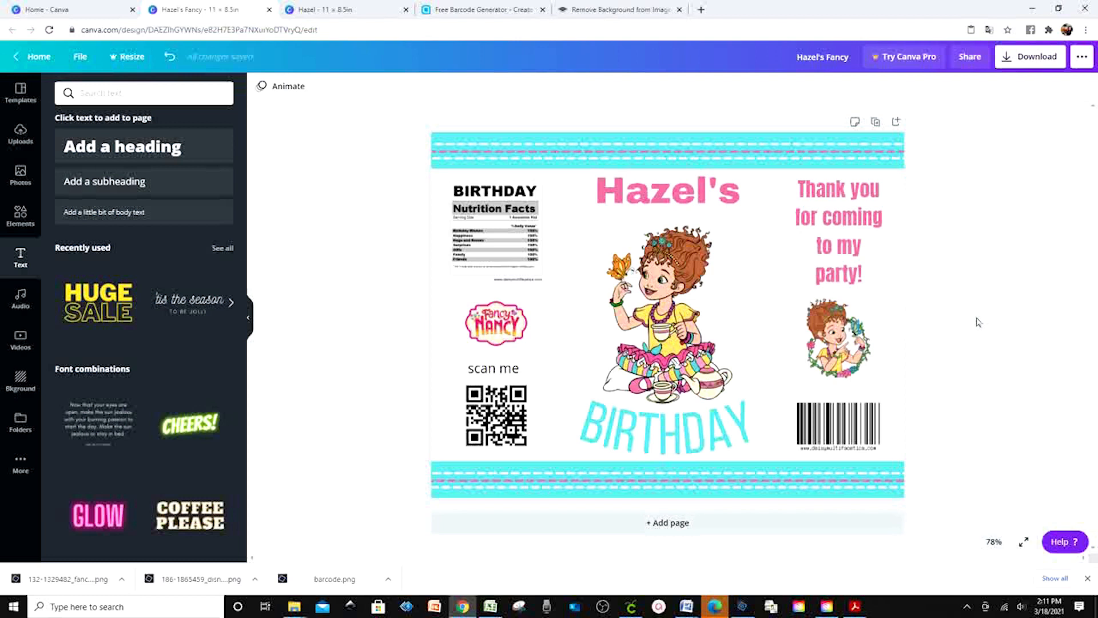
- Download the wrapper design as a PDF Print file and dismiss the post-scheduling offer
{"action": "left_click", "coordinate": [1011, 63]}
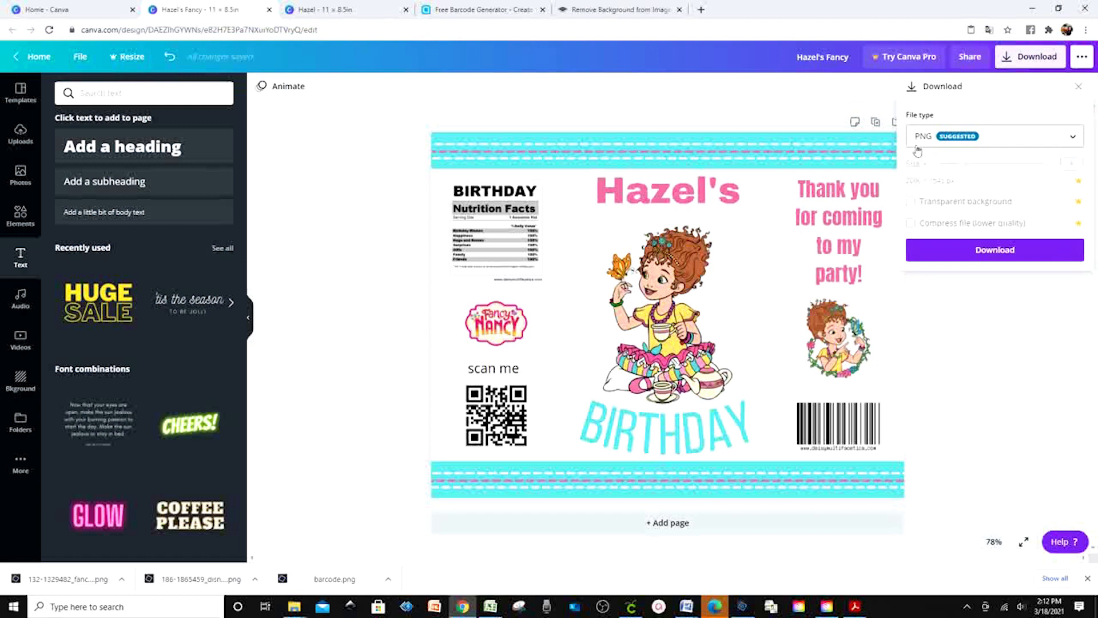
{"action": "left_click", "coordinate": [1073, 139]}
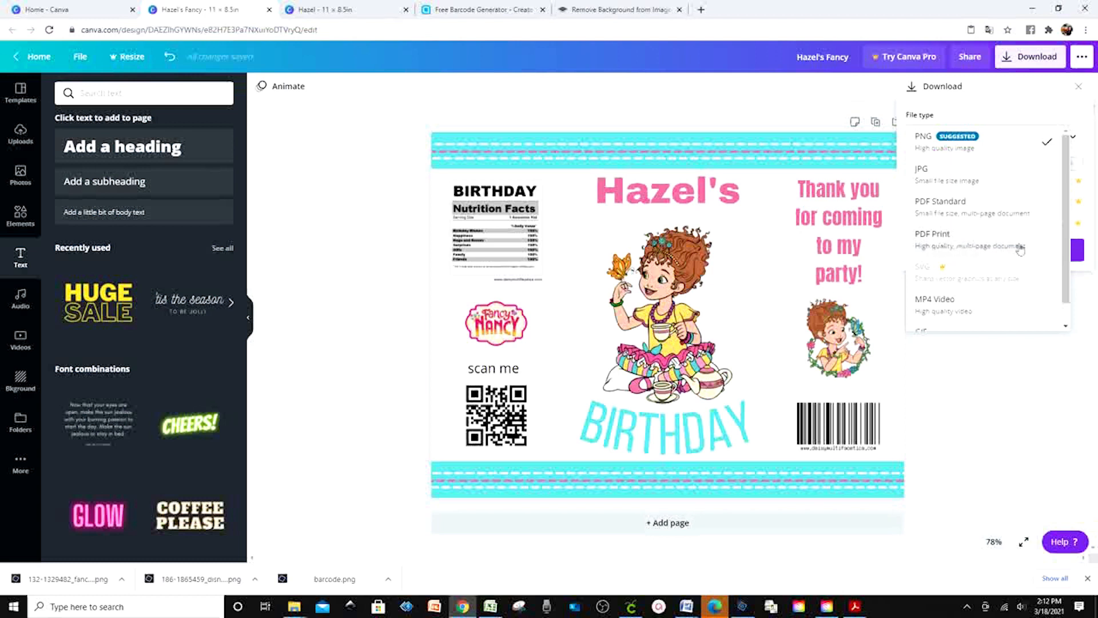
{"action": "left_click", "coordinate": [997, 245]}
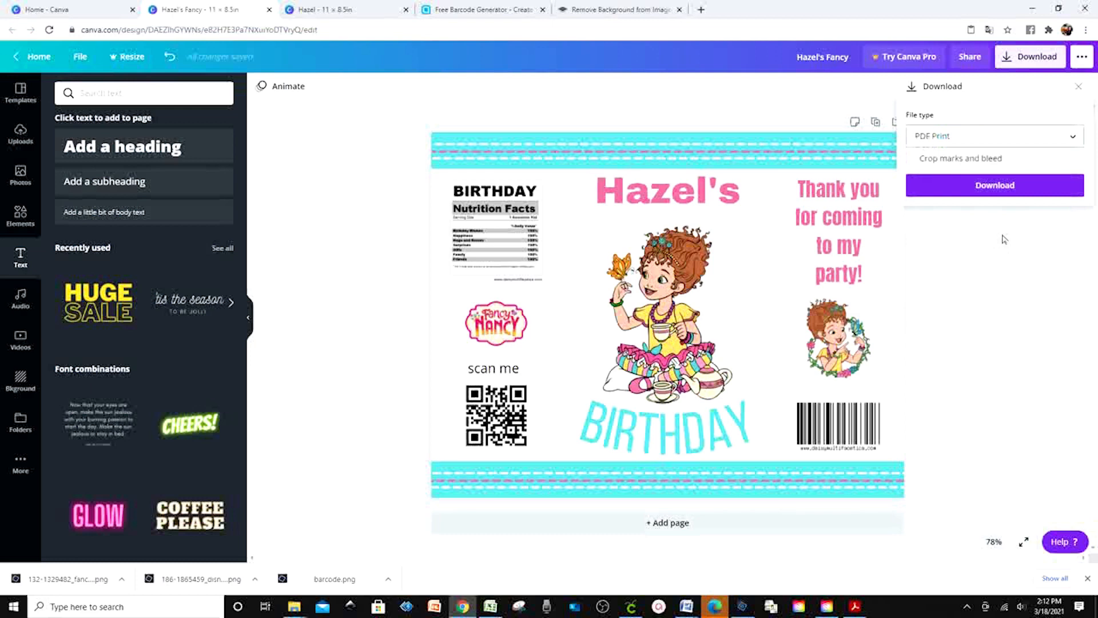
{"action": "left_click", "coordinate": [1000, 191]}
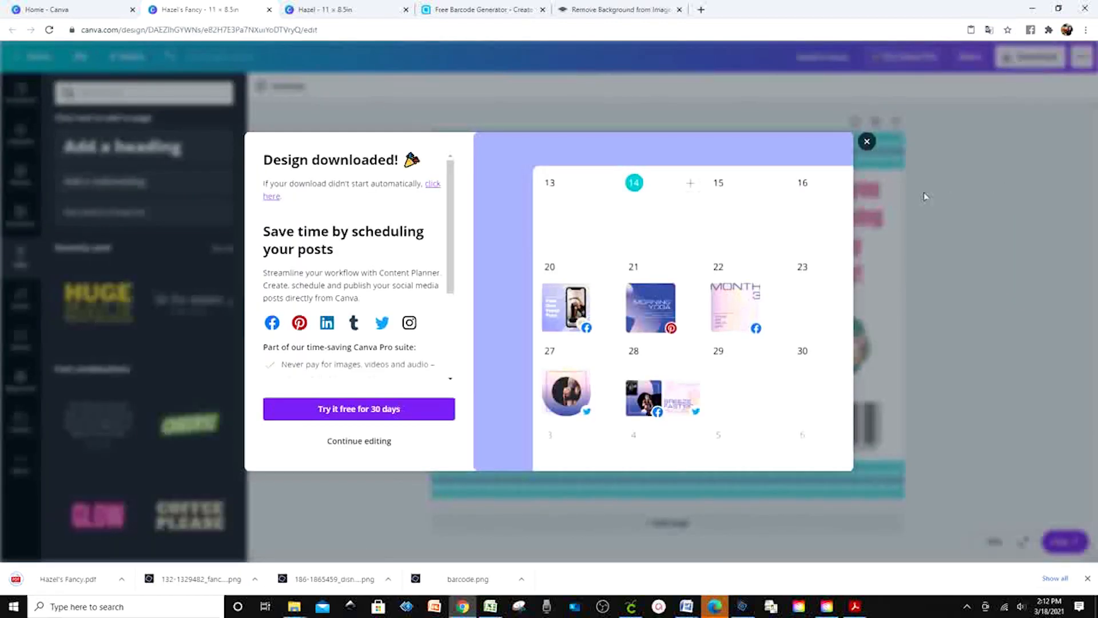
{"action": "left_click", "coordinate": [867, 141]}
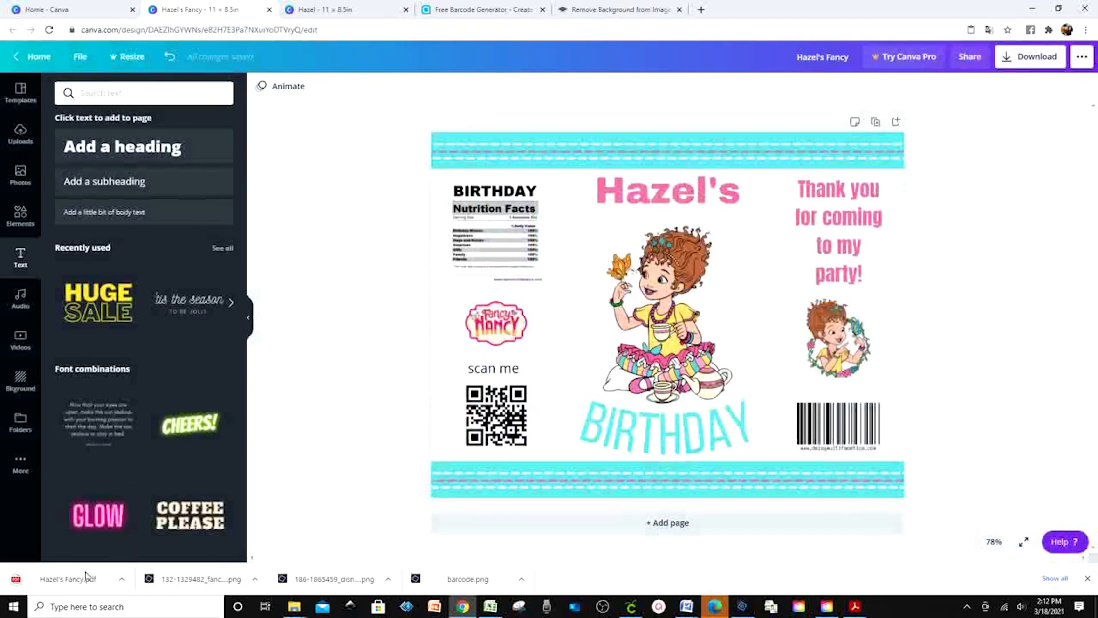
- Open the downloaded wrapper PDF in the browser and bring up the Canon G6000 series (Copy 2) printing preferences through the system print dialog
{"action": "left_click", "coordinate": [86, 578]}
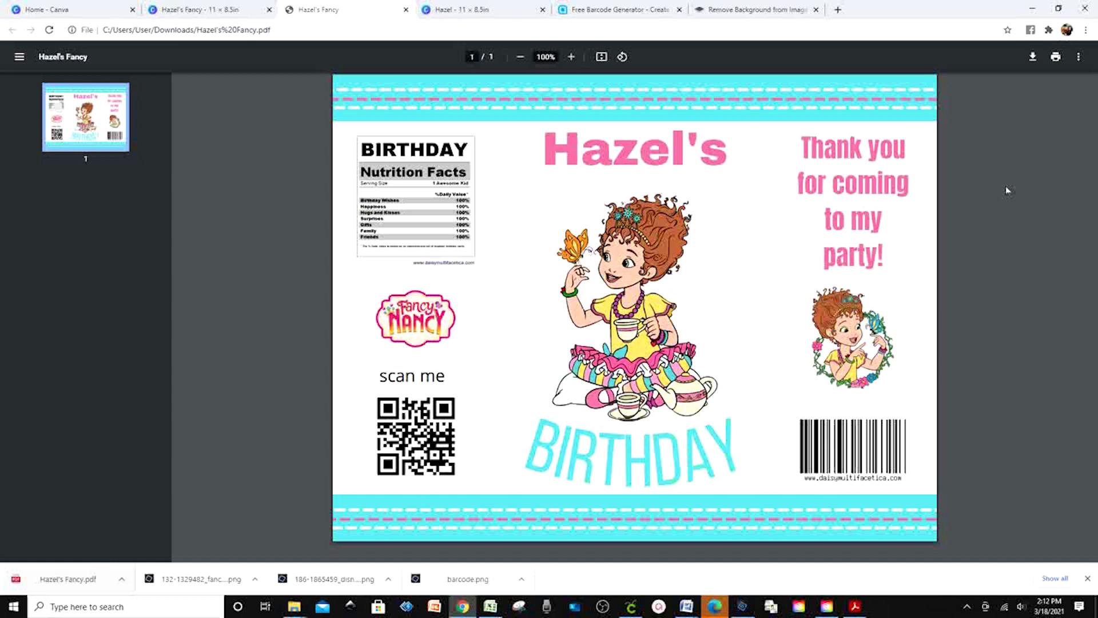
{"action": "left_click", "coordinate": [1056, 58]}
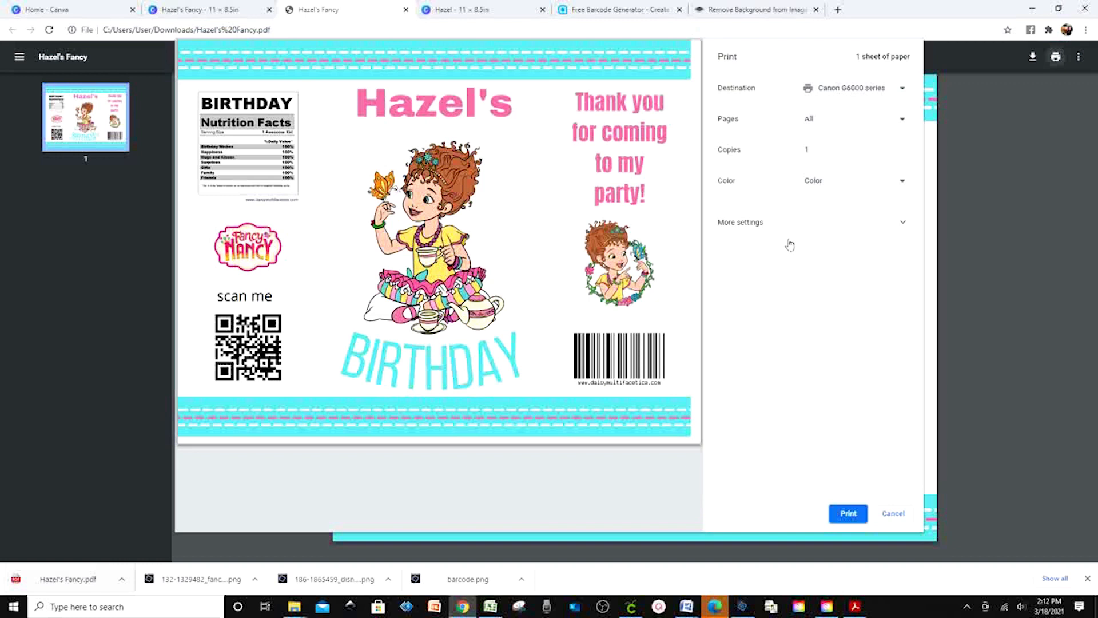
{"action": "left_click", "coordinate": [777, 229]}
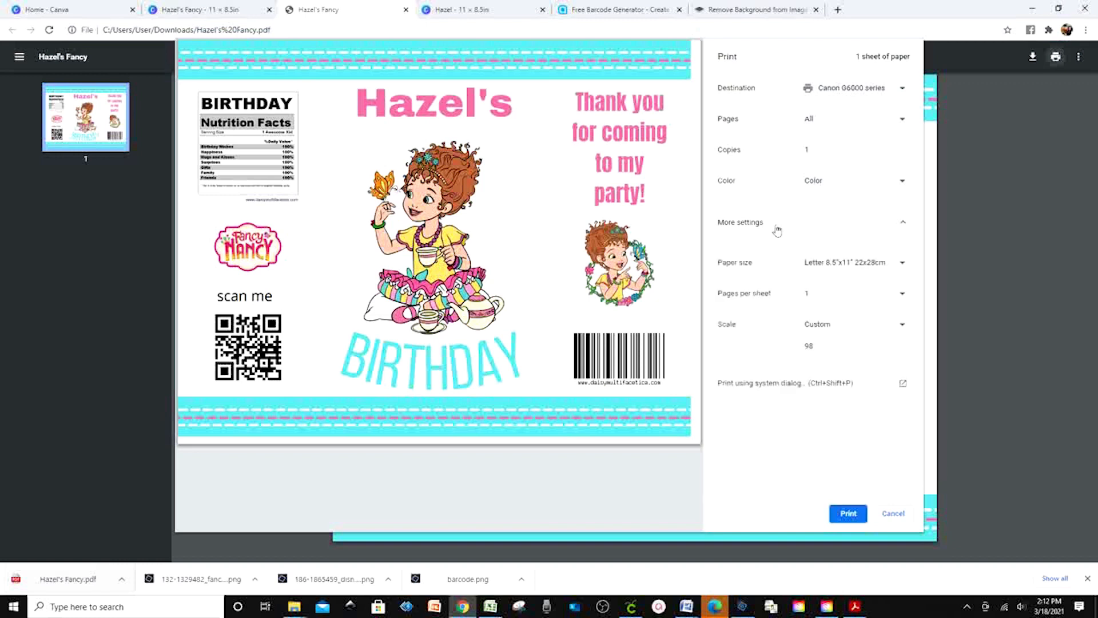
{"action": "left_click", "coordinate": [841, 382]}
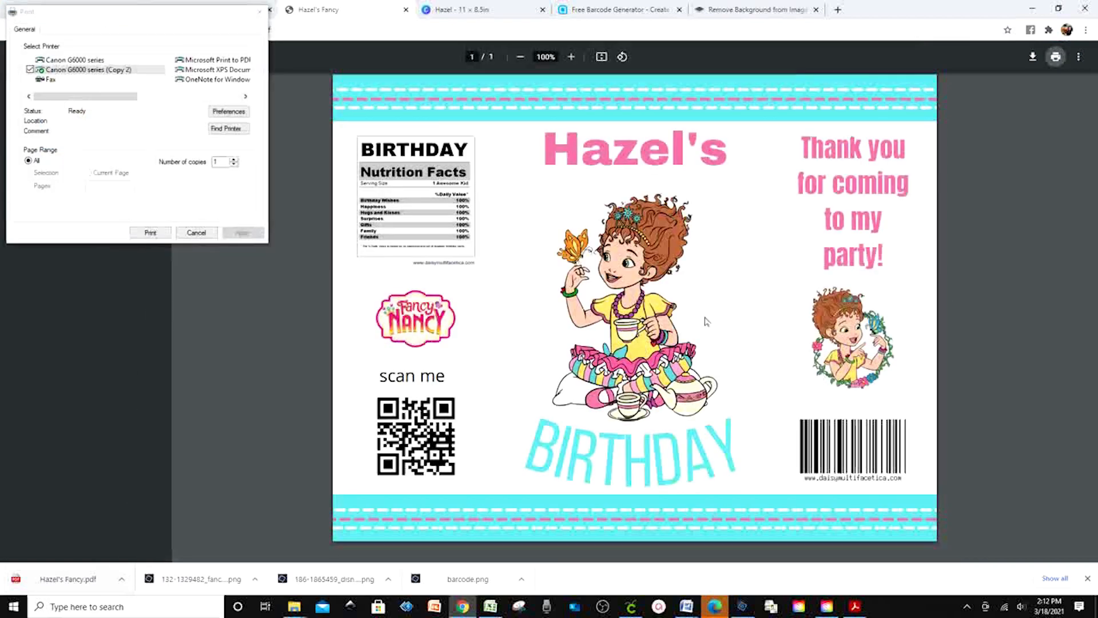
{"action": "left_click", "coordinate": [227, 112]}
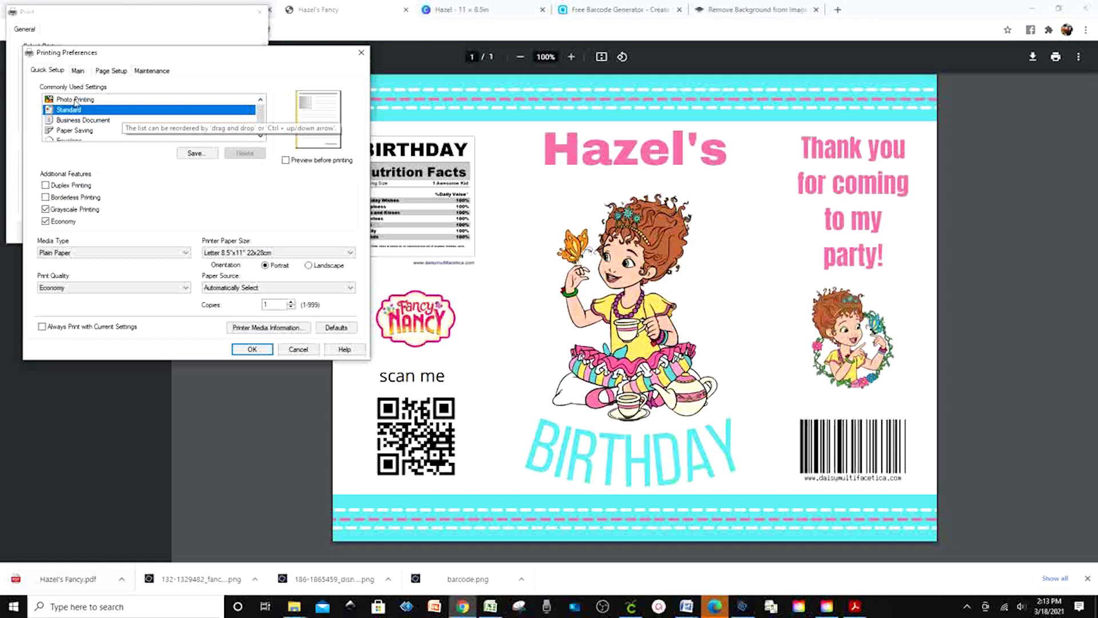
- Apply the Photo Printing preset and set the media type to Matte Photo Paper
{"action": "left_click", "coordinate": [75, 100]}
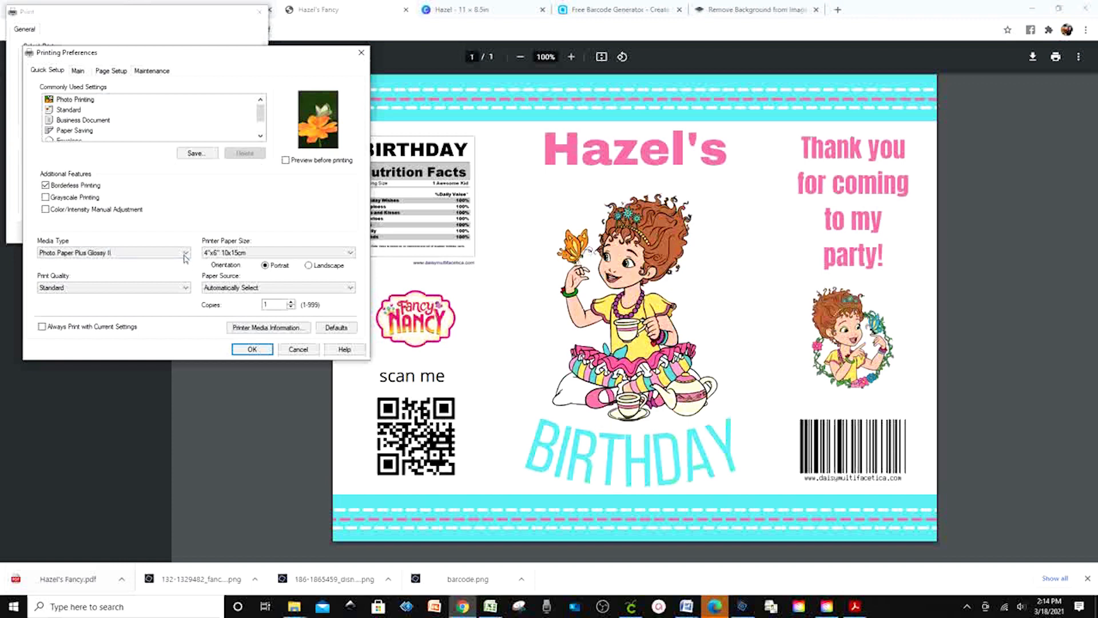
{"action": "left_click", "coordinate": [182, 253]}
{"action": "mouse_move", "coordinate": [104, 282]}
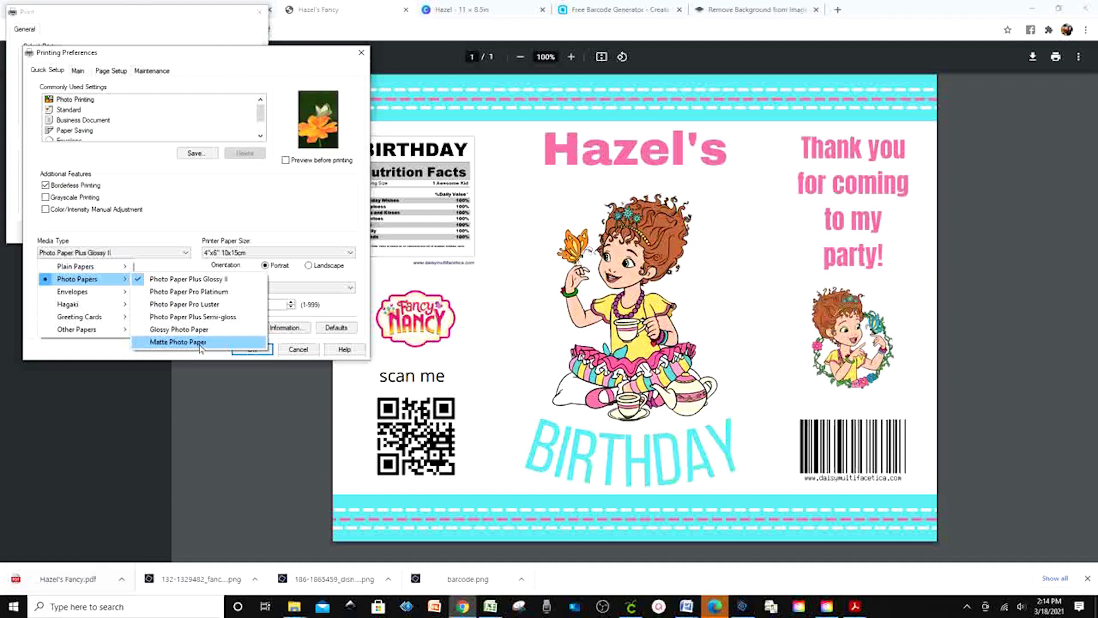
{"action": "left_click", "coordinate": [200, 342]}
- Set the printer paper size to Letter 8.5"x11" 22x28cm and the print quality to High
{"action": "left_click", "coordinate": [266, 252]}
{"action": "left_click", "coordinate": [266, 255]}
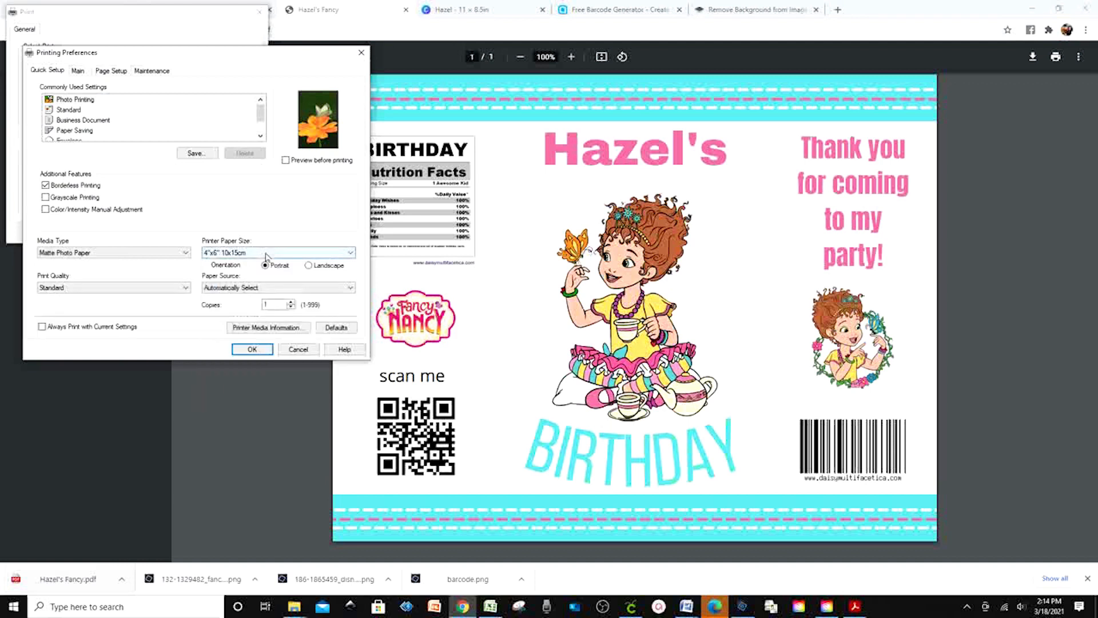
{"action": "left_click", "coordinate": [266, 253]}
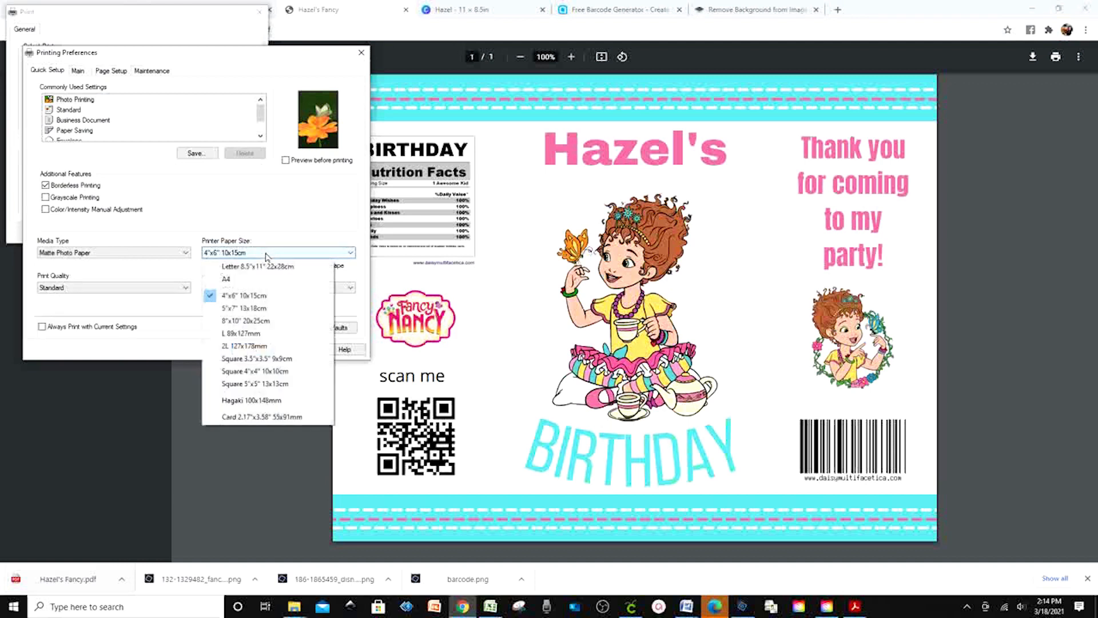
{"action": "left_click", "coordinate": [264, 267]}
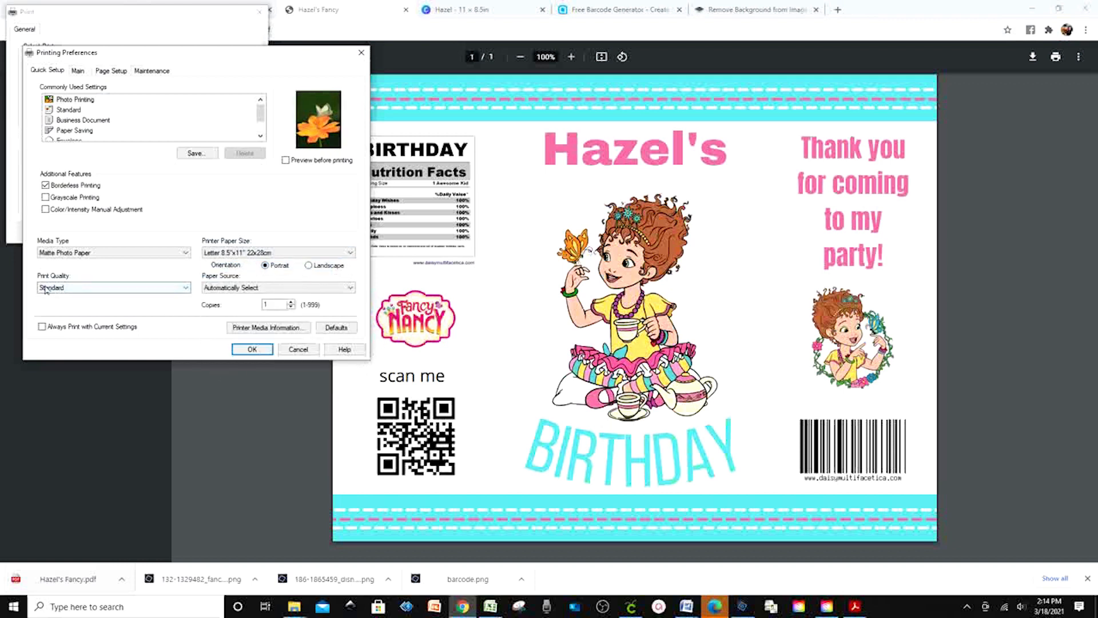
{"action": "left_click", "coordinate": [116, 289]}
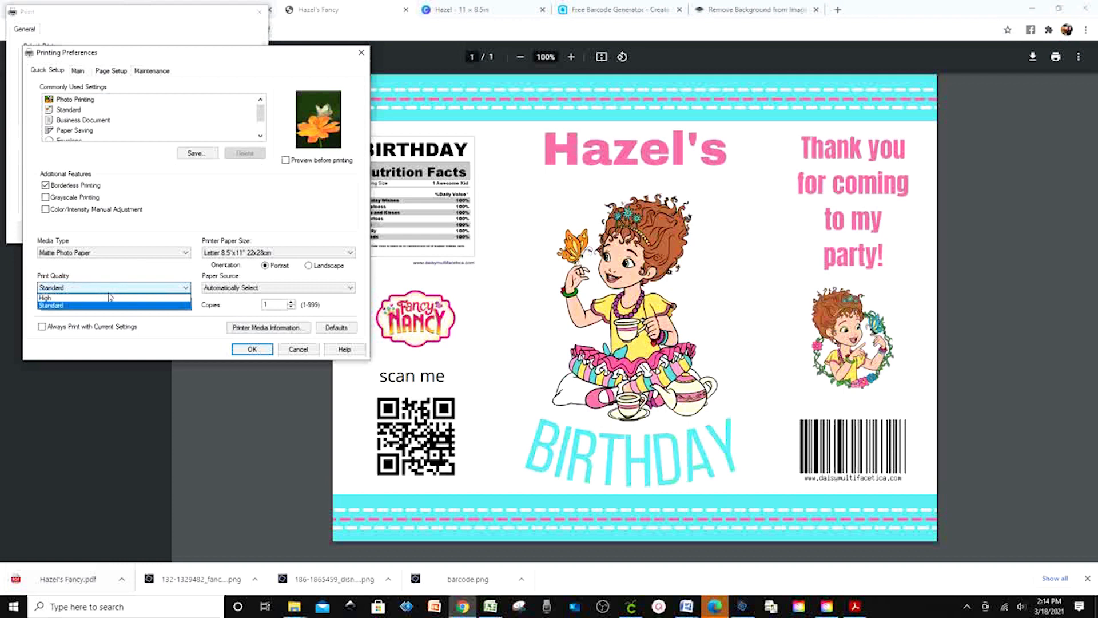
{"action": "left_click", "coordinate": [65, 299]}
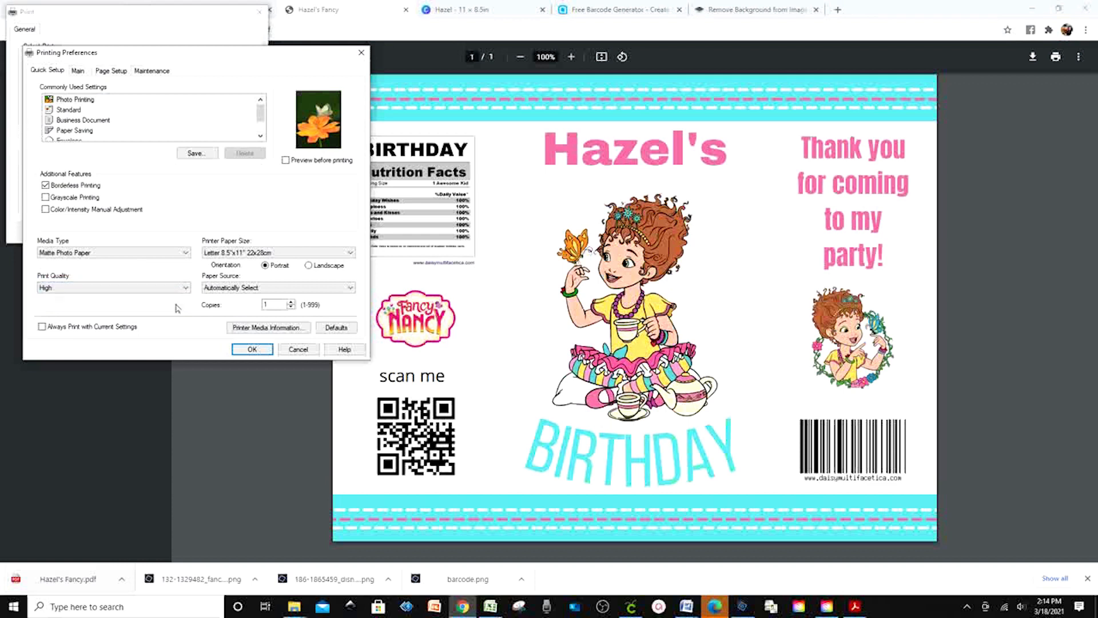